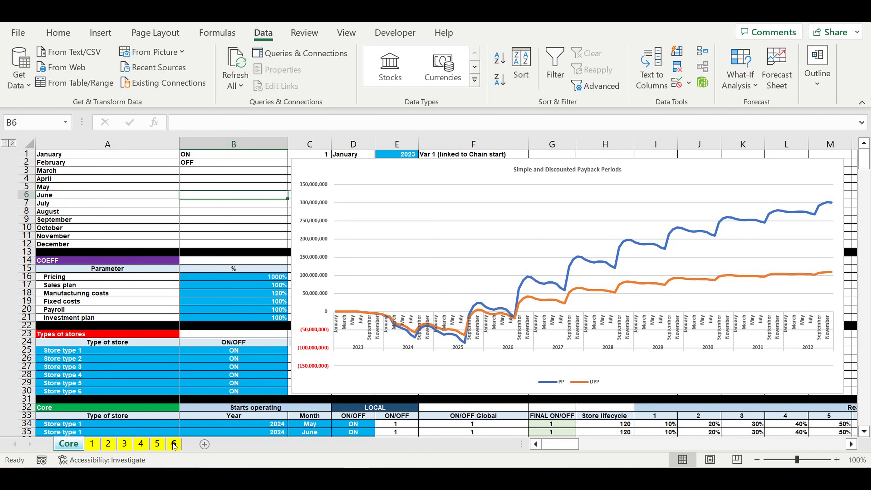
Open the sheet for store type 1 and return to its top.
{"action": "left_click", "coordinate": [92, 444]}
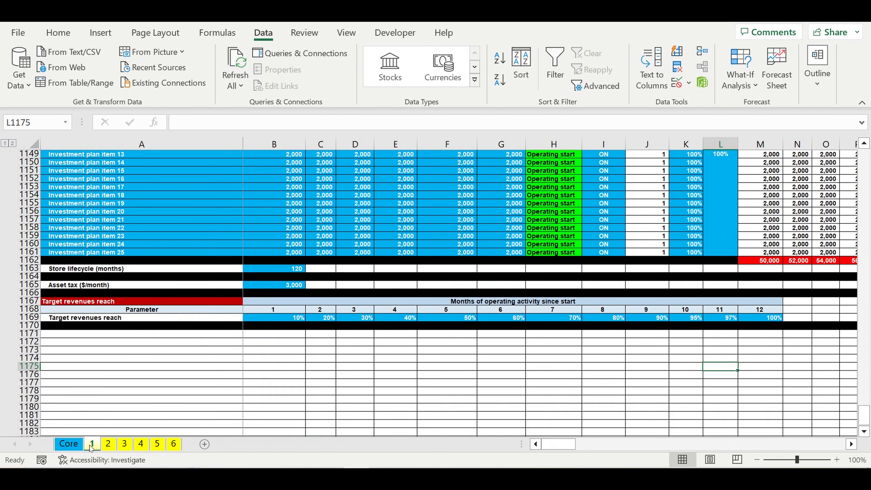
{"action": "left_click_drag", "start_coordinate": [864, 415], "coordinate": [835, 59]}
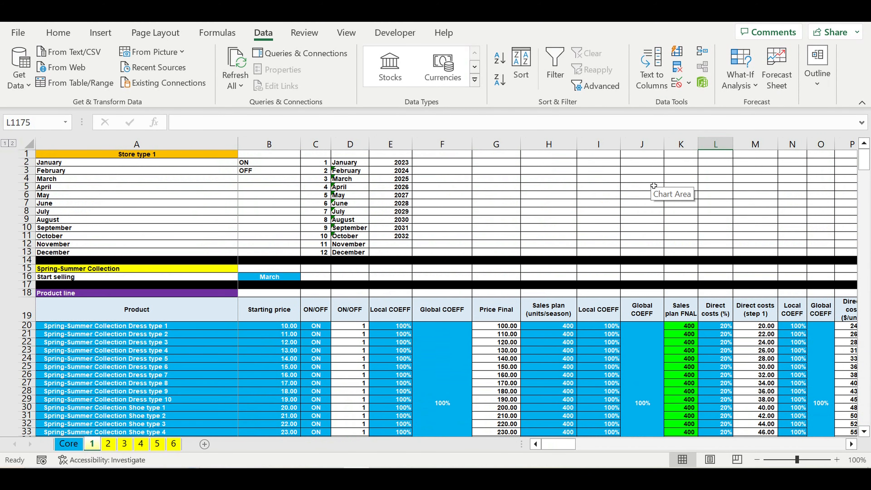
{"action": "left_click", "coordinate": [429, 229]}
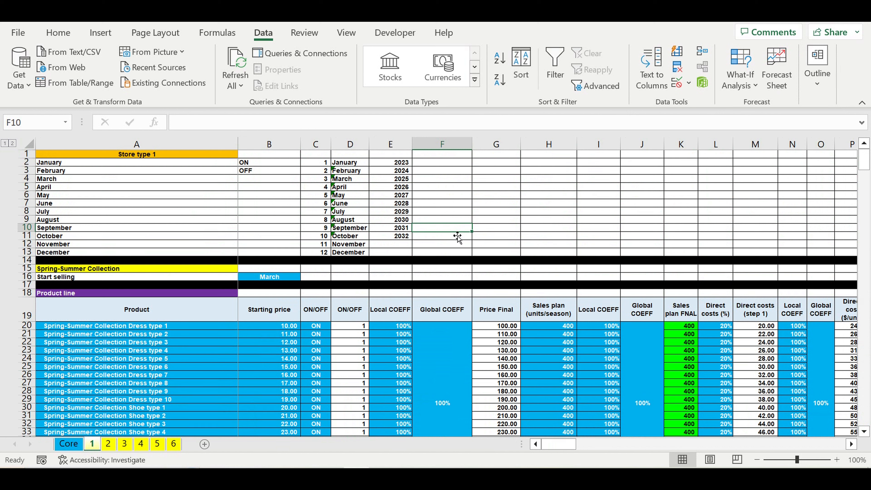
Examine the Spring-Summer Collection start month and the product line's prices, ON/OFF switches, coefficients and sales plan columns.
{"action": "left_click", "coordinate": [272, 277]}
{"action": "left_click_drag", "start_coordinate": [159, 330], "coordinate": [318, 400]}
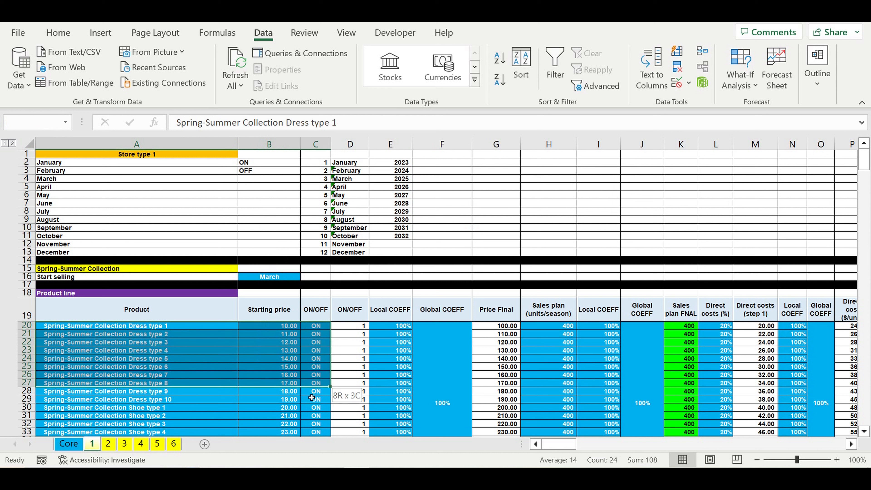
{"action": "left_click", "coordinate": [266, 277]}
{"action": "left_click_drag", "start_coordinate": [406, 329], "coordinate": [422, 378]}
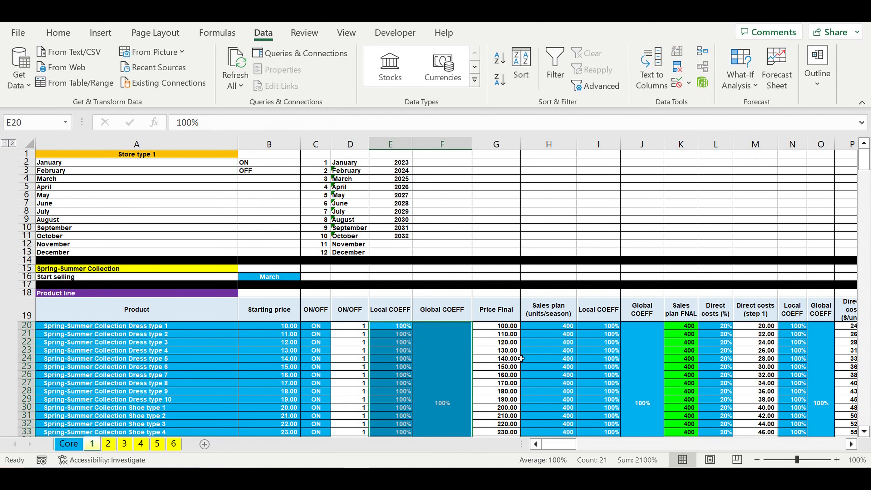
{"action": "left_click_drag", "start_coordinate": [549, 328], "coordinate": [630, 409]}
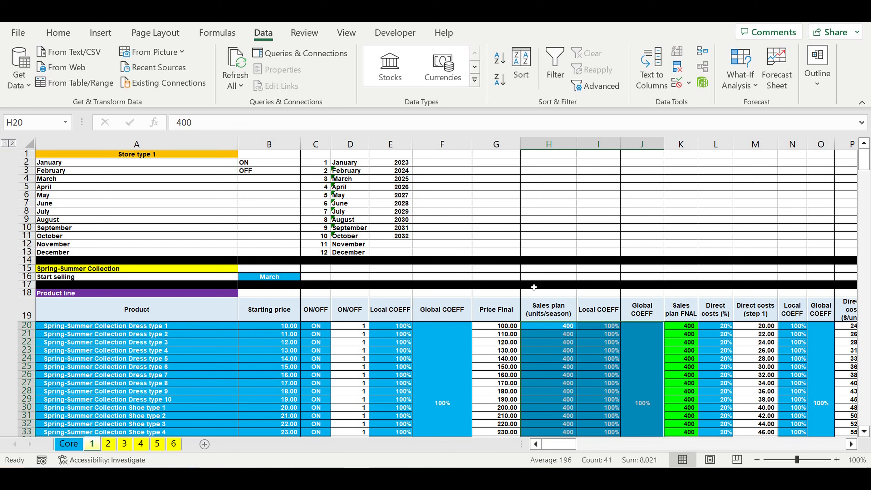
{"action": "left_click", "coordinate": [287, 343]}
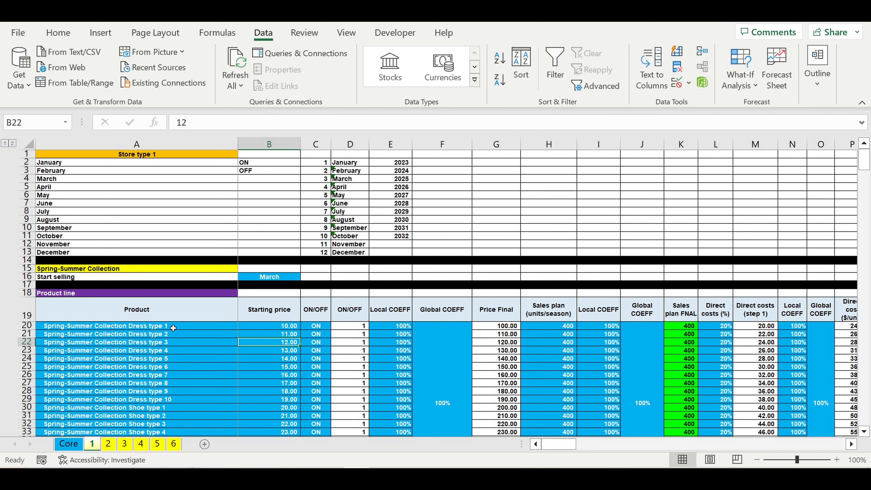
{"action": "left_click_drag", "start_coordinate": [170, 325], "coordinate": [172, 335]}
{"action": "left_click_drag", "start_coordinate": [291, 389], "coordinate": [313, 413]}
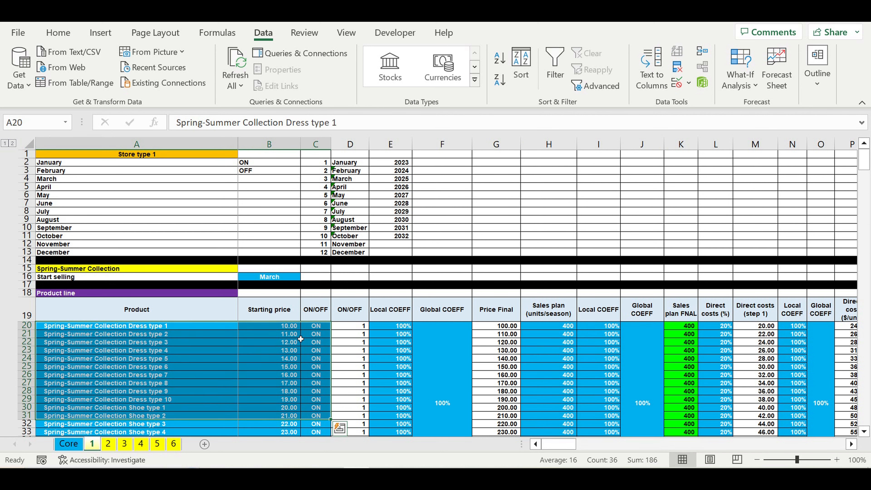
{"action": "left_click", "coordinate": [286, 279]}
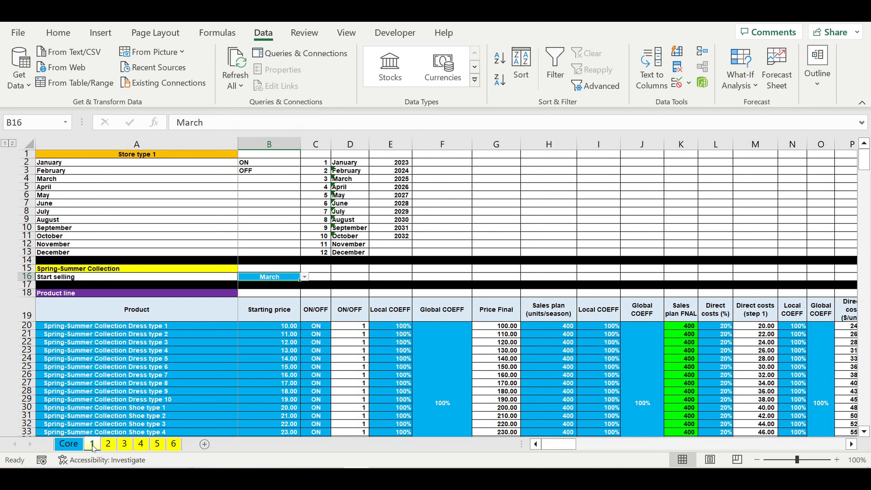
Open the list of start selling months for the Spring-Summer Collection and close it without choosing.
{"action": "left_click", "coordinate": [64, 270]}
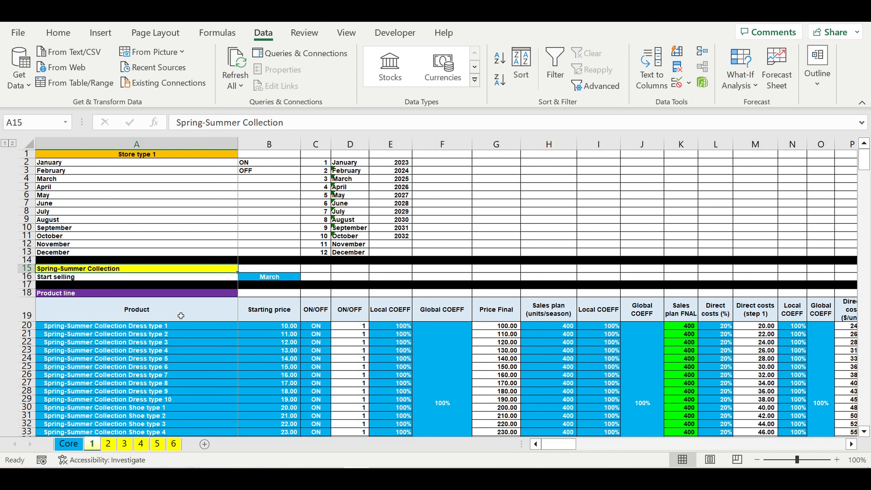
{"action": "left_click", "coordinate": [294, 278]}
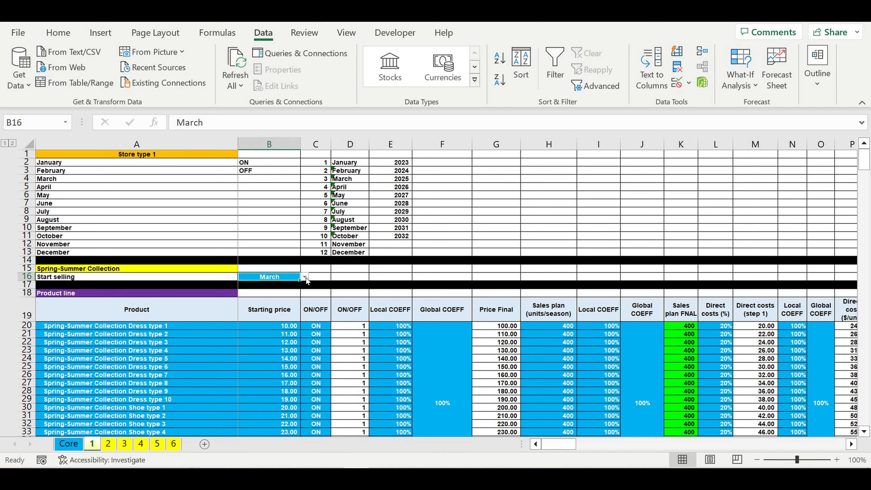
{"action": "left_click", "coordinate": [305, 277]}
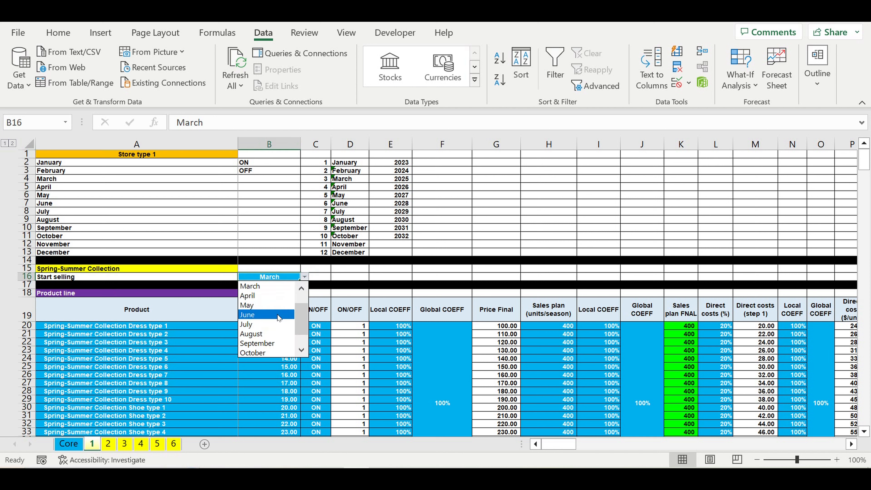
{"action": "key", "text": "Escape"}
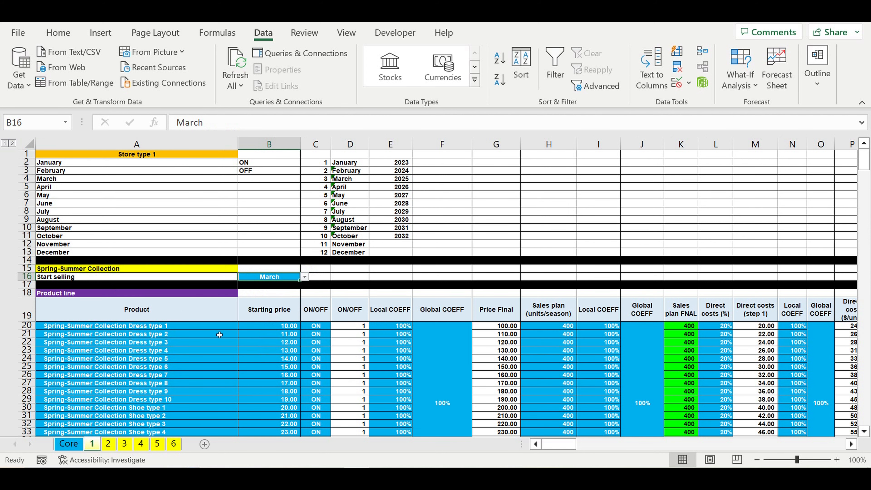
Examine the product line columns for ON/OFF, local and global coefficients, sales plan, direct costs and cost coefficients.
{"action": "scroll", "coordinate": [171, 334], "scroll_direction": "down", "scroll_amount": 2}
{"action": "left_click_drag", "start_coordinate": [150, 278], "coordinate": [151, 416]}
{"action": "left_click_drag", "start_coordinate": [278, 279], "coordinate": [278, 432]}
{"action": "left_click_drag", "start_coordinate": [316, 278], "coordinate": [318, 416]}
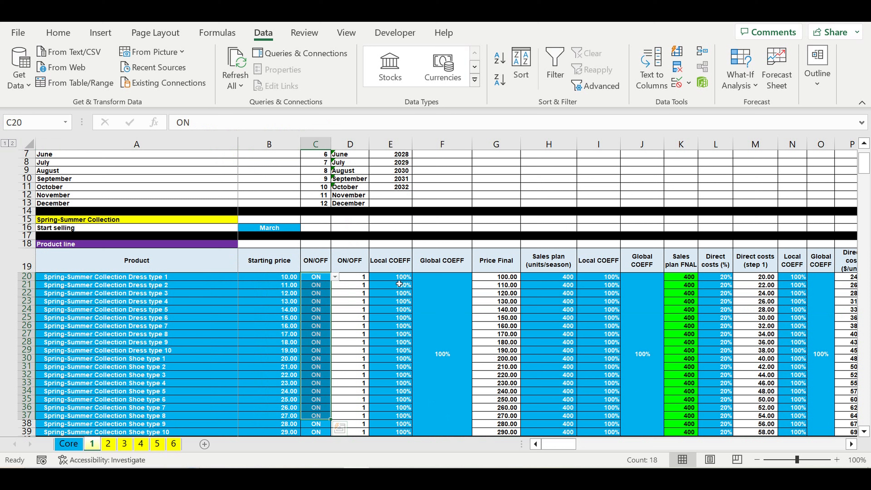
{"action": "left_click_drag", "start_coordinate": [399, 277], "coordinate": [440, 357]}
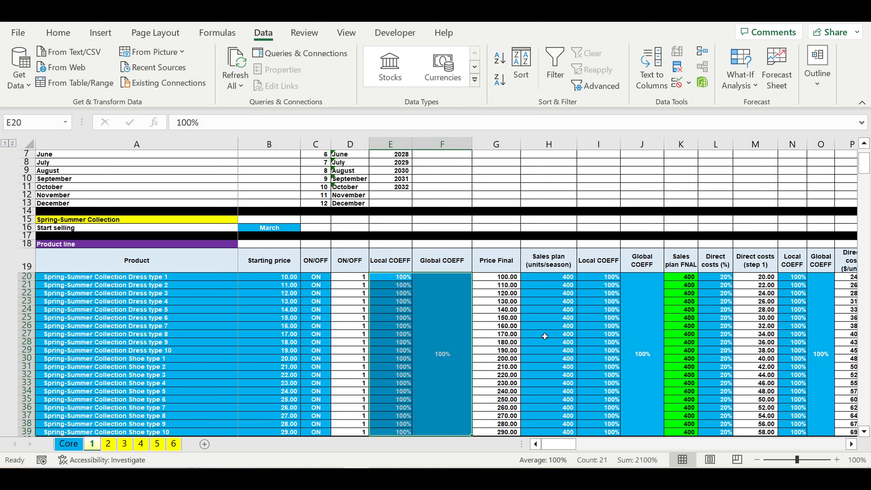
{"action": "left_click_drag", "start_coordinate": [563, 278], "coordinate": [561, 428]}
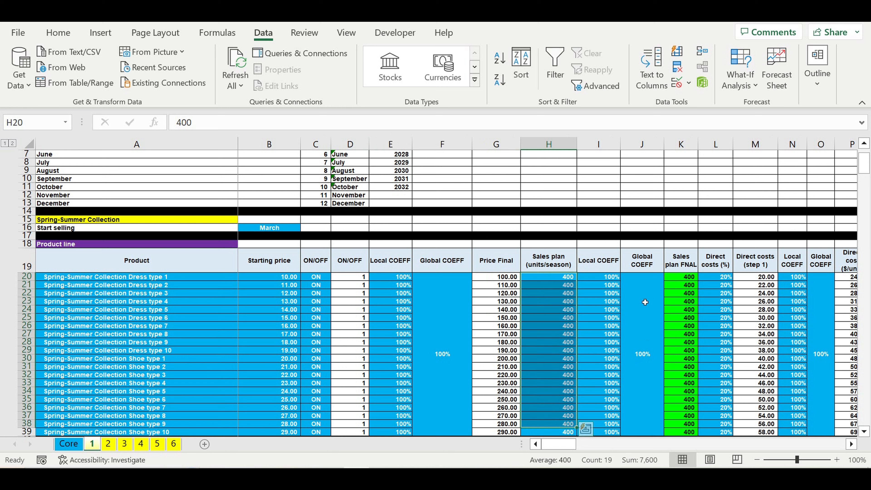
{"action": "left_click_drag", "start_coordinate": [652, 313], "coordinate": [621, 316]}
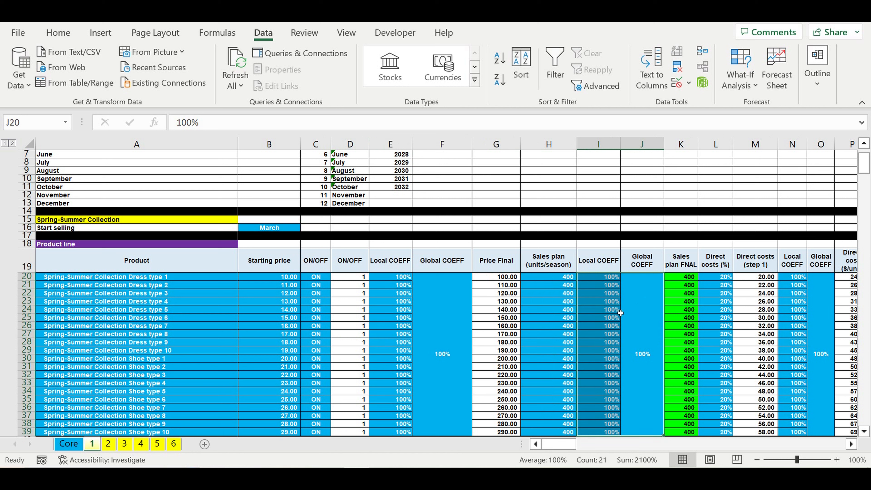
{"action": "left_click", "coordinate": [560, 317]}
{"action": "left_click_drag", "start_coordinate": [725, 277], "coordinate": [726, 412]}
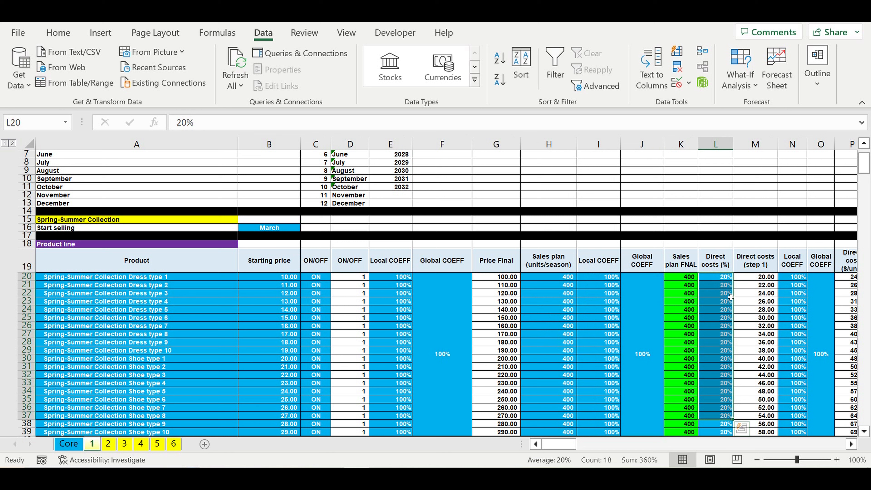
{"action": "left_click_drag", "start_coordinate": [826, 291], "coordinate": [801, 298]}
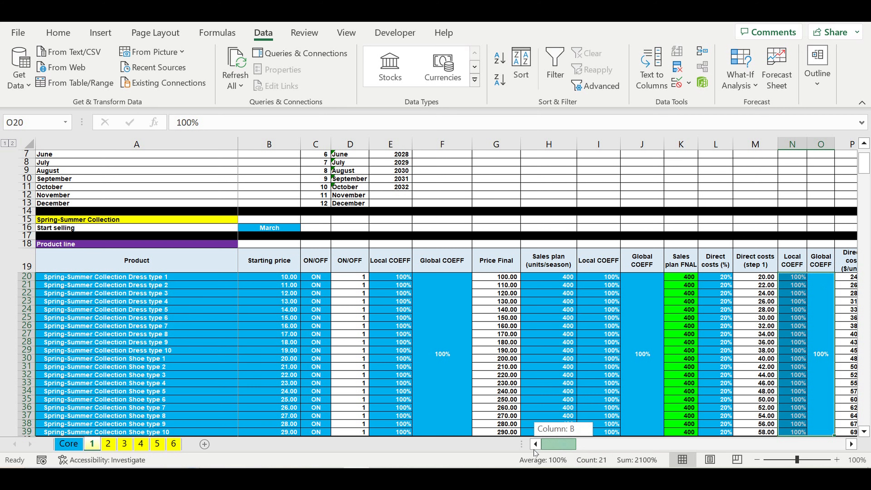
Examine the monthly price discounting percentages for the Spring-Summer products.
{"action": "scroll", "coordinate": [515, 406], "scroll_direction": "down", "scroll_amount": 4}
{"action": "scroll", "coordinate": [515, 406], "scroll_direction": "down", "scroll_amount": 7}
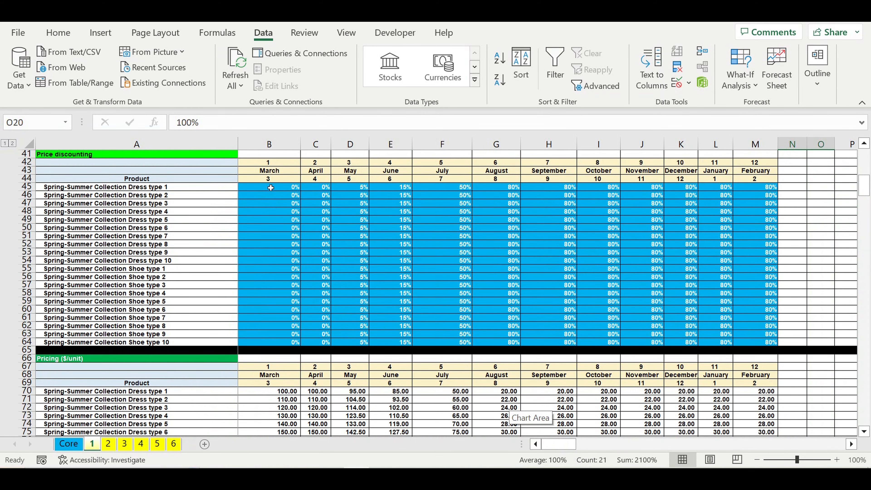
{"action": "left_click_drag", "start_coordinate": [269, 188], "coordinate": [755, 347]}
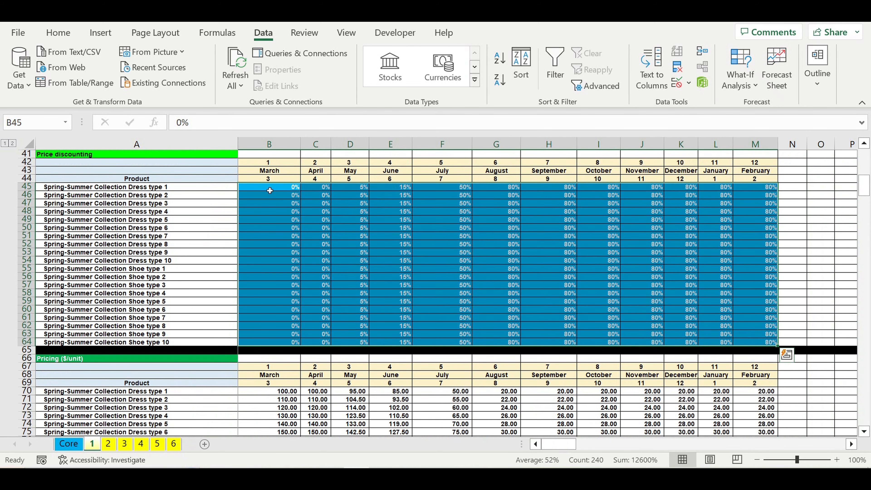
{"action": "left_click", "coordinate": [270, 188]}
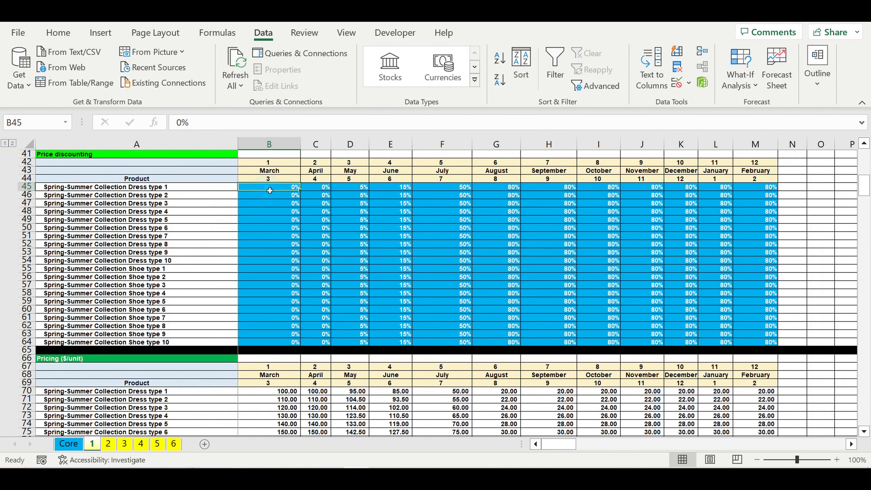
{"action": "left_click", "coordinate": [366, 189]}
{"action": "left_click", "coordinate": [503, 190]}
{"action": "left_click", "coordinate": [557, 189]}
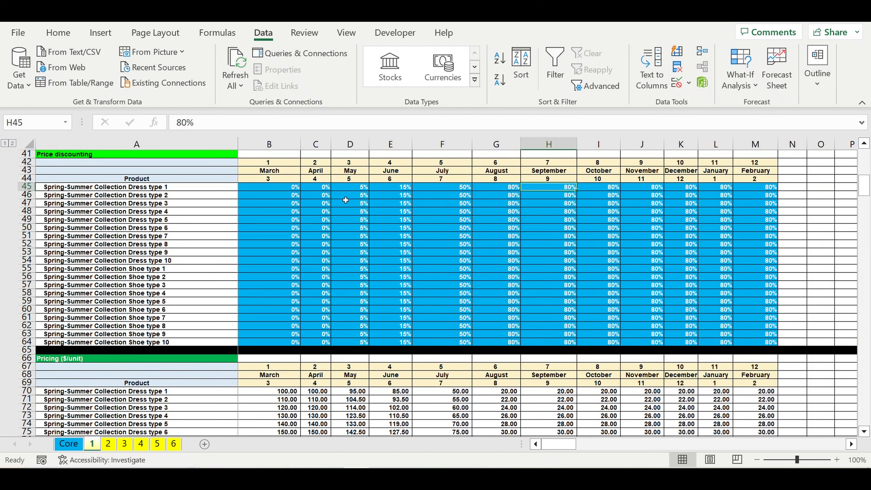
Examine the product names and the monthly sales plan allocation percentages with their totals.
{"action": "left_click_drag", "start_coordinate": [130, 188], "coordinate": [129, 346]}
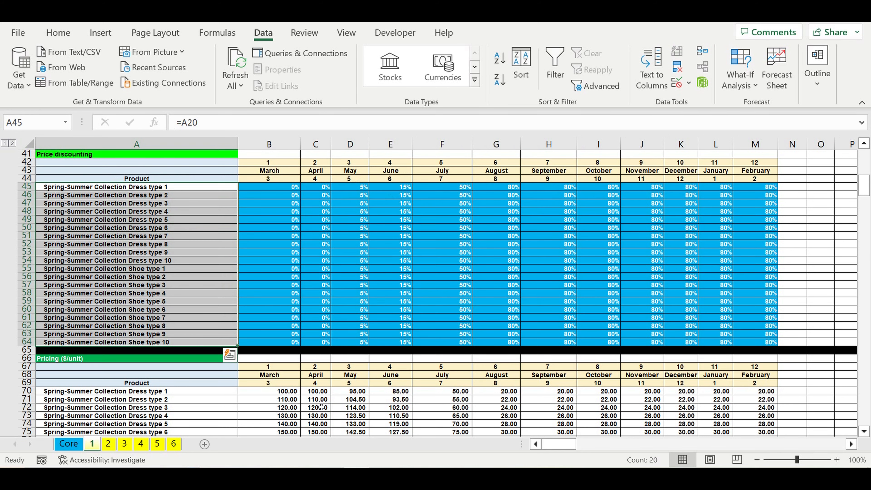
{"action": "scroll", "coordinate": [321, 387], "scroll_direction": "down", "scroll_amount": 9}
{"action": "scroll", "coordinate": [321, 387], "scroll_direction": "down", "scroll_amount": 6}
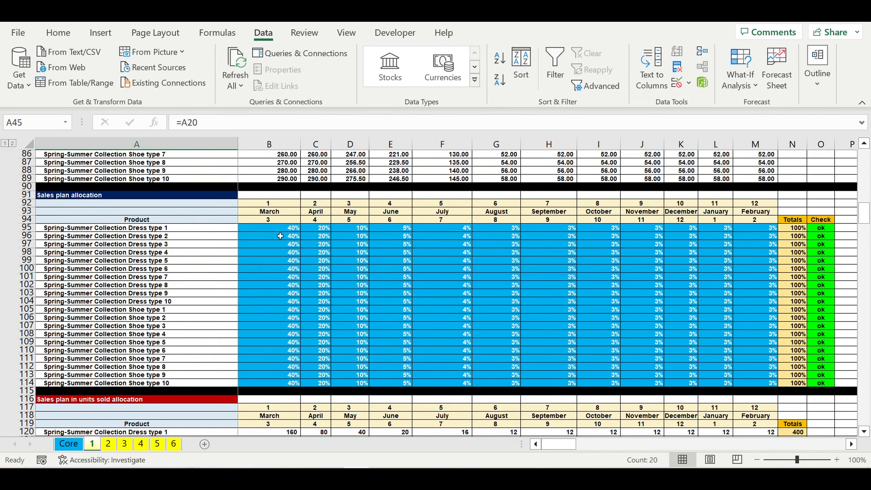
{"action": "left_click_drag", "start_coordinate": [281, 228], "coordinate": [759, 381]}
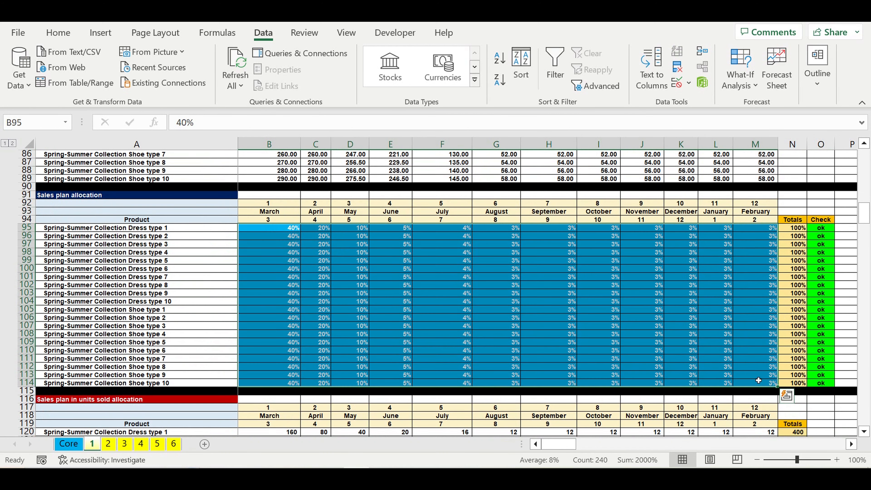
{"action": "left_click_drag", "start_coordinate": [272, 205], "coordinate": [759, 220]}
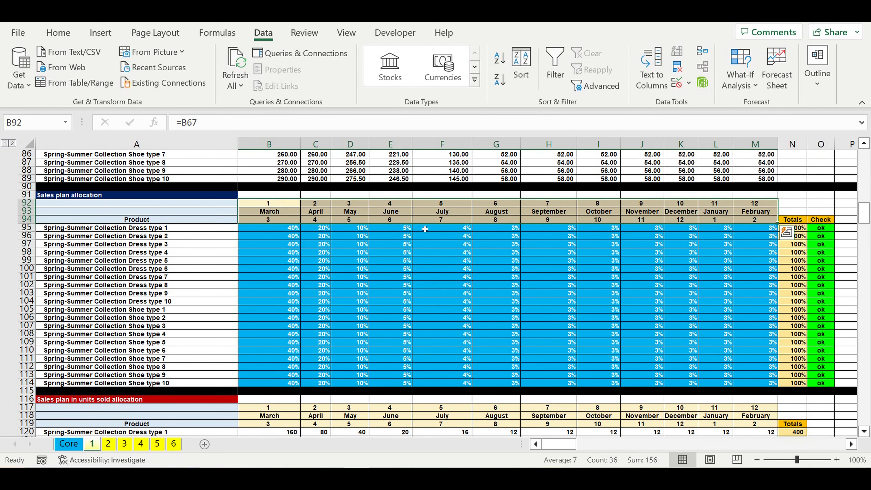
{"action": "left_click", "coordinate": [282, 230]}
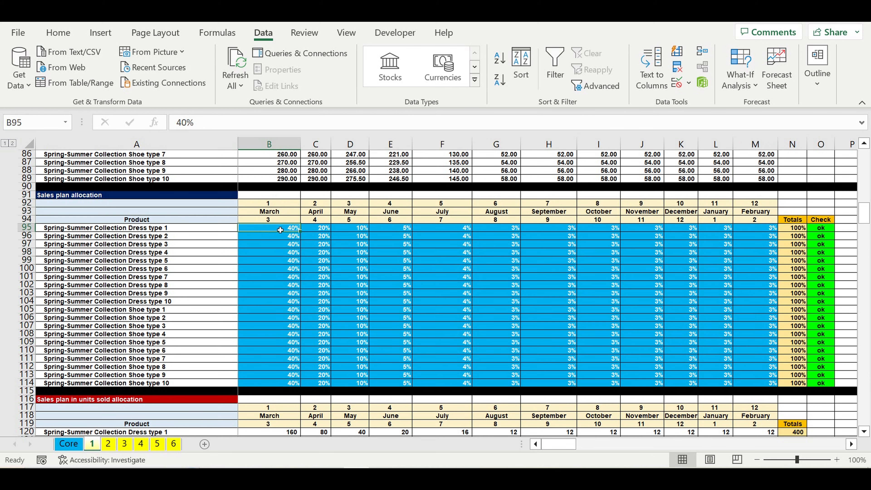
{"action": "left_click", "coordinate": [322, 231]}
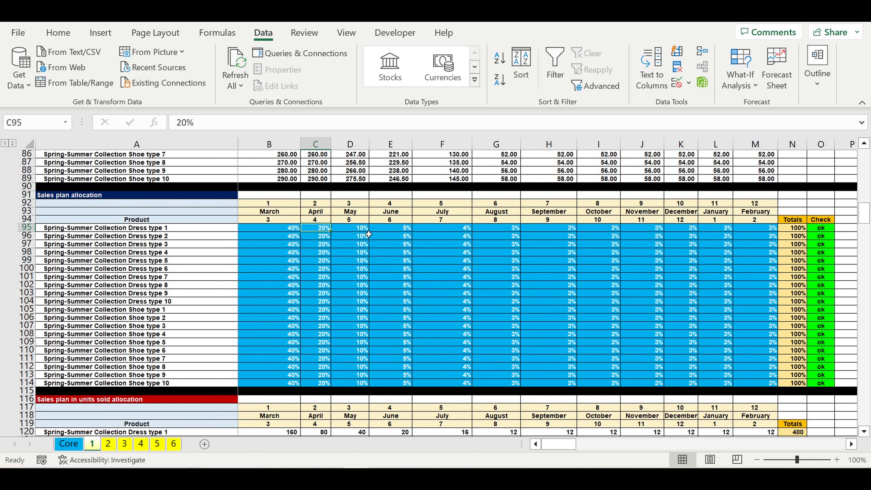
{"action": "left_click", "coordinate": [359, 230]}
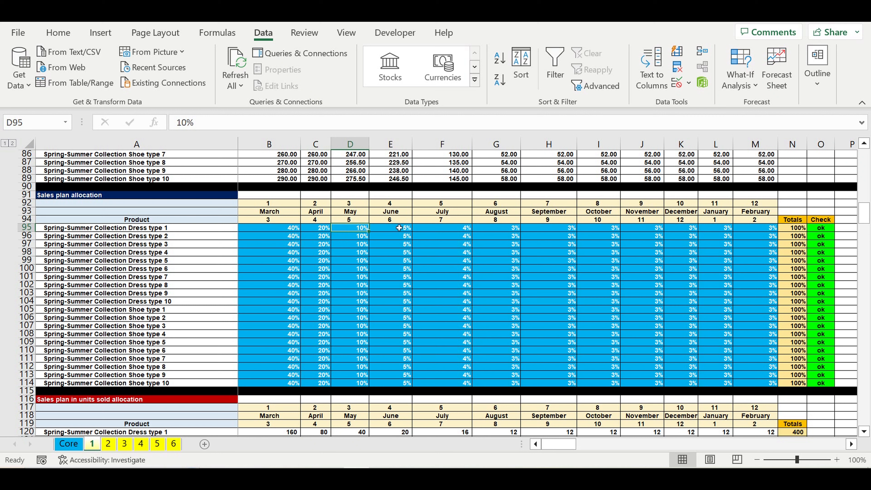
{"action": "left_click_drag", "start_coordinate": [397, 232], "coordinate": [740, 386]}
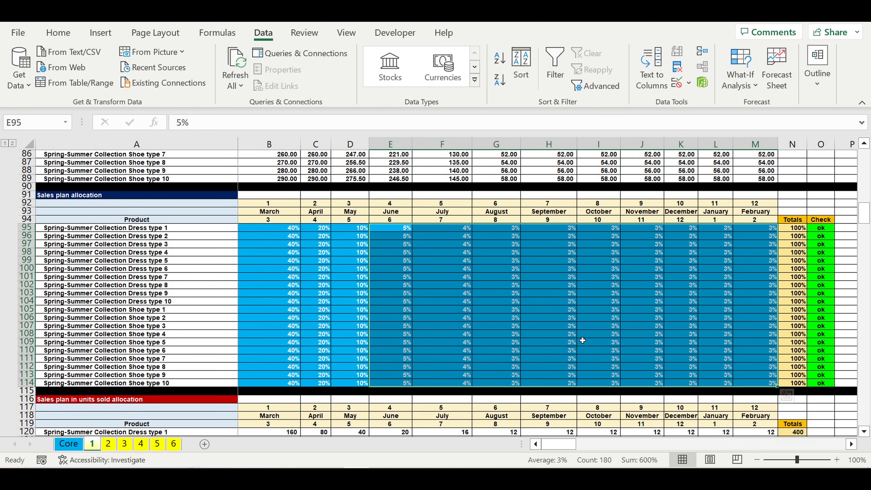
{"action": "left_click", "coordinate": [429, 304]}
Examine the revenues table and the Autumn-Winter Collection's start selling month and product line.
{"action": "scroll", "coordinate": [252, 317], "scroll_direction": "down", "scroll_amount": 1}
{"action": "scroll", "coordinate": [251, 318], "scroll_direction": "down", "scroll_amount": 7}
{"action": "scroll", "coordinate": [251, 317], "scroll_direction": "down", "scroll_amount": 4}
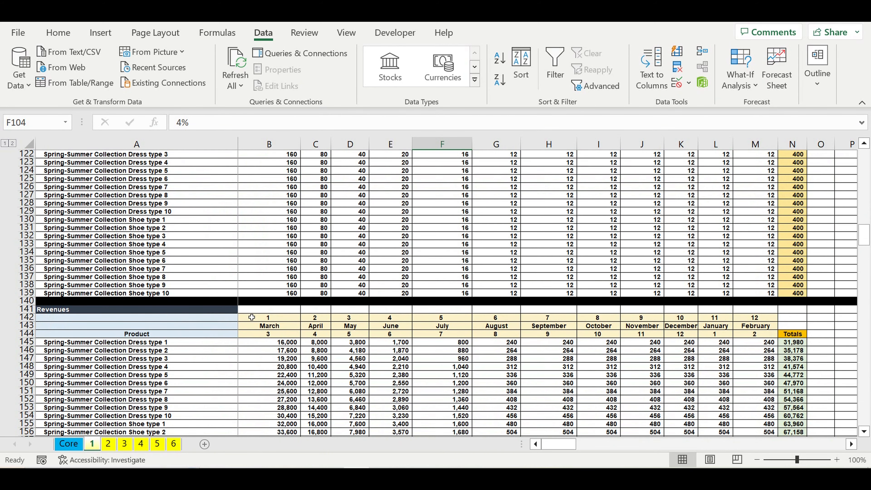
{"action": "scroll", "coordinate": [252, 318], "scroll_direction": "down", "scroll_amount": 4}
{"action": "scroll", "coordinate": [252, 317], "scroll_direction": "down", "scroll_amount": 6}
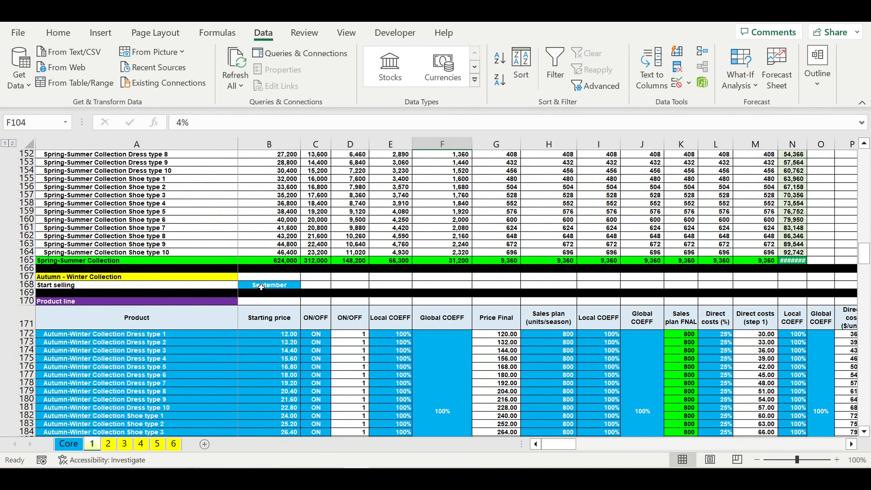
{"action": "left_click", "coordinate": [58, 278]}
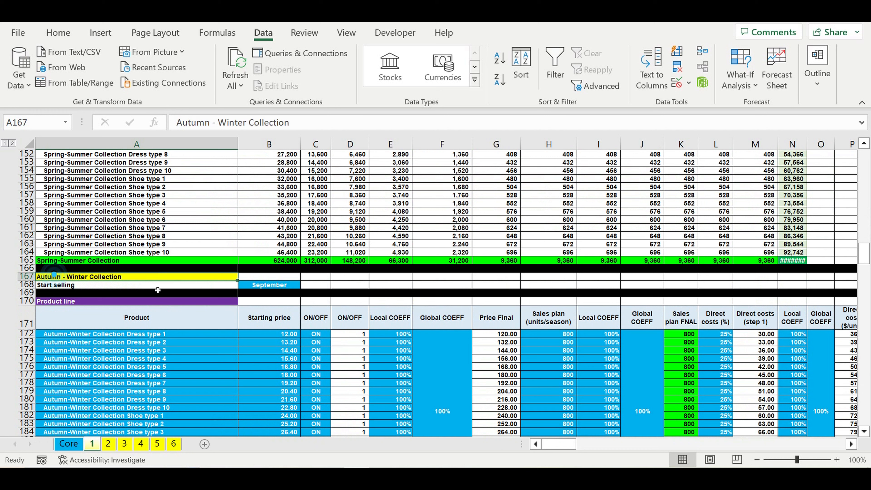
{"action": "left_click", "coordinate": [253, 287]}
{"action": "scroll", "coordinate": [253, 287], "scroll_direction": "down", "scroll_amount": 3}
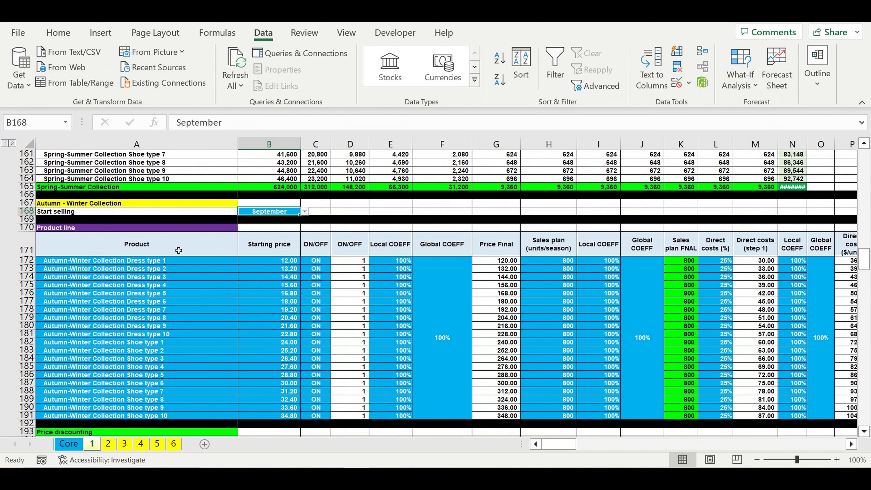
Examine the Autumn-Winter product list and its price discounting, pricing, sales plan and units sold allocation tables.
{"action": "left_click_drag", "start_coordinate": [128, 261], "coordinate": [137, 351]}
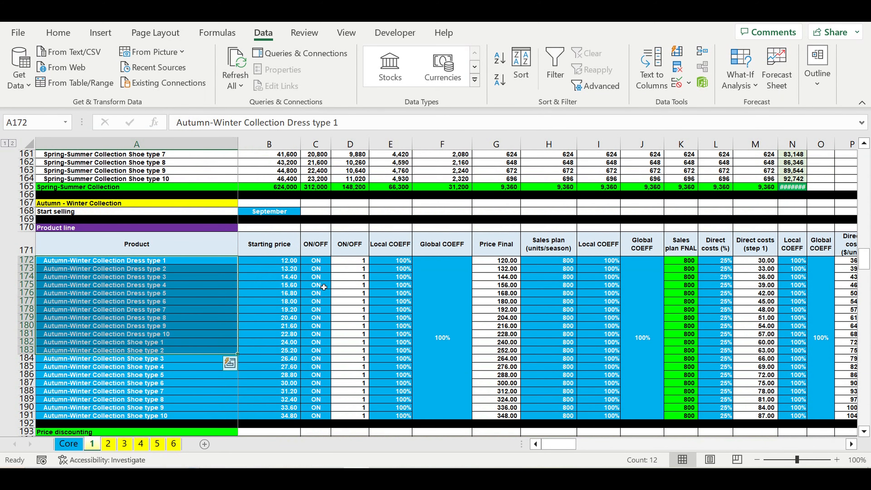
{"action": "scroll", "coordinate": [374, 349], "scroll_direction": "down", "scroll_amount": 7}
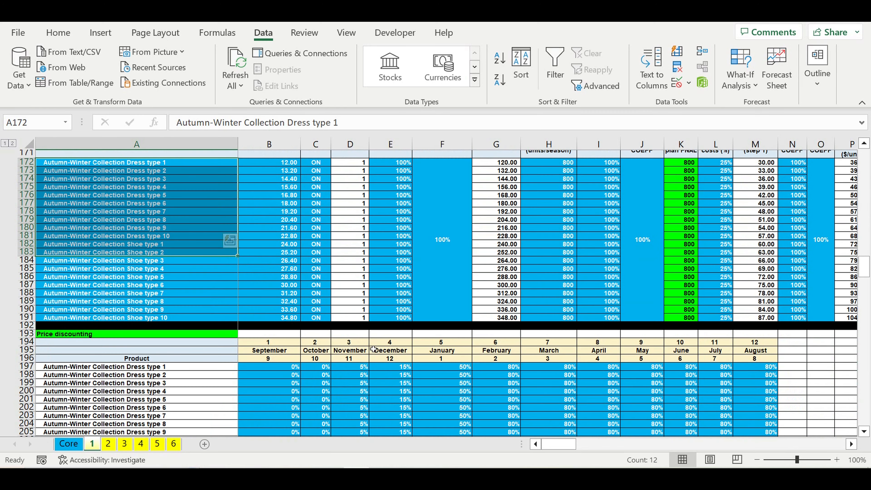
{"action": "scroll", "coordinate": [374, 350], "scroll_direction": "down", "scroll_amount": 13}
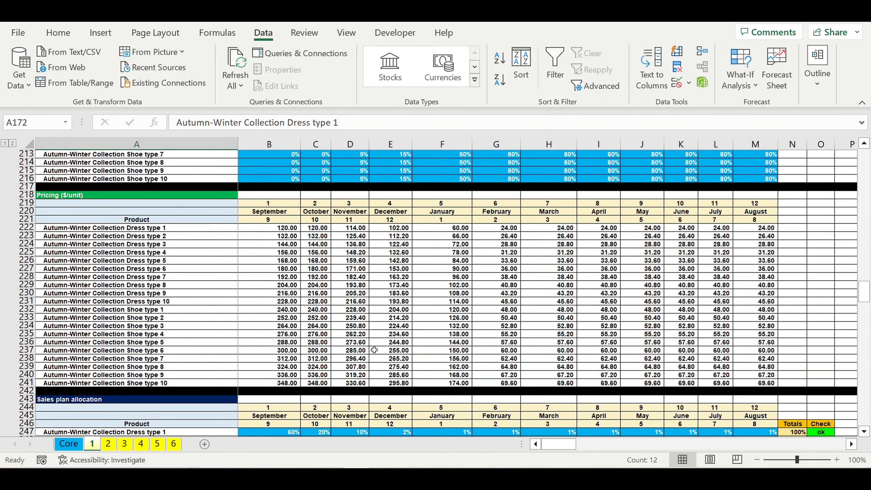
{"action": "scroll", "coordinate": [374, 350], "scroll_direction": "down", "scroll_amount": 4}
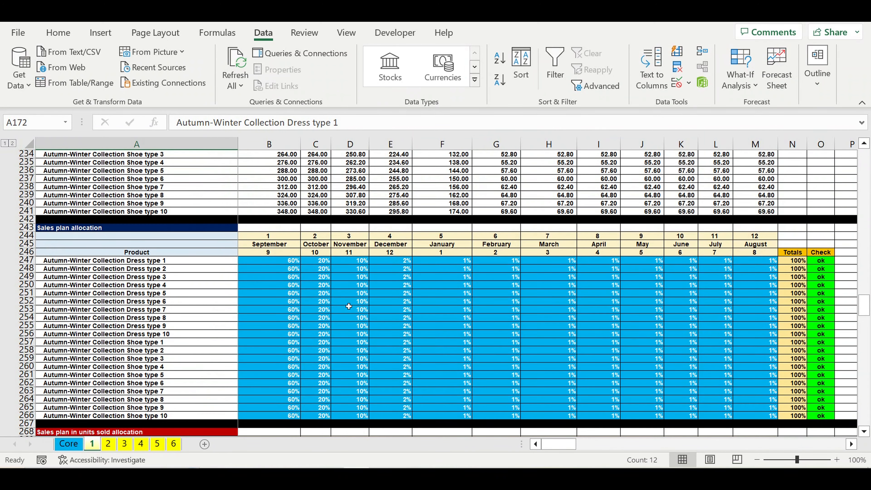
{"action": "scroll", "coordinate": [351, 309], "scroll_direction": "down", "scroll_amount": 2}
{"action": "scroll", "coordinate": [352, 313], "scroll_direction": "down", "scroll_amount": 4}
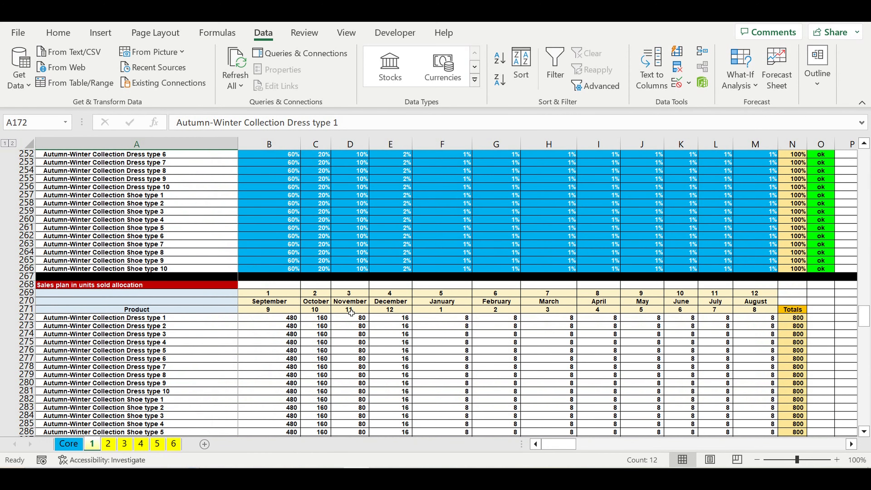
{"action": "scroll", "coordinate": [352, 313], "scroll_direction": "down", "scroll_amount": 9}
{"action": "scroll", "coordinate": [353, 314], "scroll_direction": "down", "scroll_amount": 20}
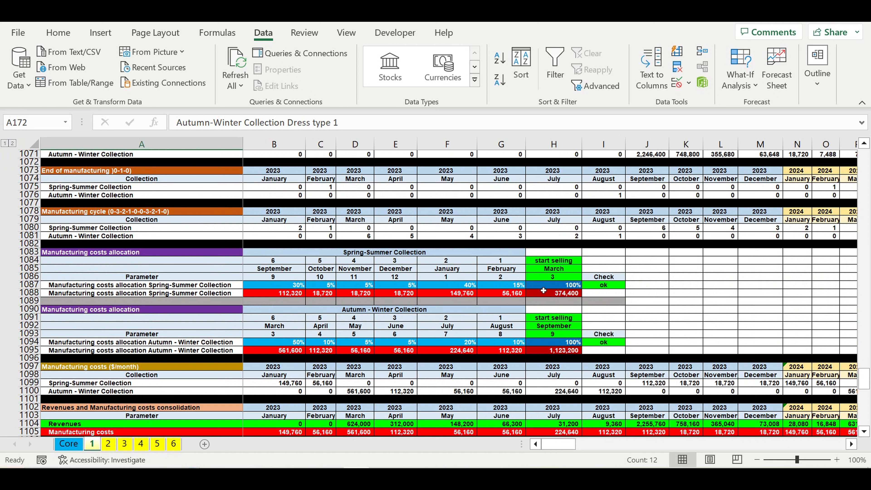
Examine the start selling months in the manufacturing costs allocation tables for both collections.
{"action": "left_click_drag", "start_coordinate": [554, 334], "coordinate": [557, 349]}
{"action": "left_click", "coordinate": [556, 375]}
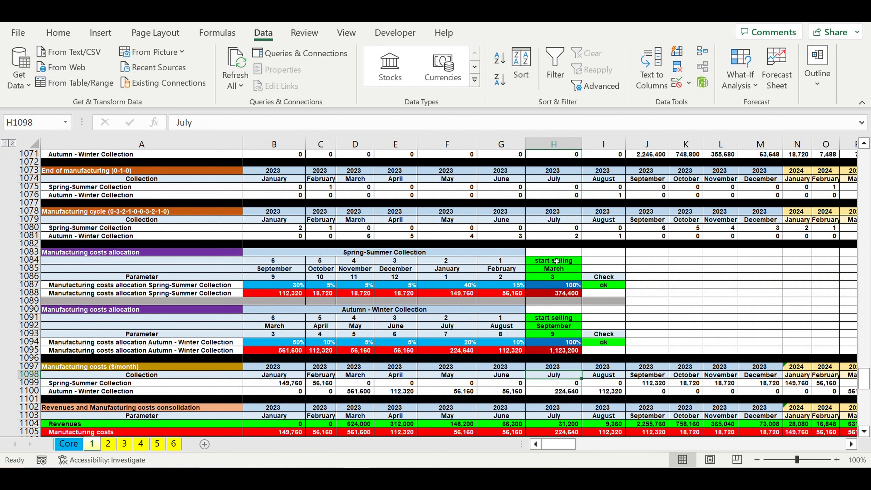
{"action": "left_click", "coordinate": [555, 334]}
{"action": "scroll", "coordinate": [597, 334], "scroll_direction": "down", "scroll_amount": 10}
{"action": "scroll", "coordinate": [599, 340], "scroll_direction": "up", "scroll_amount": 7}
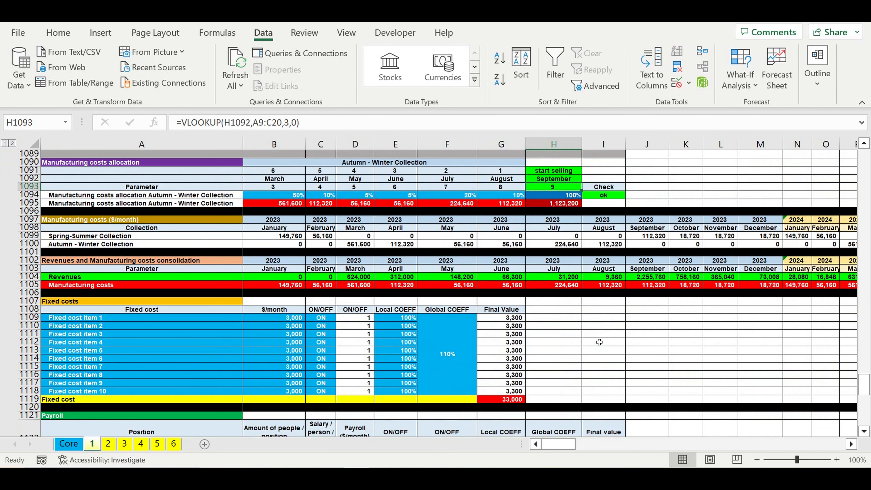
{"action": "left_click", "coordinate": [562, 189]}
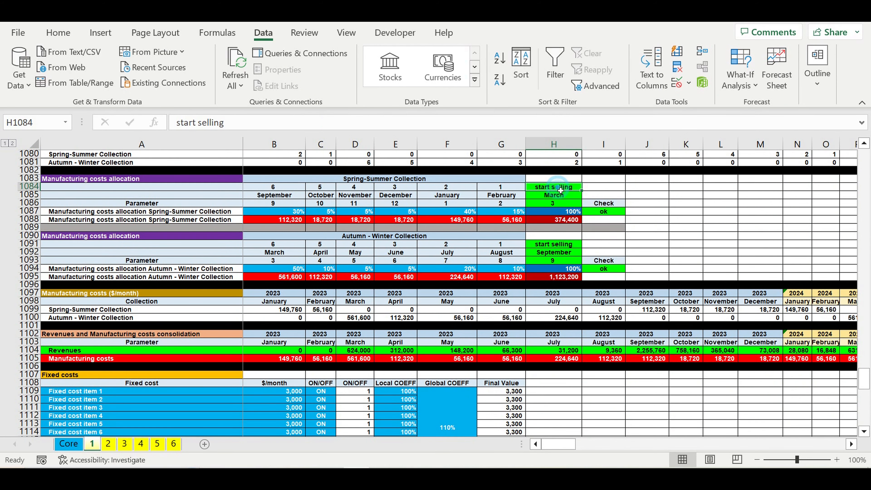
Examine the monthly manufacturing cost allocation percentages for the Spring-Summer and Autumn-Winter collections.
{"action": "left_click_drag", "start_coordinate": [561, 189], "coordinate": [280, 215]}
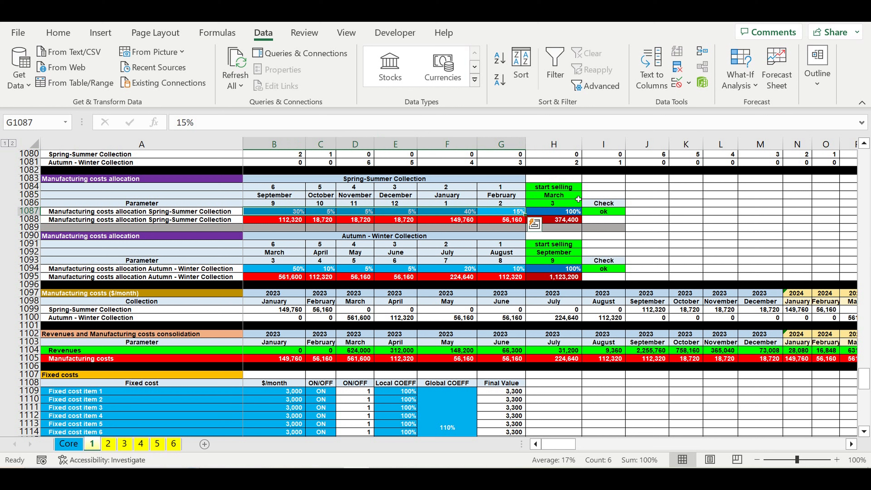
{"action": "left_click", "coordinate": [568, 198]}
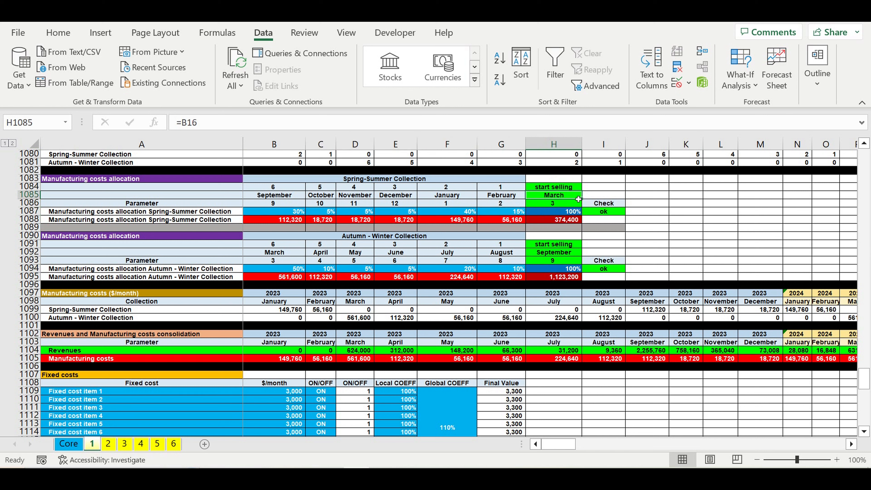
{"action": "left_click", "coordinate": [509, 213]}
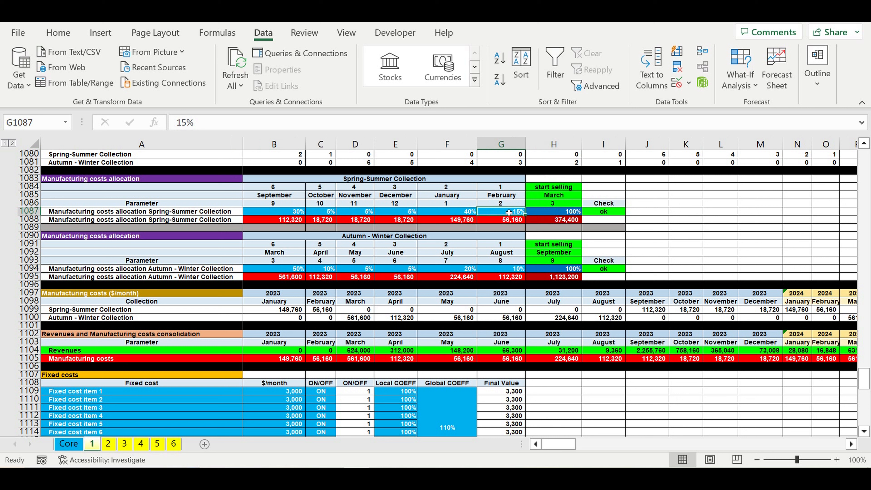
{"action": "left_click_drag", "start_coordinate": [510, 213], "coordinate": [279, 216]}
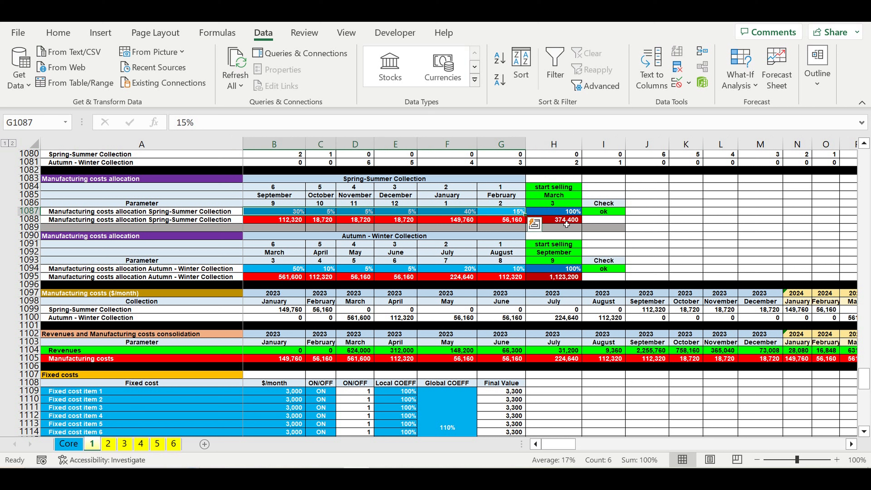
{"action": "left_click_drag", "start_coordinate": [508, 213], "coordinate": [274, 215]}
{"action": "left_click", "coordinate": [361, 181]}
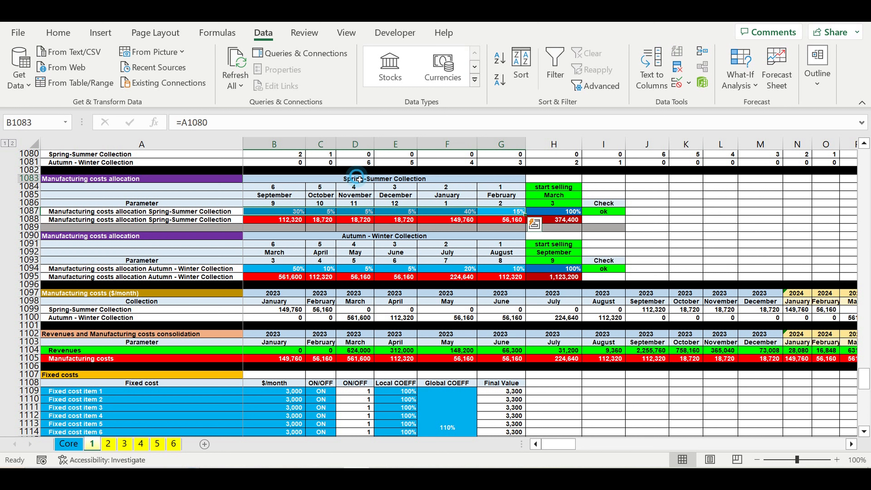
{"action": "left_click", "coordinate": [363, 238]}
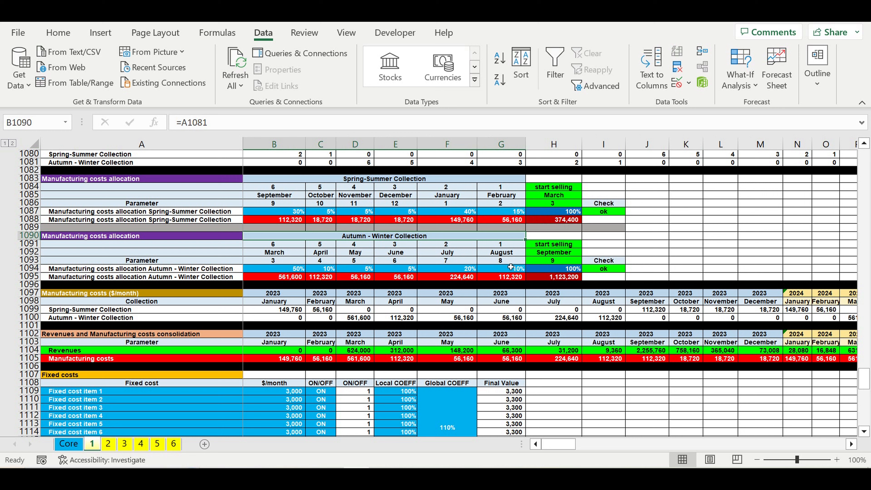
{"action": "left_click_drag", "start_coordinate": [515, 269], "coordinate": [282, 277]}
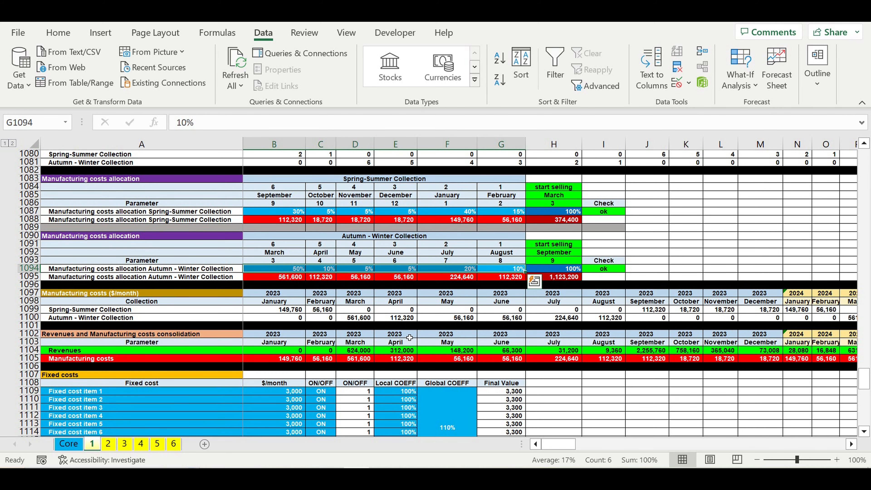
Examine the fixed costs table with its items, monthly amounts, ON/OFF switches and coefficients.
{"action": "scroll", "coordinate": [408, 337], "scroll_direction": "down", "scroll_amount": 3}
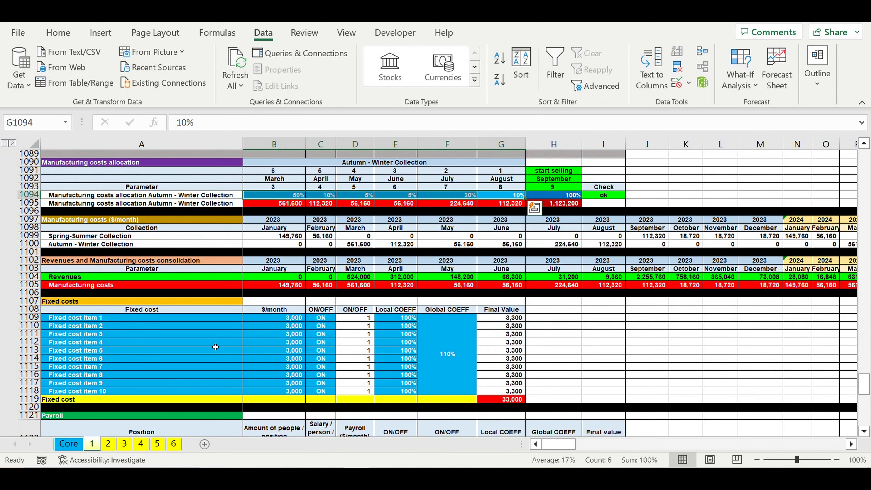
{"action": "left_click", "coordinate": [215, 343]}
{"action": "left_click", "coordinate": [69, 302]}
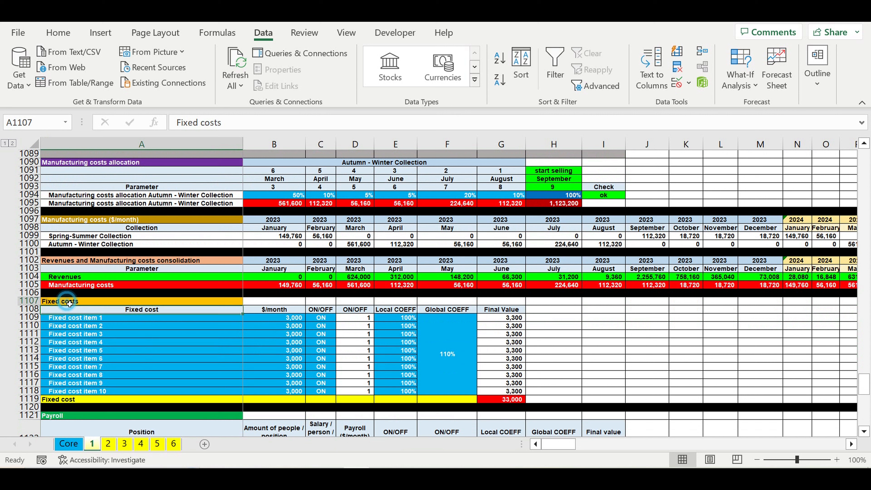
{"action": "left_click_drag", "start_coordinate": [95, 321], "coordinate": [145, 382]}
{"action": "left_click_drag", "start_coordinate": [274, 318], "coordinate": [288, 366]}
{"action": "left_click_drag", "start_coordinate": [324, 319], "coordinate": [326, 392]}
{"action": "left_click_drag", "start_coordinate": [440, 359], "coordinate": [403, 361]}
Examine the payroll table with positions, headcount, salaries, ON/OFF switches and coefficients.
{"action": "scroll", "coordinate": [540, 343], "scroll_direction": "down", "scroll_amount": 5}
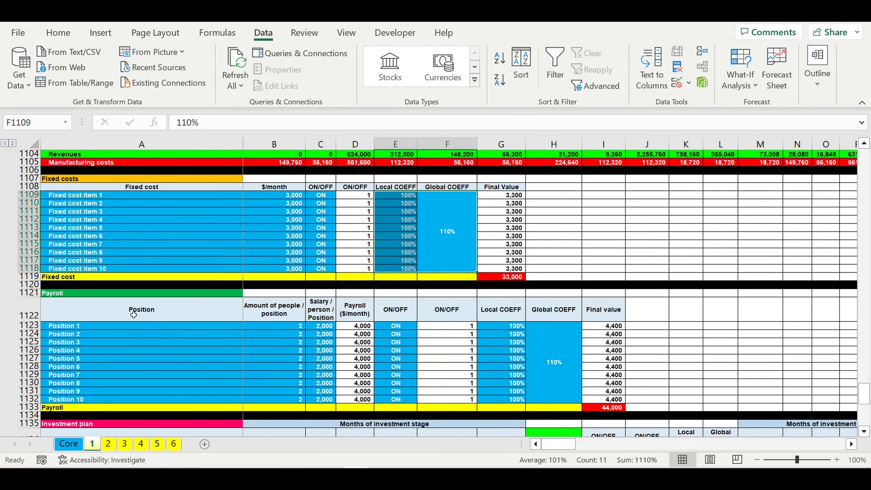
{"action": "left_click", "coordinate": [73, 296]}
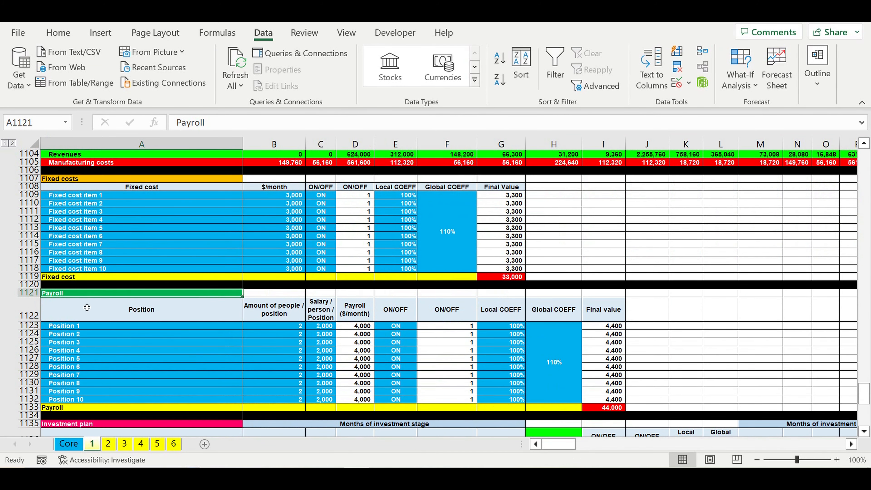
{"action": "left_click_drag", "start_coordinate": [83, 326], "coordinate": [91, 391]}
{"action": "left_click_drag", "start_coordinate": [280, 330], "coordinate": [288, 391]}
{"action": "left_click_drag", "start_coordinate": [328, 337], "coordinate": [328, 381]}
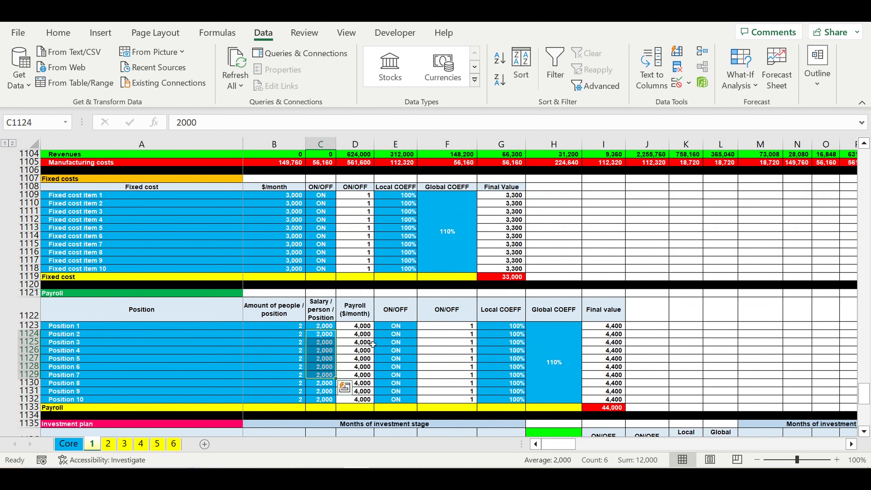
{"action": "left_click_drag", "start_coordinate": [403, 326], "coordinate": [403, 399]}
{"action": "left_click", "coordinate": [529, 358]}
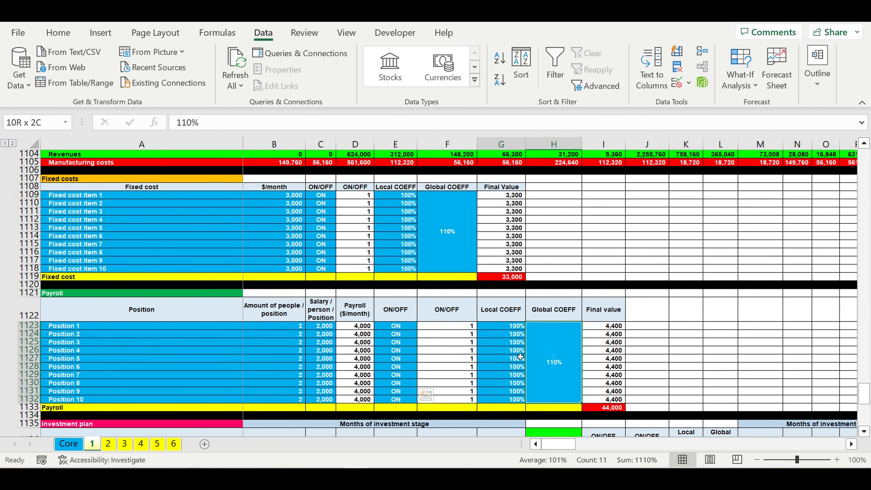
{"action": "left_click_drag", "start_coordinate": [529, 359], "coordinate": [517, 358]}
Examine the investment plan items and their amounts in the months of the investment stage.
{"action": "scroll", "coordinate": [514, 354], "scroll_direction": "down", "scroll_amount": 7}
{"action": "scroll", "coordinate": [514, 349], "scroll_direction": "down", "scroll_amount": 2}
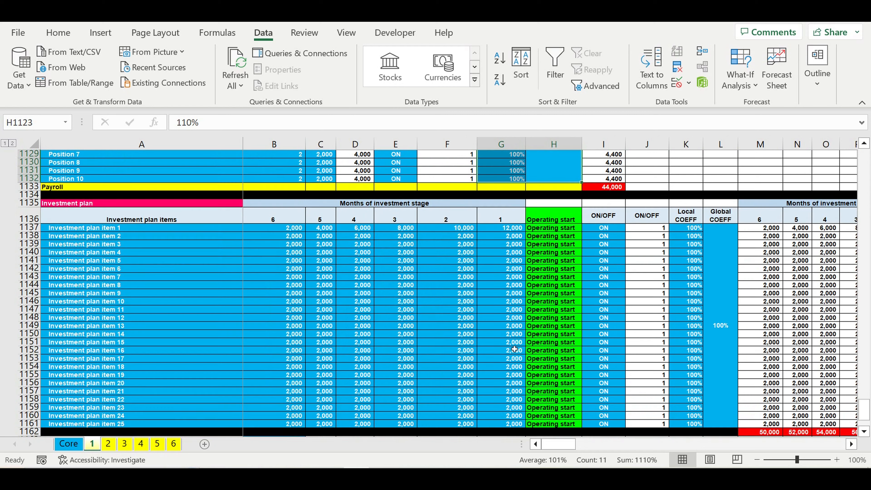
{"action": "left_click", "coordinate": [185, 270]}
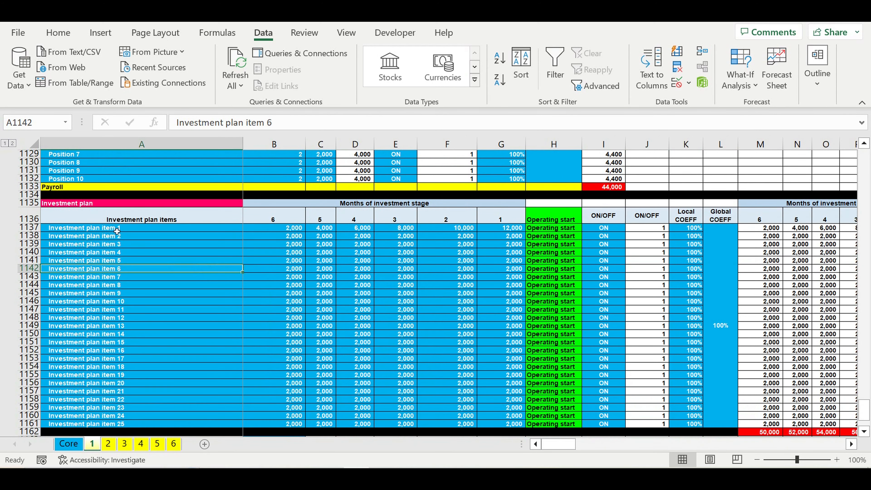
{"action": "left_click_drag", "start_coordinate": [103, 229], "coordinate": [101, 425]}
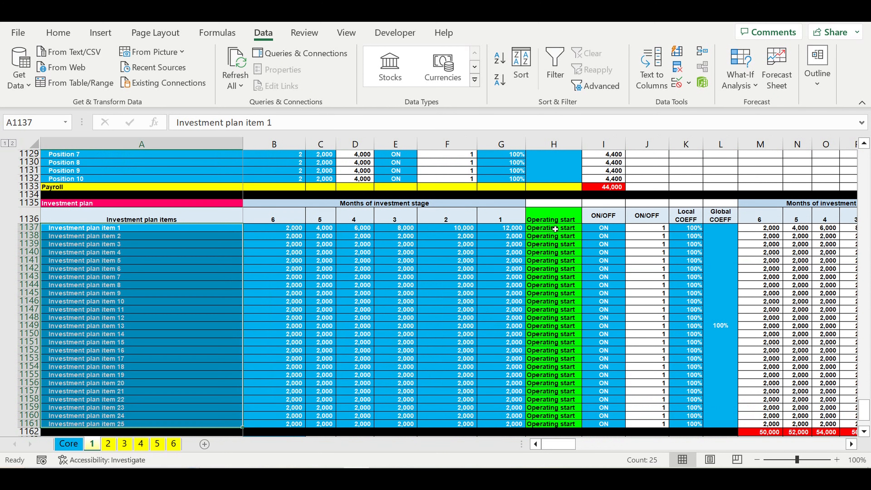
{"action": "left_click_drag", "start_coordinate": [555, 220], "coordinate": [551, 425]}
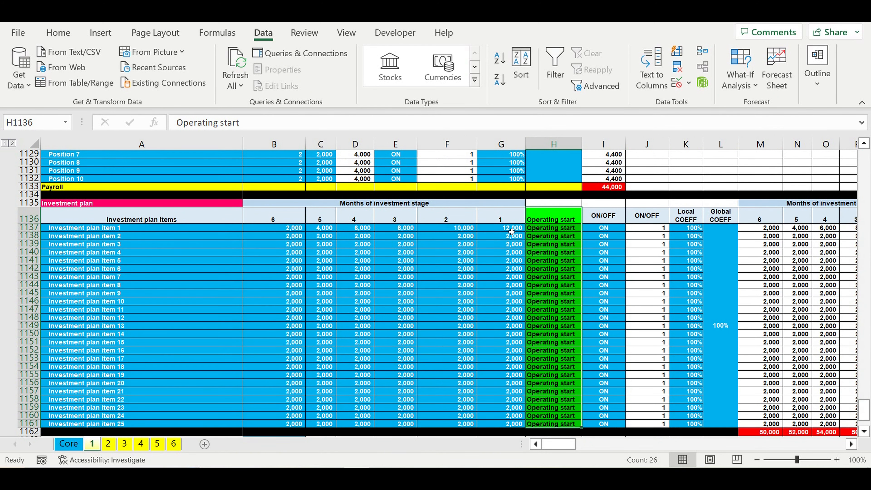
{"action": "left_click_drag", "start_coordinate": [512, 232], "coordinate": [296, 426]}
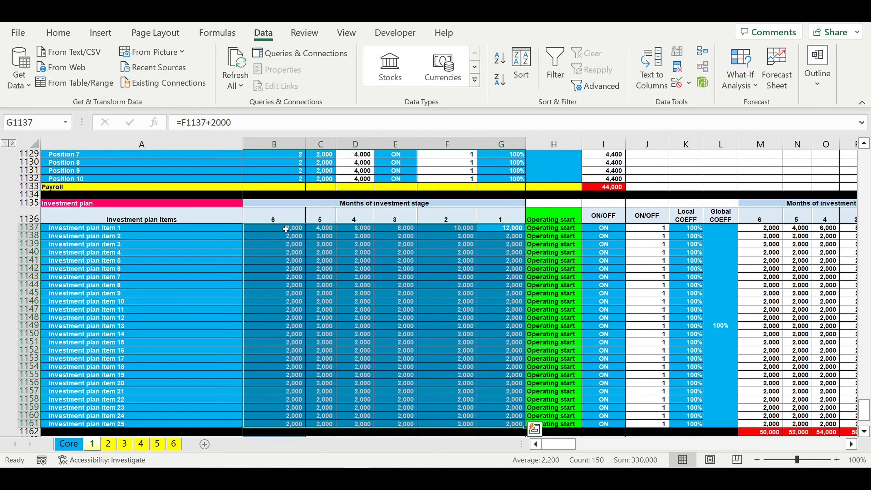
{"action": "left_click_drag", "start_coordinate": [287, 236], "coordinate": [498, 427]}
{"action": "left_click_drag", "start_coordinate": [130, 230], "coordinate": [123, 424]}
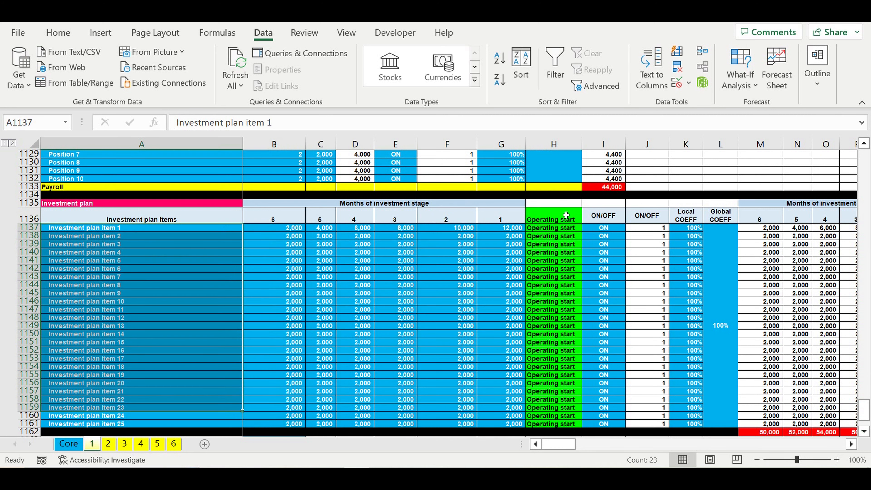
Examine the investment plan's operating start, ON/OFF and local and global coefficient columns.
{"action": "left_click", "coordinate": [563, 211]}
{"action": "left_click_drag", "start_coordinate": [554, 277], "coordinate": [556, 375]}
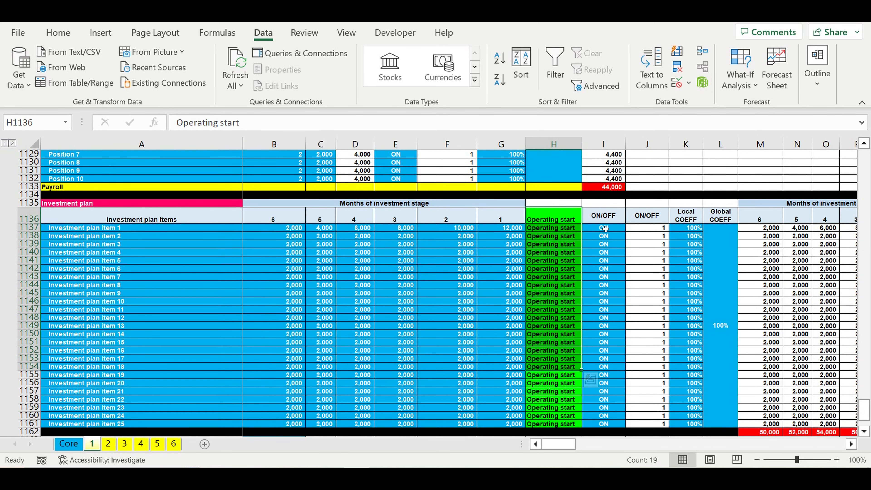
{"action": "left_click", "coordinate": [605, 228]}
{"action": "left_click_drag", "start_coordinate": [608, 243], "coordinate": [612, 426]}
{"action": "left_click_drag", "start_coordinate": [723, 338], "coordinate": [694, 295]}
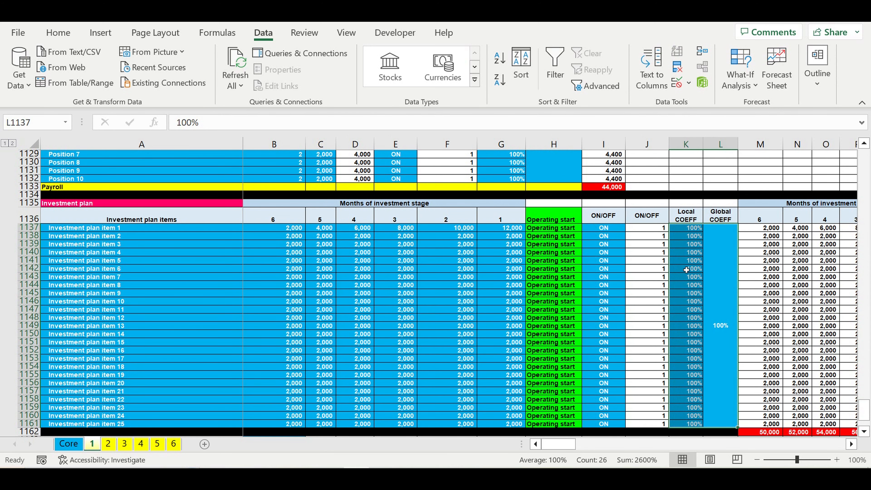
Examine the store lifecycle, asset tax and monthly target revenues reach inputs.
{"action": "scroll", "coordinate": [686, 270], "scroll_direction": "down", "scroll_amount": 7}
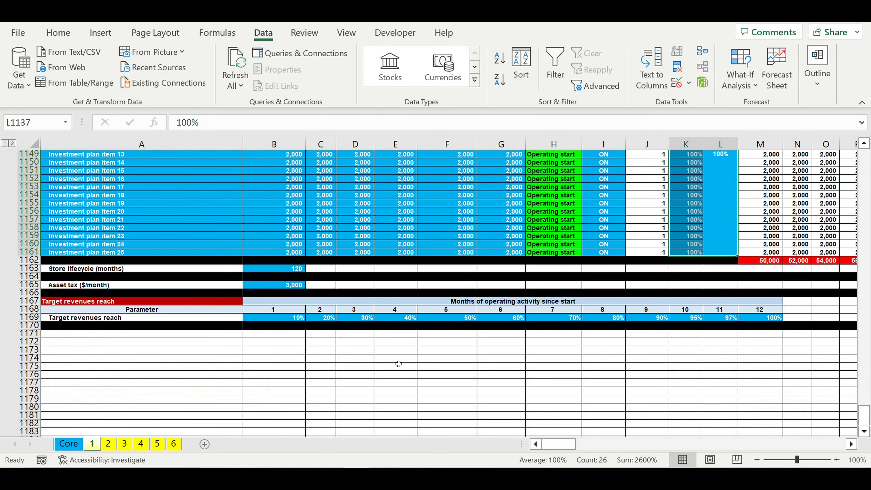
{"action": "left_click", "coordinate": [395, 352]}
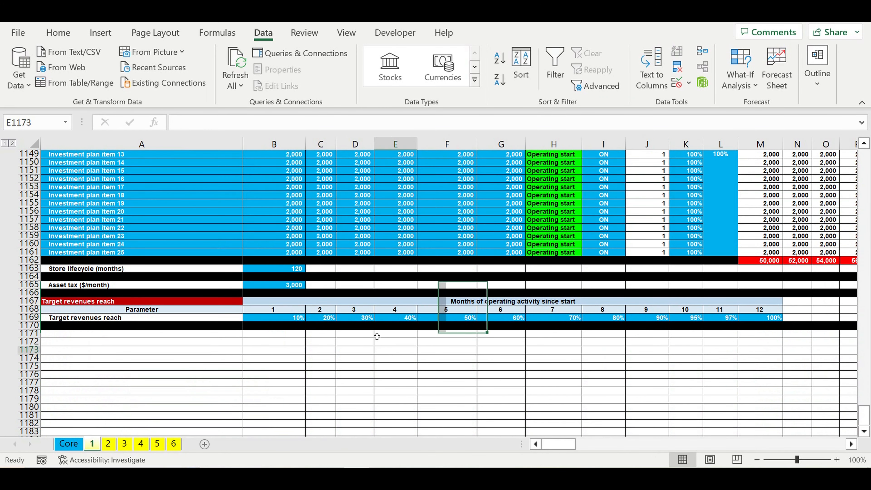
{"action": "left_click", "coordinate": [287, 270]}
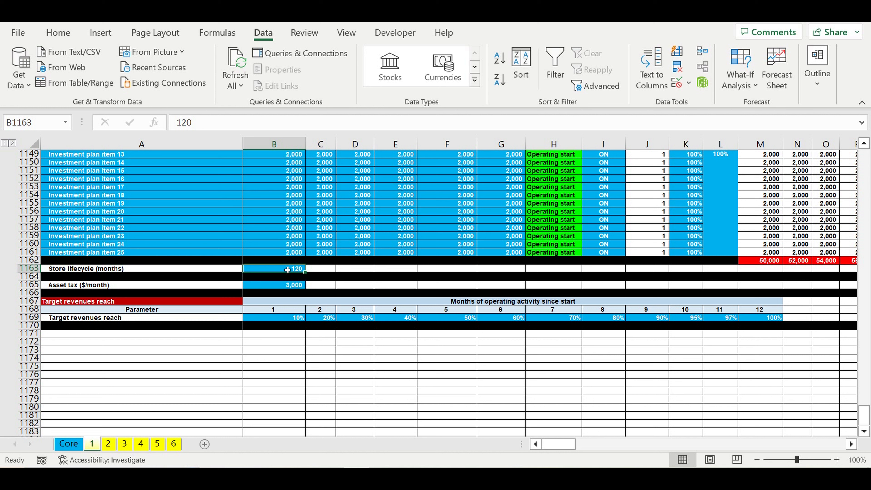
{"action": "left_click", "coordinate": [289, 286]}
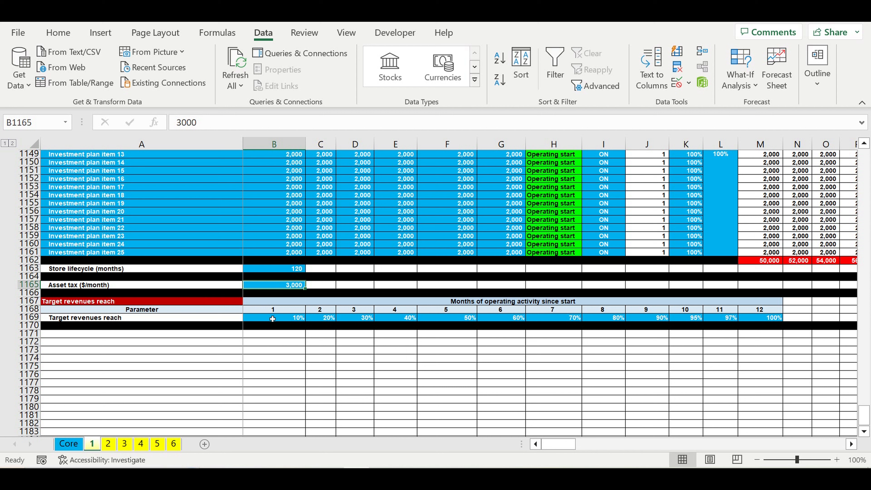
{"action": "left_click_drag", "start_coordinate": [283, 319], "coordinate": [775, 318]}
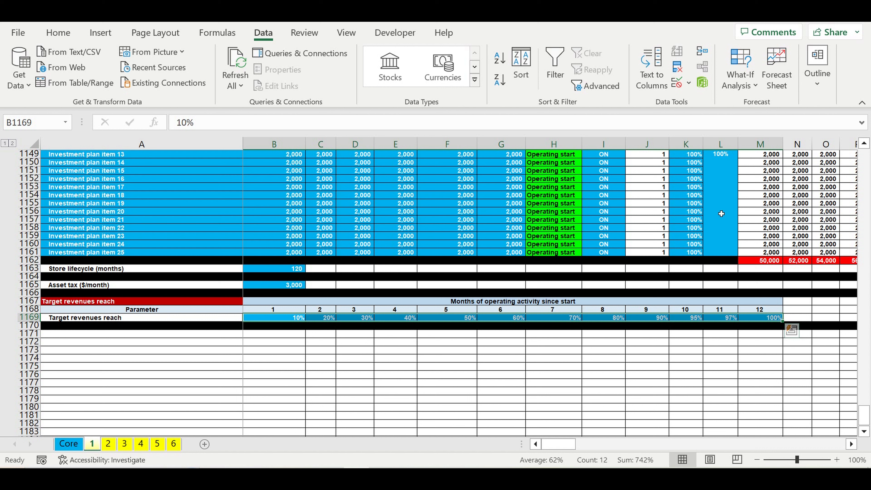
Examine the target revenues reach percentages for months 1 to 12 of operating activity since start.
{"action": "left_click", "coordinate": [279, 351]}
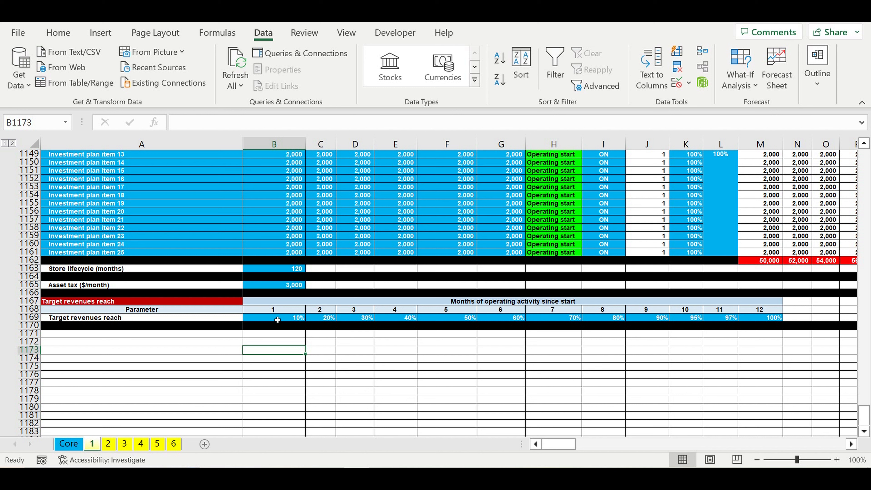
{"action": "left_click_drag", "start_coordinate": [277, 319], "coordinate": [759, 320]}
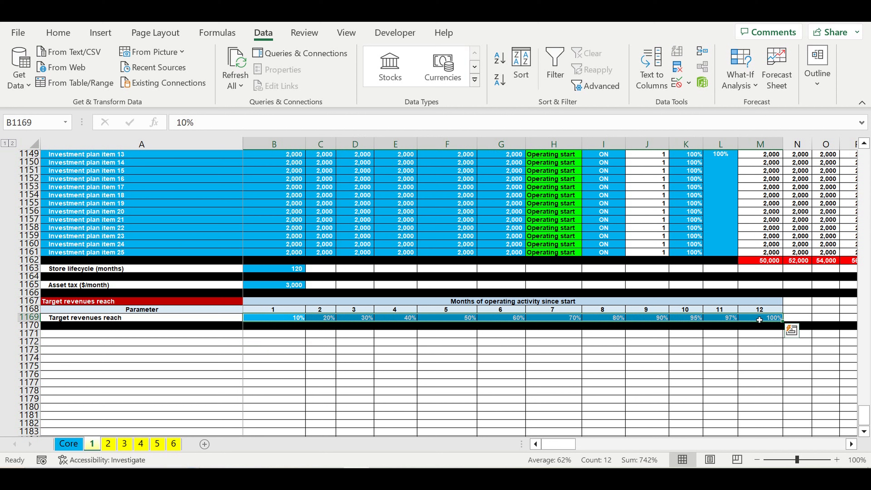
{"action": "left_click", "coordinate": [365, 348]}
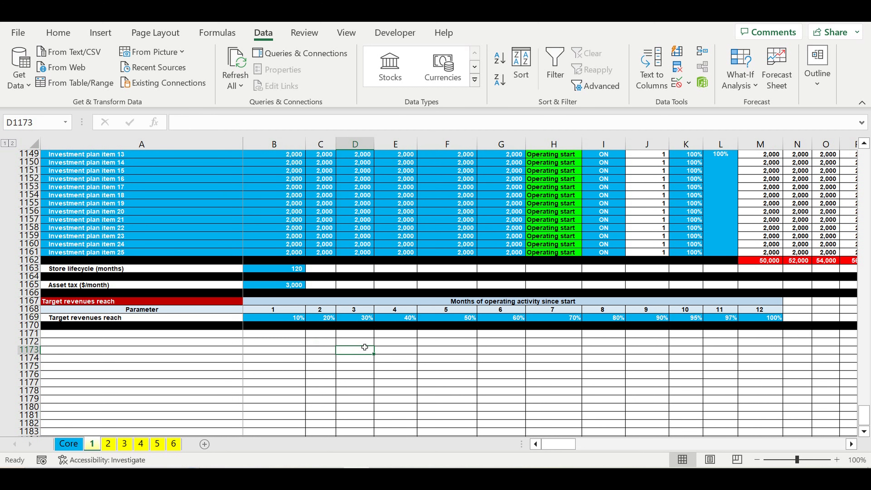
{"action": "left_click_drag", "start_coordinate": [290, 320], "coordinate": [441, 321]}
{"action": "left_click_drag", "start_coordinate": [441, 321], "coordinate": [441, 320]}
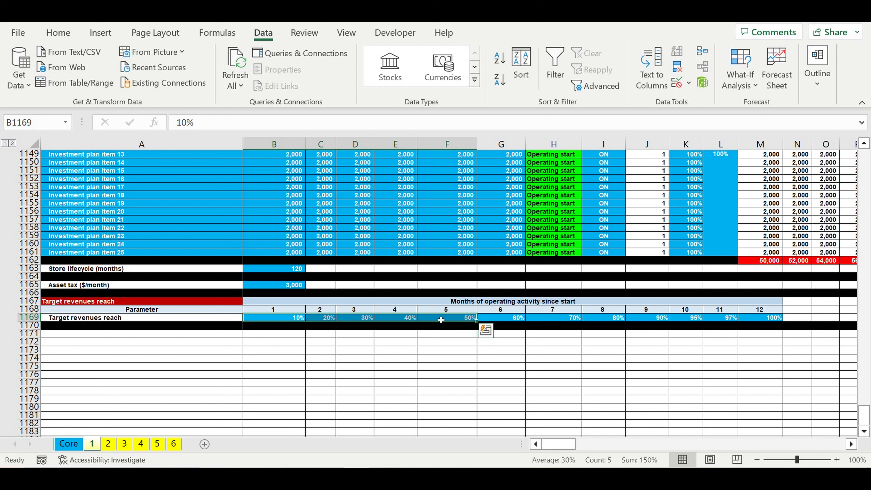
{"action": "left_click_drag", "start_coordinate": [274, 318], "coordinate": [356, 310]}
{"action": "left_click_drag", "start_coordinate": [479, 316], "coordinate": [741, 319]}
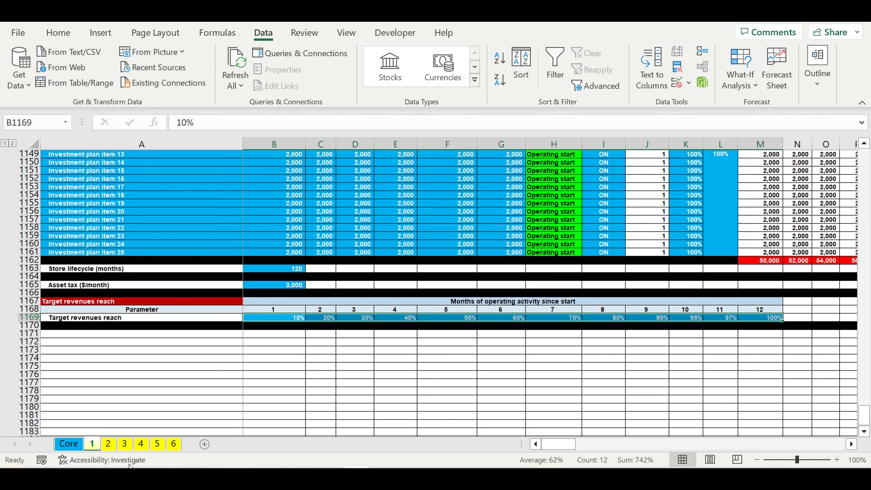
Open the Core sheet and examine the start year and the COEFF percentages for pricing, sales plan, costs, payroll and investment.
{"action": "left_click", "coordinate": [70, 444]}
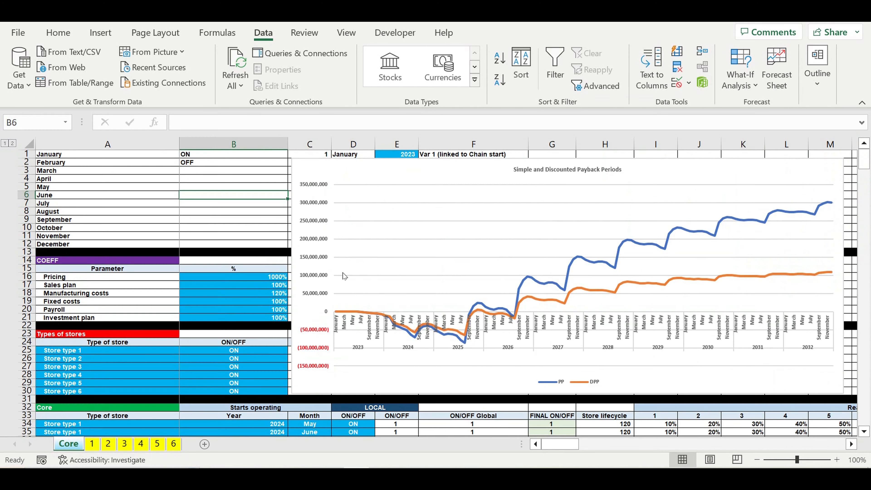
{"action": "left_click", "coordinate": [401, 157]}
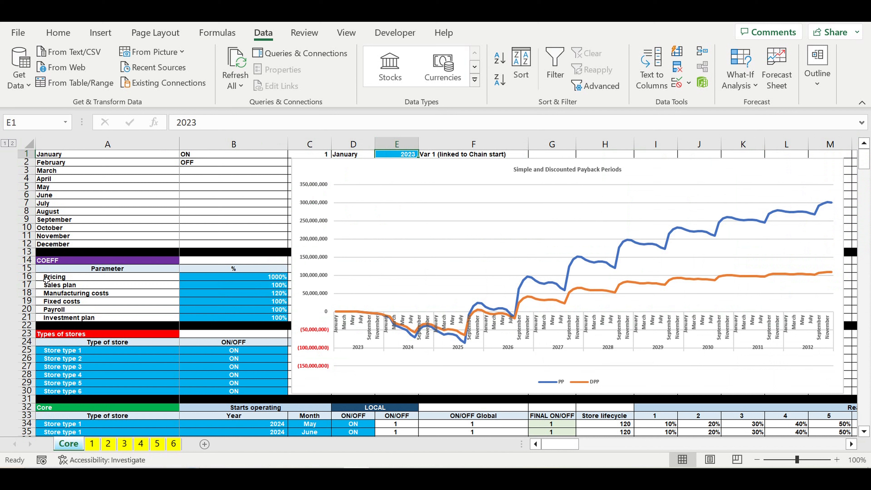
{"action": "left_click", "coordinate": [61, 277]}
{"action": "left_click", "coordinate": [59, 288]}
{"action": "left_click", "coordinate": [68, 295]}
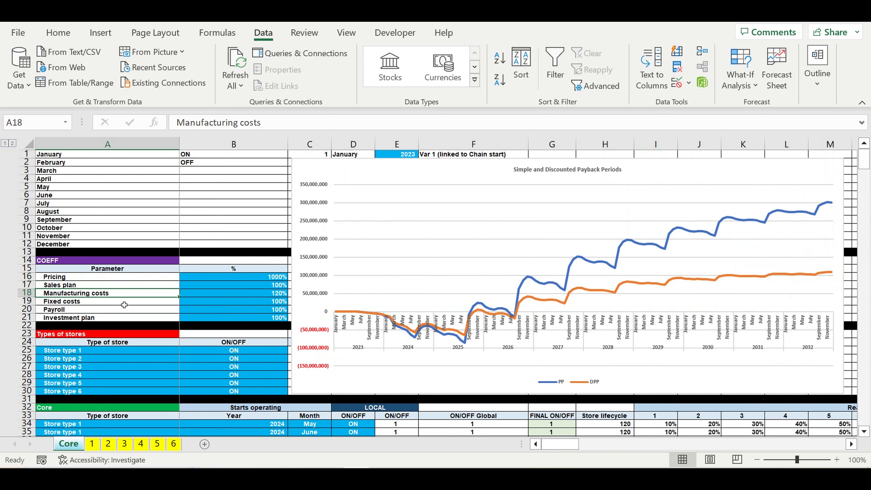
{"action": "left_click_drag", "start_coordinate": [274, 281], "coordinate": [265, 312]}
{"action": "left_click", "coordinate": [66, 302]}
{"action": "left_click", "coordinate": [65, 310]}
{"action": "left_click", "coordinate": [76, 319]}
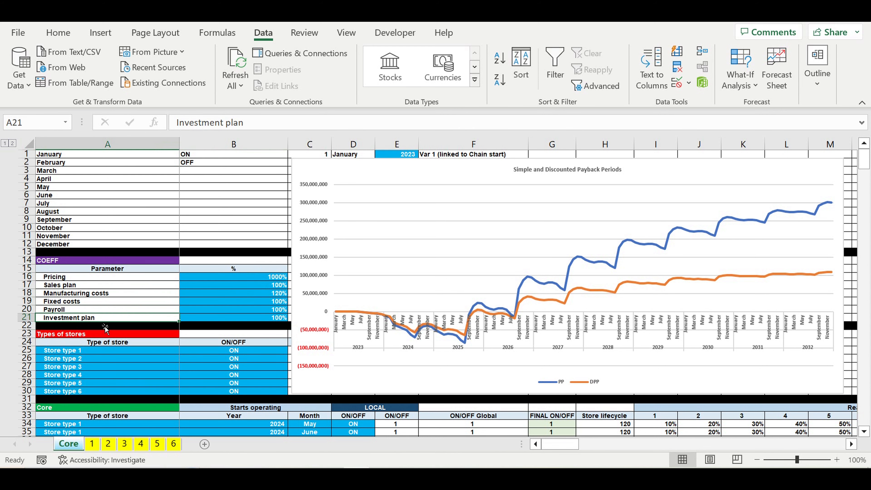
Examine the types of stores list and their ON/OFF switches.
{"action": "scroll", "coordinate": [159, 337], "scroll_direction": "down", "scroll_amount": 3}
{"action": "left_click_drag", "start_coordinate": [68, 280], "coordinate": [65, 321]}
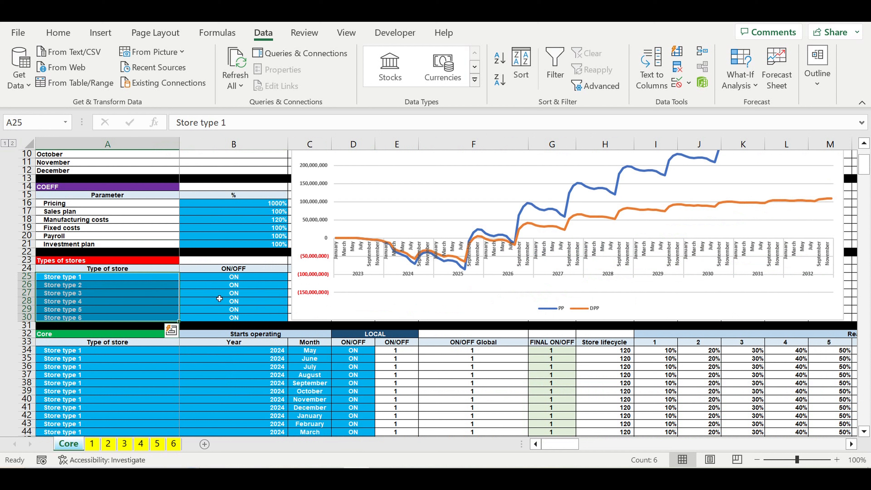
{"action": "left_click_drag", "start_coordinate": [234, 280], "coordinate": [236, 321]}
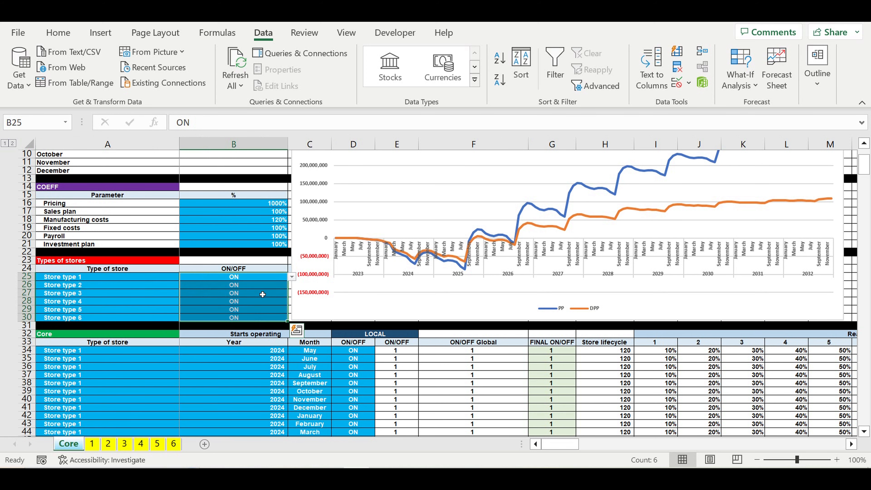
Examine the Core table's store types, operating start years and months, and local ON/OFF switches.
{"action": "scroll", "coordinate": [262, 295], "scroll_direction": "down", "scroll_amount": 5}
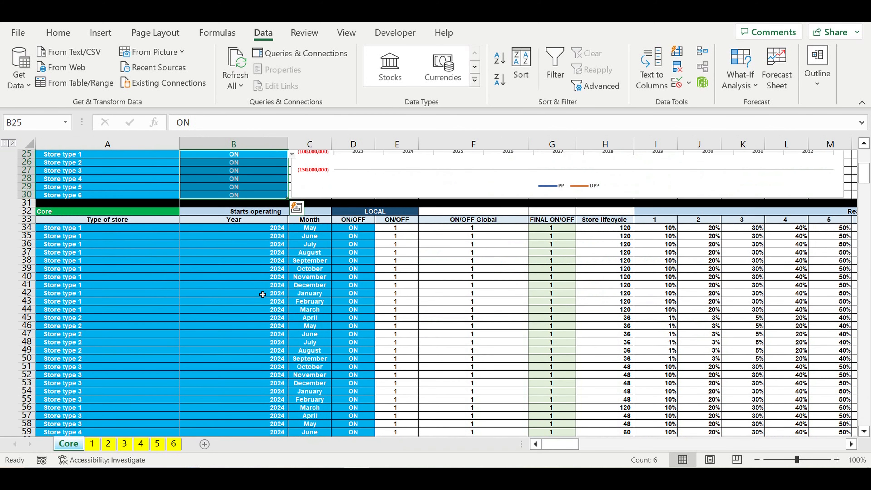
{"action": "left_click_drag", "start_coordinate": [81, 232], "coordinate": [371, 384]}
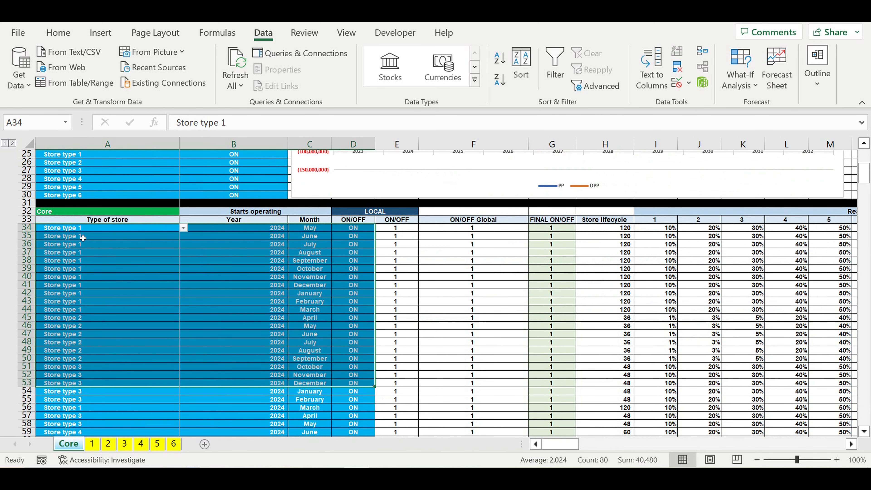
{"action": "left_click_drag", "start_coordinate": [78, 231], "coordinate": [85, 428]}
{"action": "left_click", "coordinate": [108, 317]}
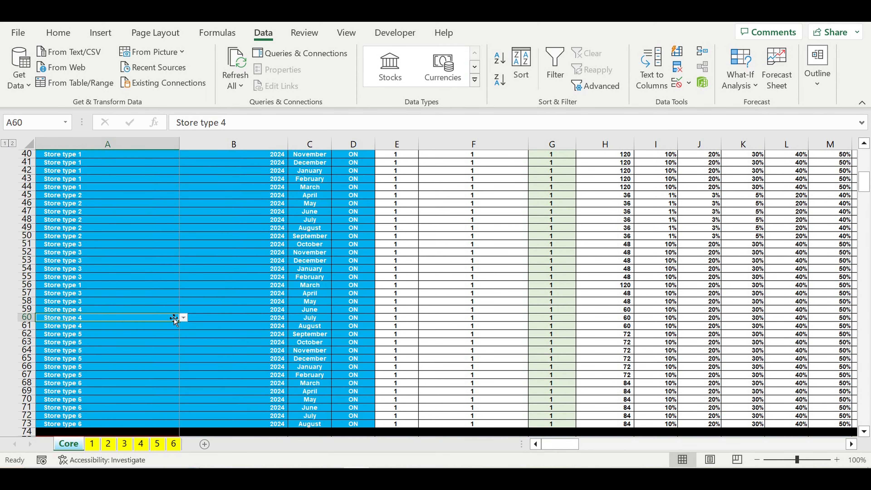
{"action": "left_click", "coordinate": [184, 318]}
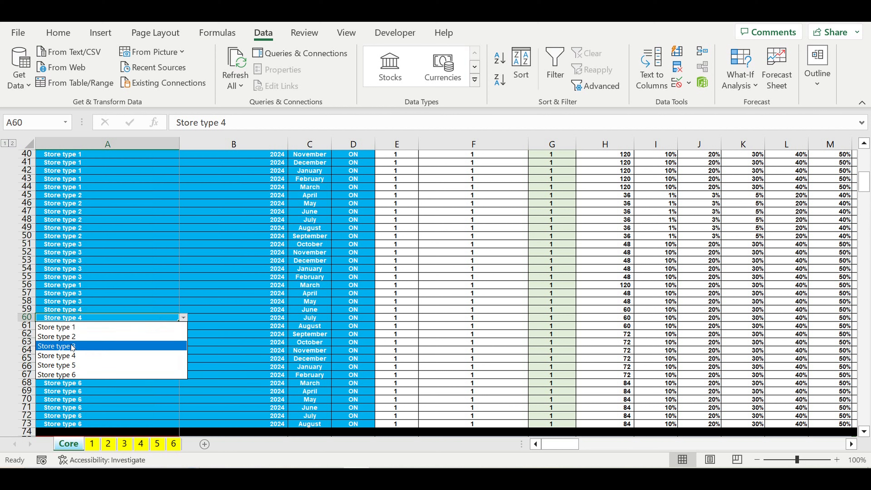
{"action": "left_click", "coordinate": [275, 320]}
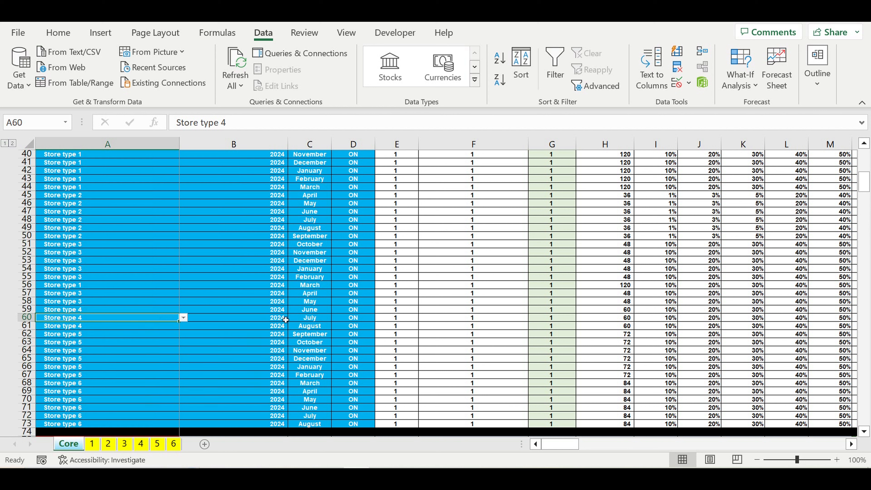
{"action": "left_click_drag", "start_coordinate": [284, 320], "coordinate": [328, 324]}
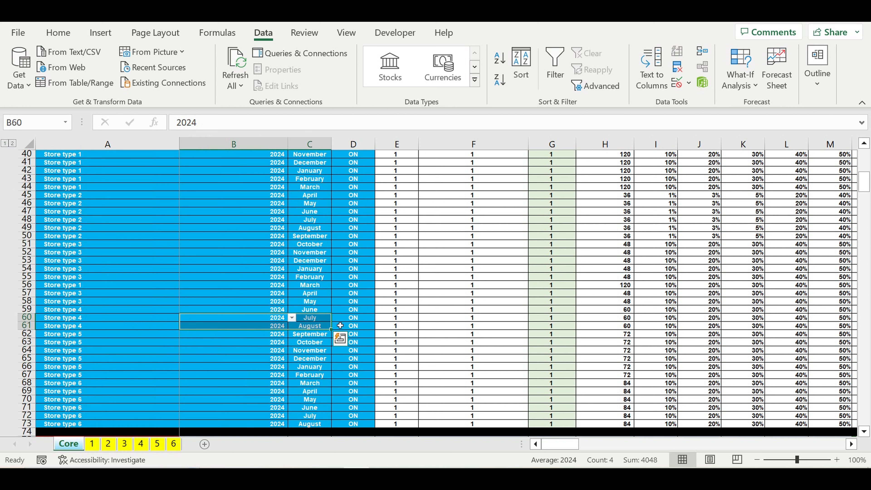
{"action": "left_click", "coordinate": [362, 322]}
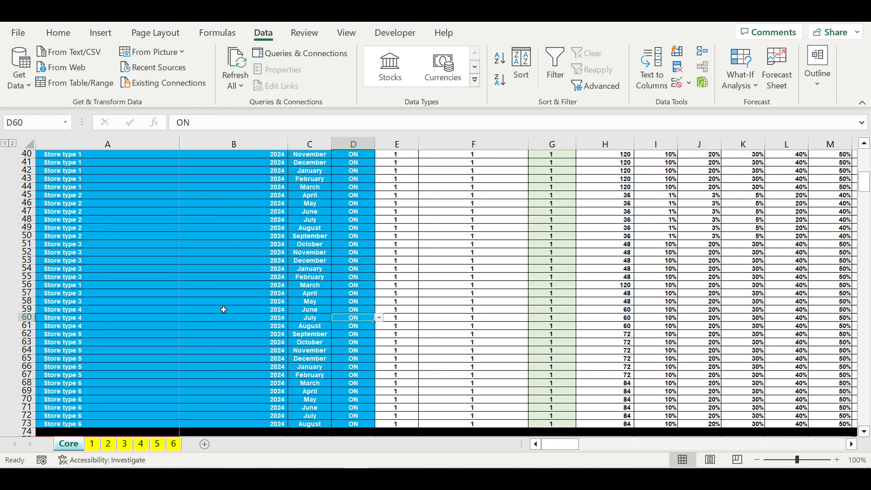
{"action": "left_click", "coordinate": [203, 303]}
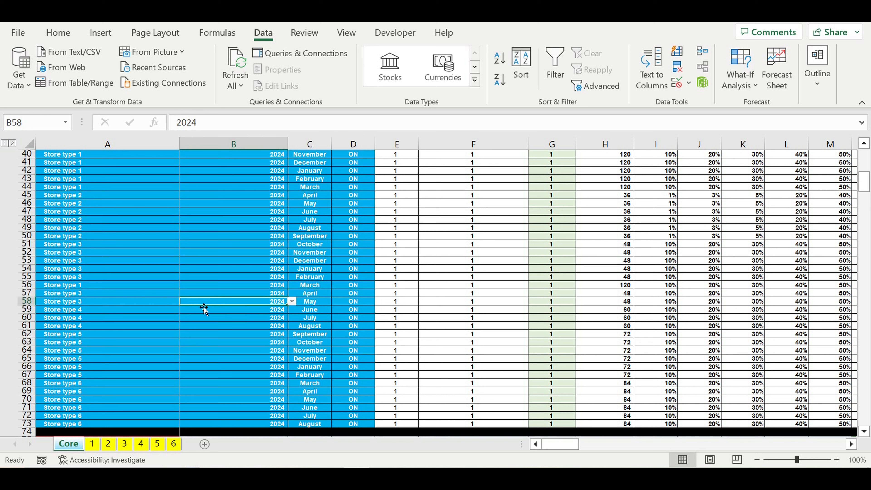
{"action": "left_click", "coordinate": [192, 335]}
Browse the Core sheet's per-store-type blocks for revenues, costs, lifecycle, asset tax and target revenues reach.
{"action": "scroll", "coordinate": [237, 335], "scroll_direction": "down", "scroll_amount": 5}
{"action": "scroll", "coordinate": [239, 336], "scroll_direction": "down", "scroll_amount": 15}
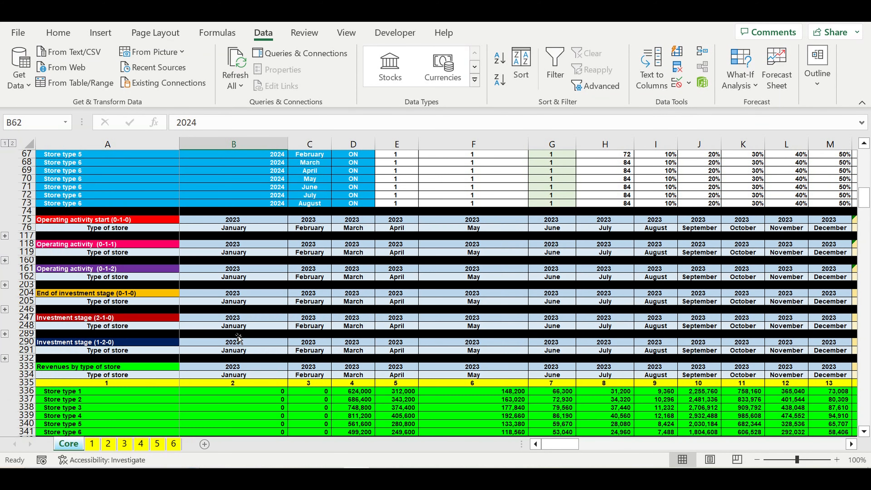
{"action": "scroll", "coordinate": [239, 336], "scroll_direction": "down", "scroll_amount": 4}
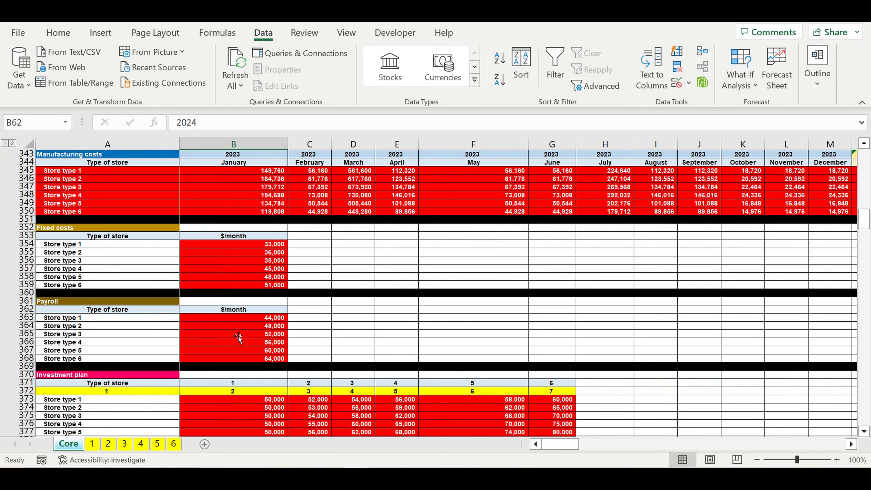
{"action": "scroll", "coordinate": [238, 335], "scroll_direction": "down", "scroll_amount": 15}
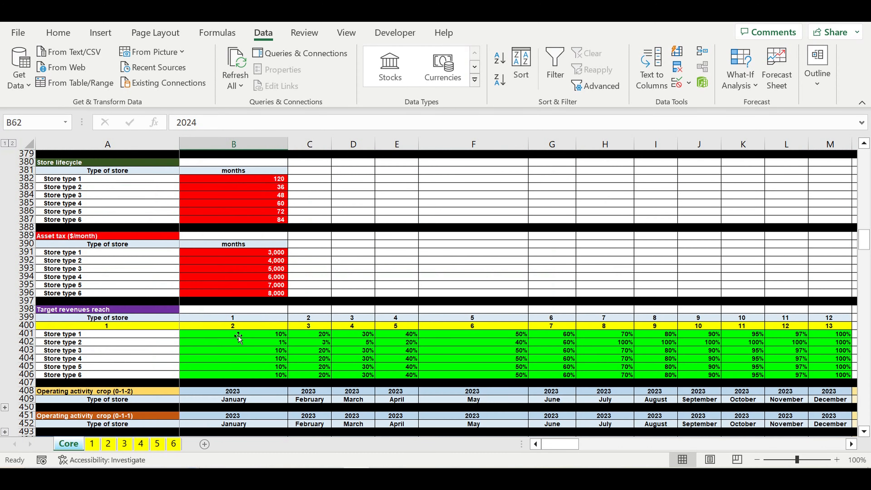
{"action": "scroll", "coordinate": [239, 336], "scroll_direction": "down", "scroll_amount": 20}
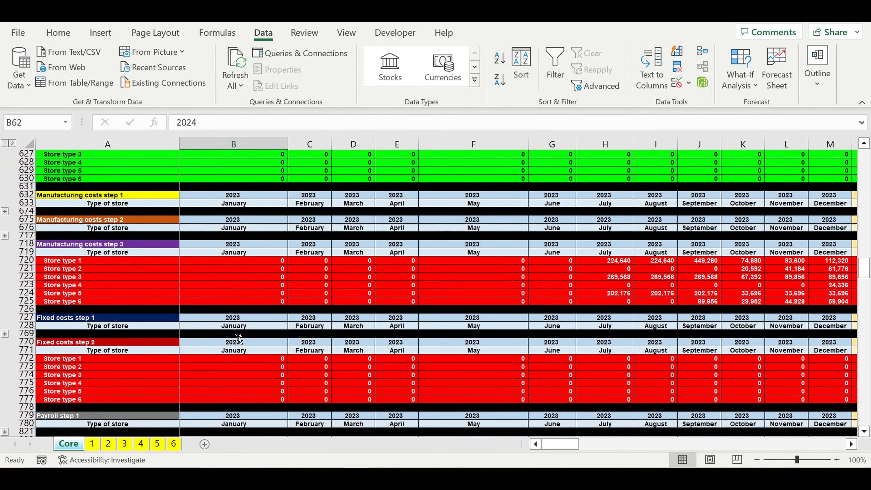
{"action": "scroll", "coordinate": [238, 338], "scroll_direction": "down", "scroll_amount": 5}
{"action": "scroll", "coordinate": [239, 338], "scroll_direction": "down", "scroll_amount": 13}
Examine the loan inputs: amount, term, interest rate, grace periods, year and month, plus the loan timeline.
{"action": "left_click", "coordinate": [256, 289]}
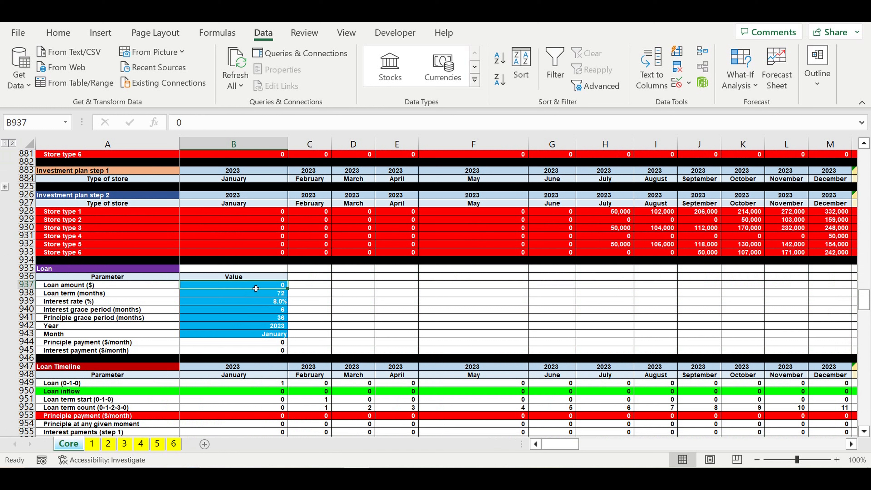
{"action": "left_click", "coordinate": [257, 294]}
{"action": "left_click", "coordinate": [257, 304]}
{"action": "left_click_drag", "start_coordinate": [258, 313], "coordinate": [260, 319]}
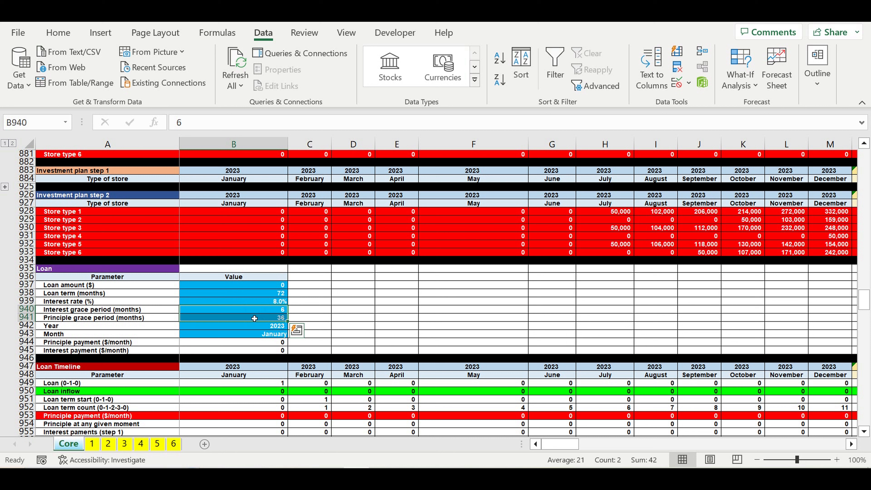
{"action": "left_click", "coordinate": [255, 319]}
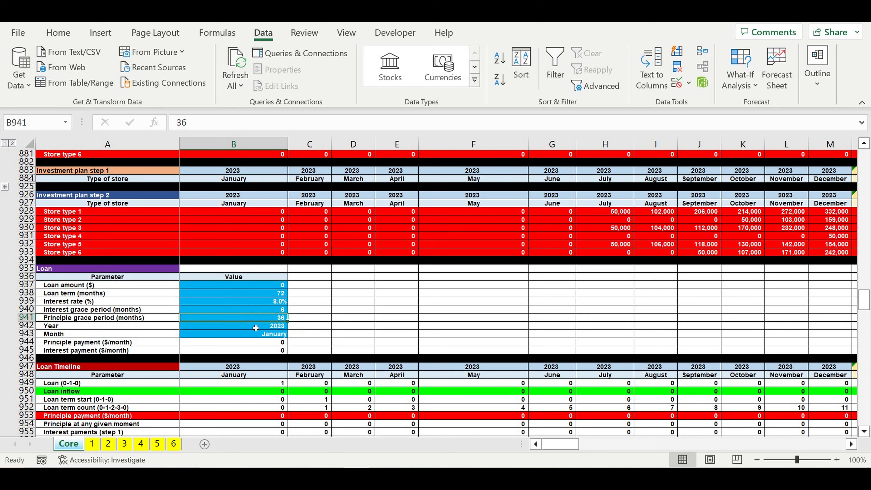
{"action": "left_click", "coordinate": [256, 328]}
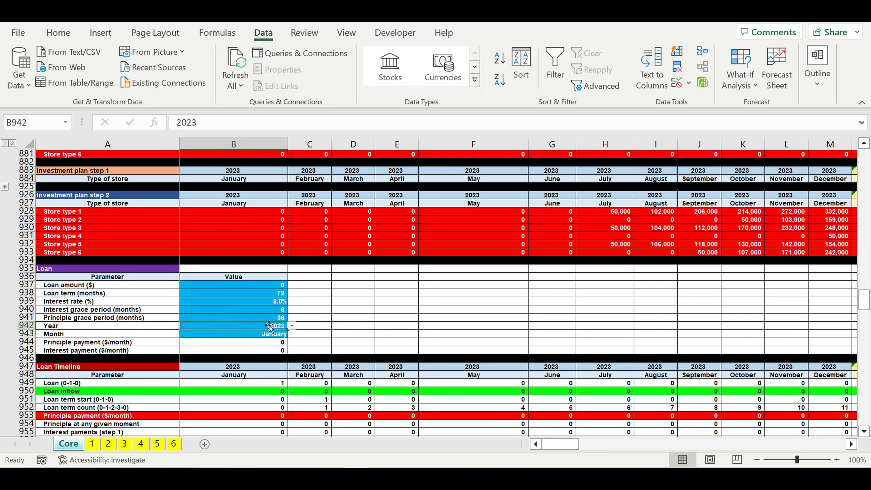
{"action": "left_click", "coordinate": [254, 326]}
{"action": "left_click_drag", "start_coordinate": [255, 339], "coordinate": [258, 340]}
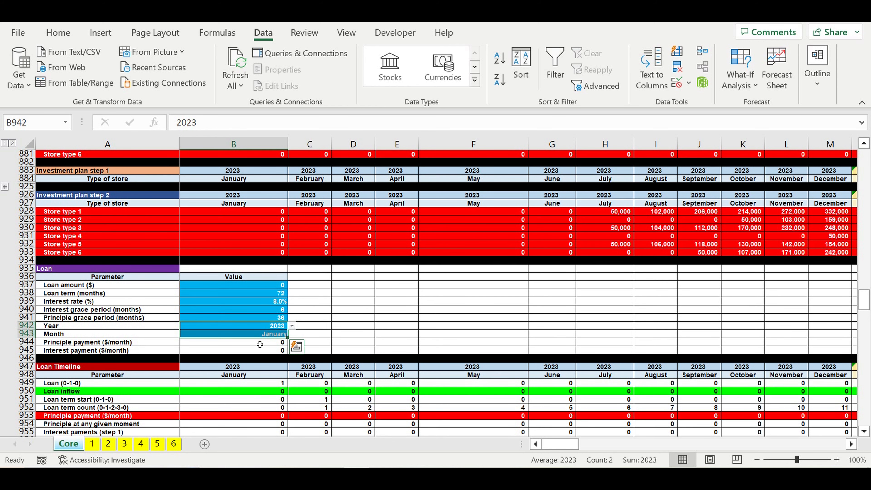
{"action": "left_click", "coordinate": [243, 384]}
Examine the management company variants, the number of stores in chain, the manual year and month, and the variant select.
{"action": "scroll", "coordinate": [243, 384], "scroll_direction": "down", "scroll_amount": 4}
{"action": "scroll", "coordinate": [243, 384], "scroll_direction": "down", "scroll_amount": 4}
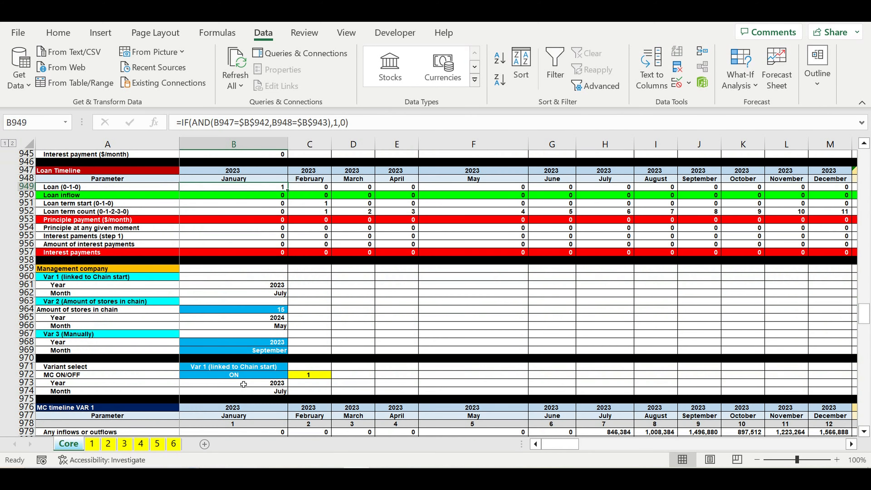
{"action": "scroll", "coordinate": [243, 384], "scroll_direction": "down", "scroll_amount": 1}
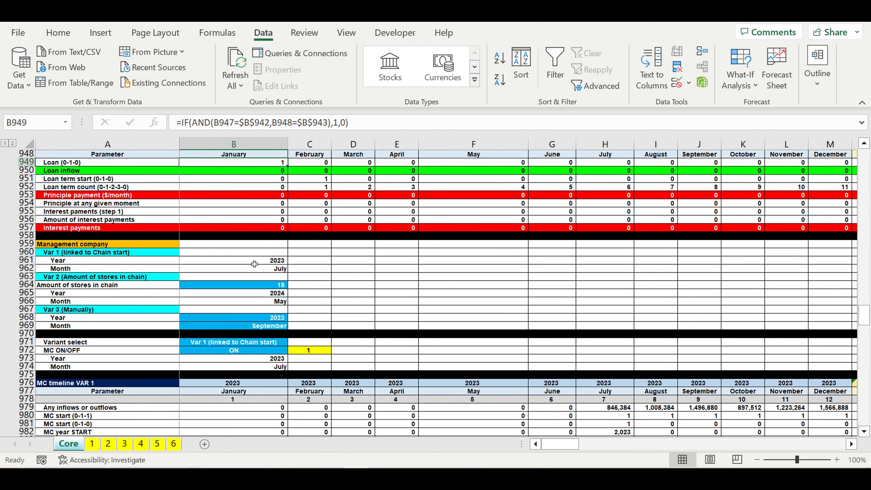
{"action": "left_click_drag", "start_coordinate": [254, 264], "coordinate": [254, 271]}
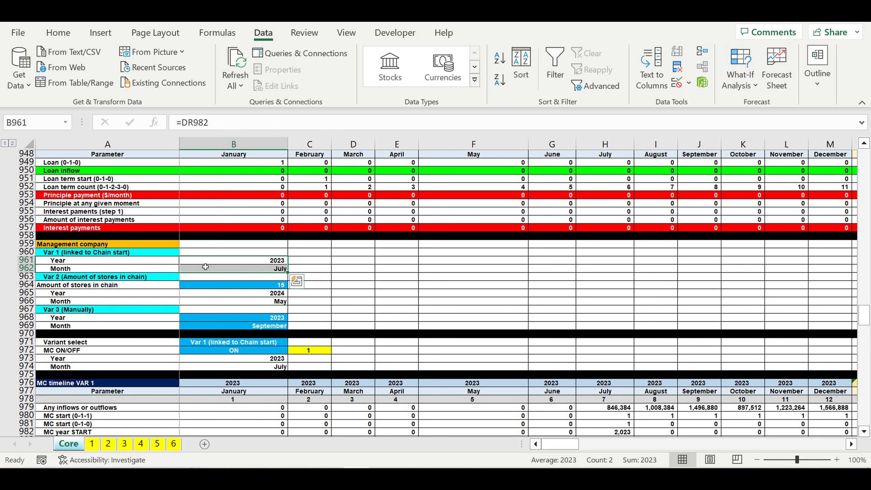
{"action": "left_click_drag", "start_coordinate": [208, 264], "coordinate": [208, 269]}
{"action": "left_click_drag", "start_coordinate": [264, 294], "coordinate": [261, 301]}
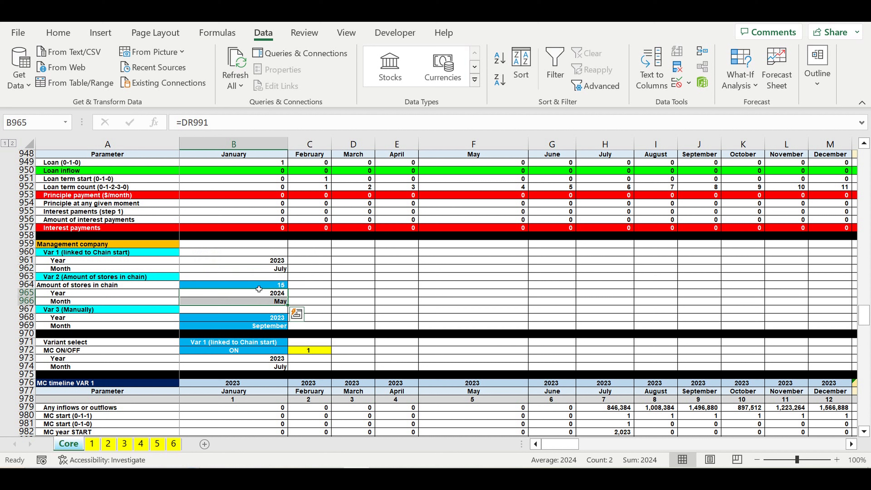
{"action": "left_click", "coordinate": [259, 289]}
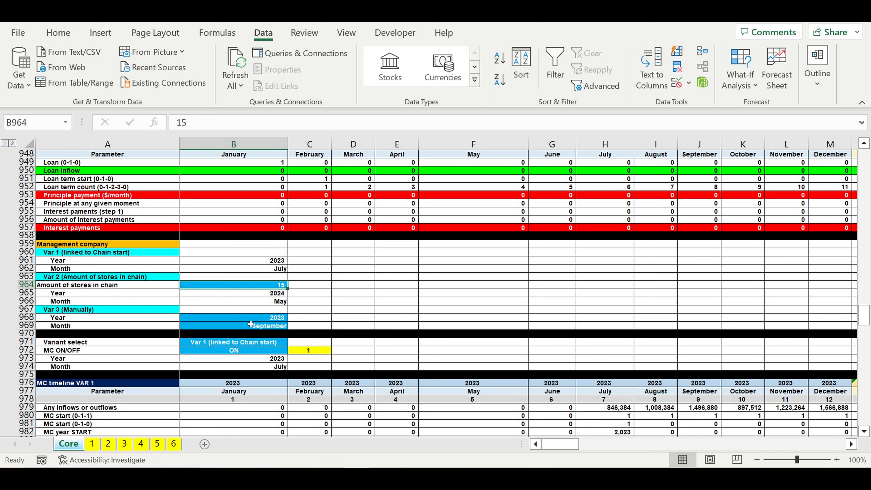
{"action": "left_click_drag", "start_coordinate": [248, 318], "coordinate": [248, 327]}
{"action": "scroll", "coordinate": [356, 304], "scroll_direction": "down", "scroll_amount": 2}
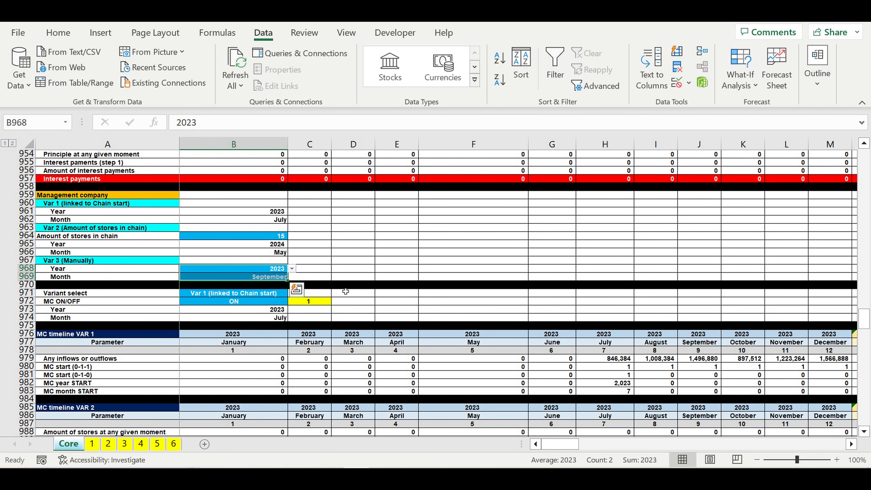
{"action": "left_click", "coordinate": [282, 271]}
{"action": "left_click_drag", "start_coordinate": [263, 271], "coordinate": [263, 279]}
{"action": "left_click", "coordinate": [269, 293]}
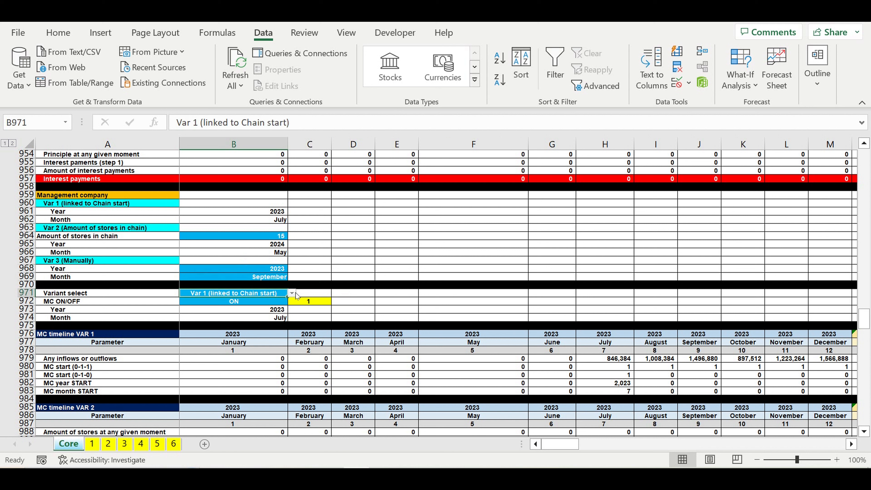
Examine the options of the management company variant select and MC ON/OFF dropdowns.
{"action": "left_click", "coordinate": [293, 294]}
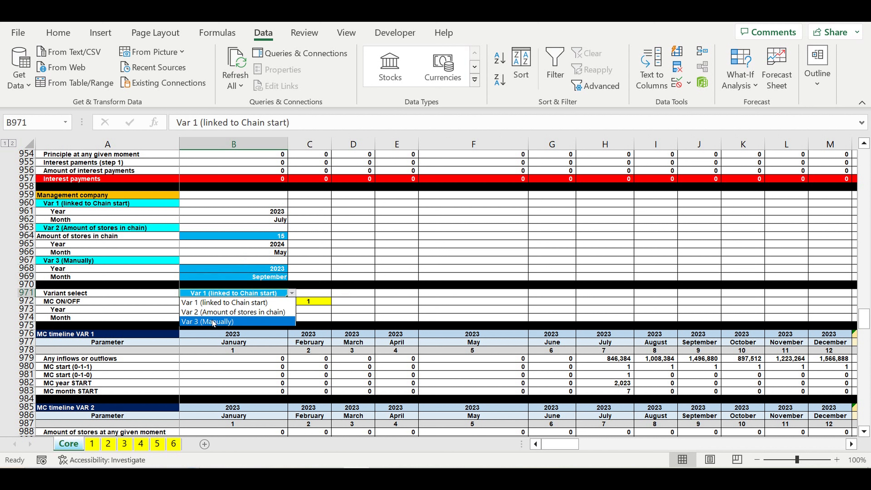
{"action": "key", "text": "Escape"}
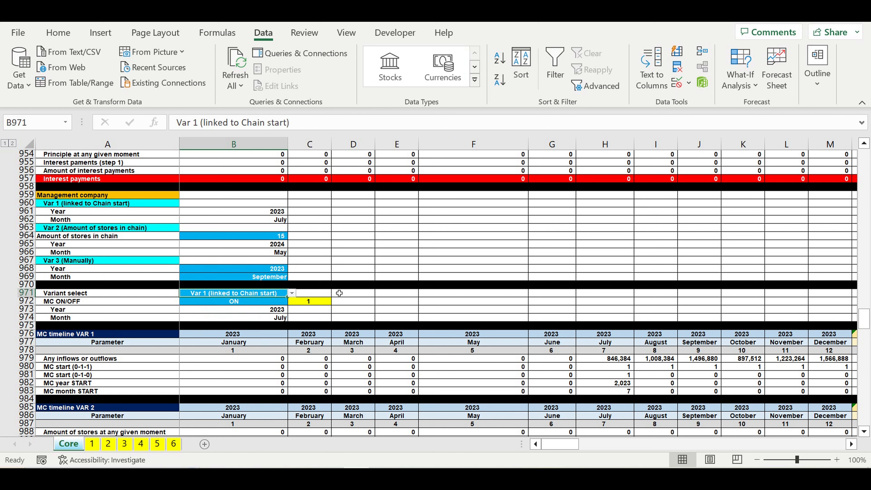
{"action": "left_click", "coordinate": [271, 303]}
{"action": "left_click", "coordinate": [292, 302]}
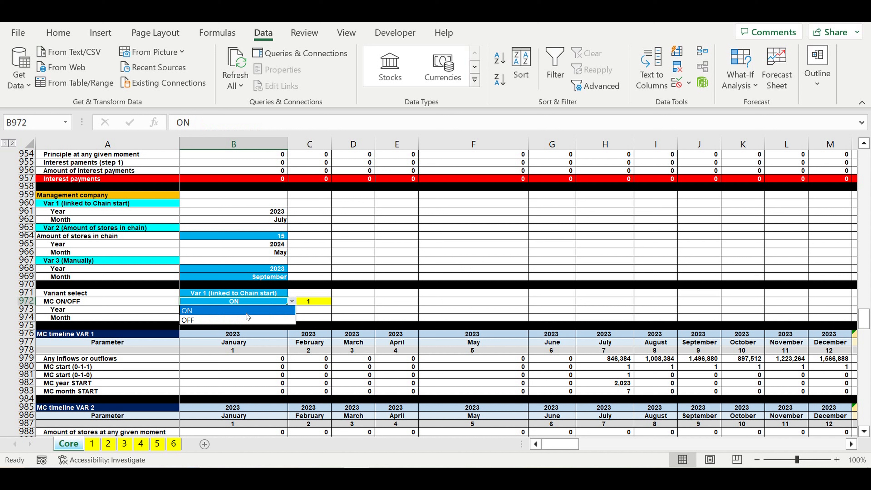
{"action": "key", "text": "Escape"}
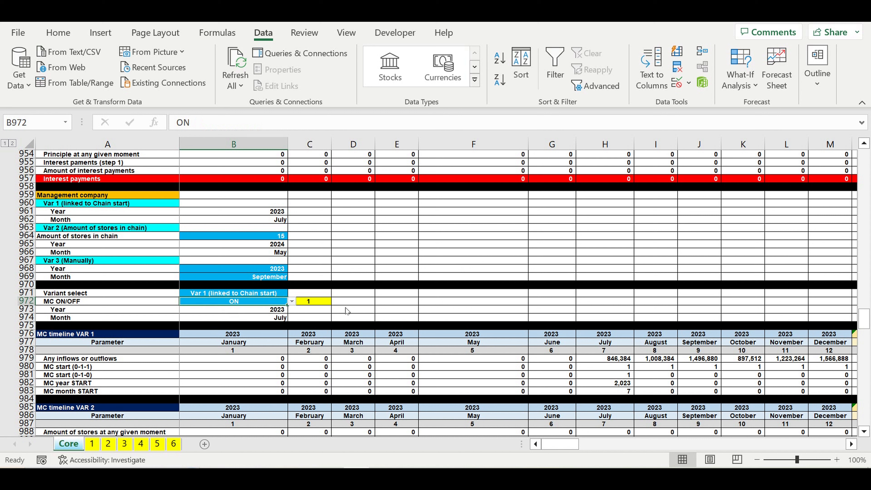
{"action": "left_click", "coordinate": [349, 311]}
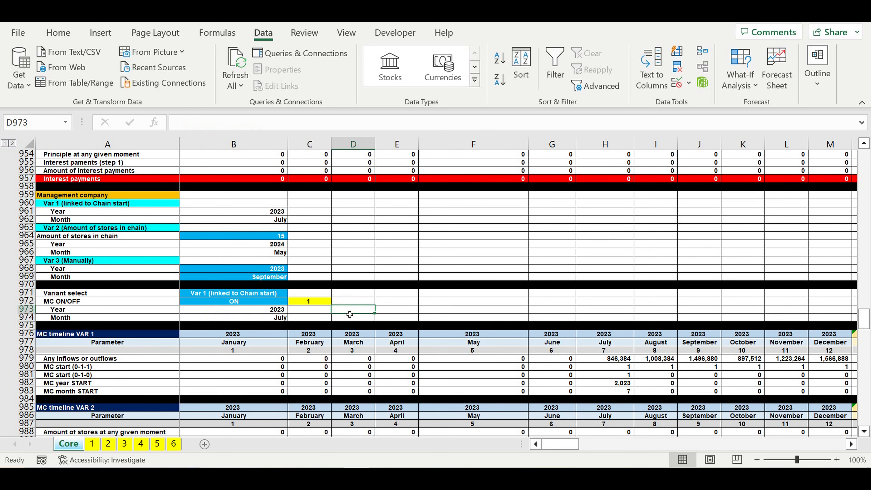
Examine the management company fixed costs, payroll and investment plan tables.
{"action": "scroll", "coordinate": [350, 311], "scroll_direction": "down", "scroll_amount": 4}
{"action": "scroll", "coordinate": [349, 314], "scroll_direction": "down", "scroll_amount": 10}
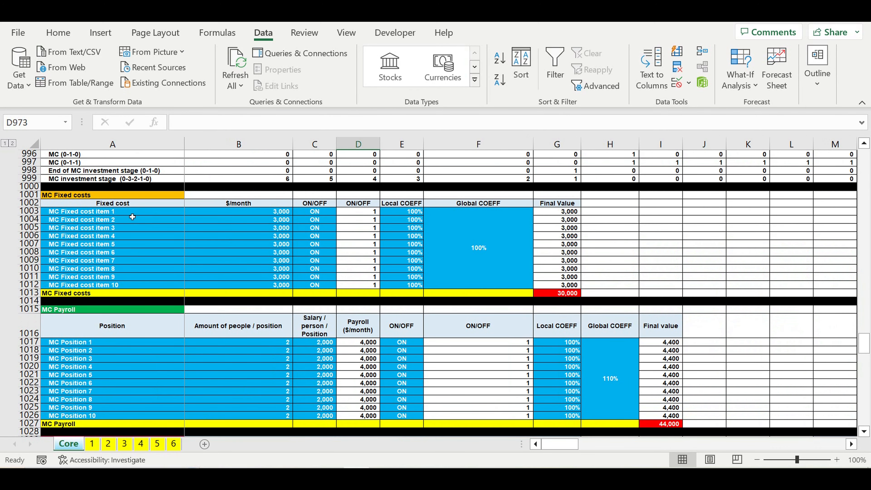
{"action": "left_click_drag", "start_coordinate": [81, 215], "coordinate": [548, 301]}
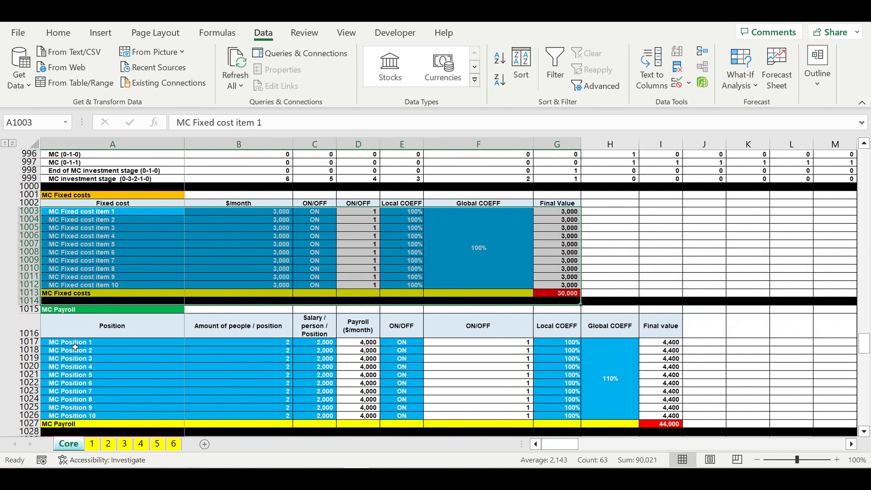
{"action": "left_click_drag", "start_coordinate": [71, 342], "coordinate": [449, 400]}
{"action": "scroll", "coordinate": [438, 395], "scroll_direction": "down", "scroll_amount": 3}
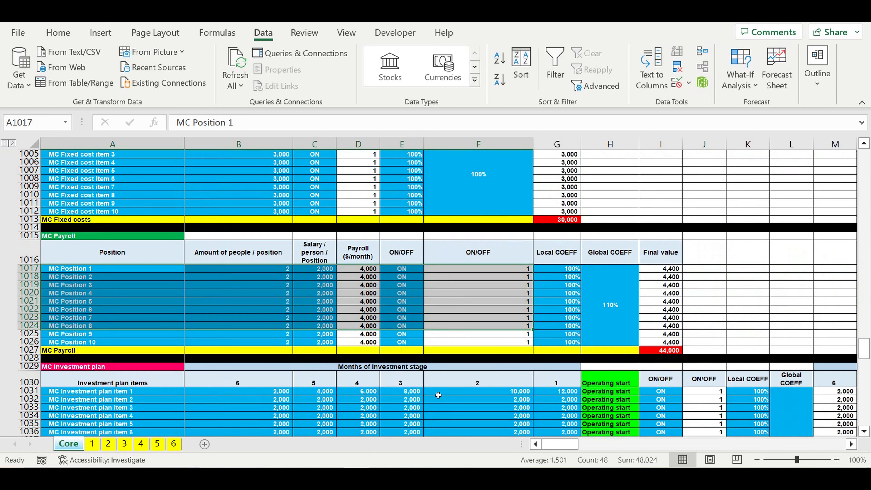
{"action": "scroll", "coordinate": [438, 395], "scroll_direction": "down", "scroll_amount": 4}
{"action": "left_click_drag", "start_coordinate": [82, 268], "coordinate": [558, 400]}
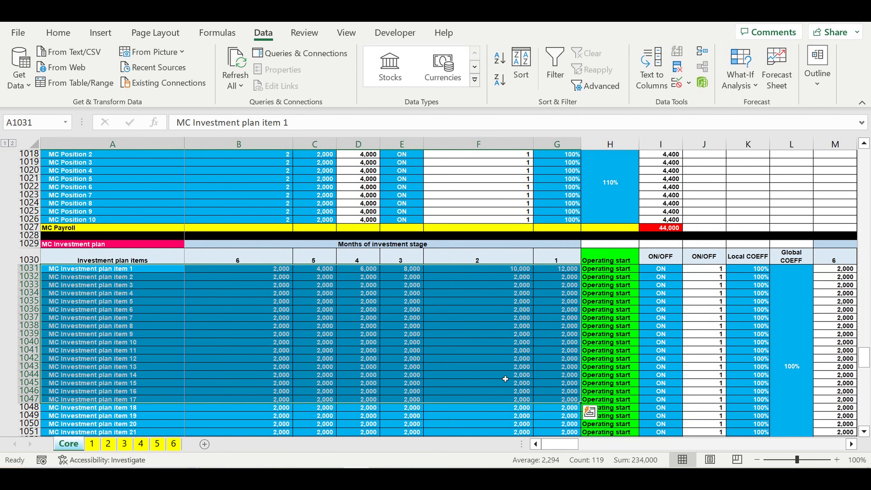
Examine the MC asset tax, the revenue, payroll and profit tax rates, and the cash flow statement.
{"action": "scroll", "coordinate": [505, 379], "scroll_direction": "down", "scroll_amount": 10}
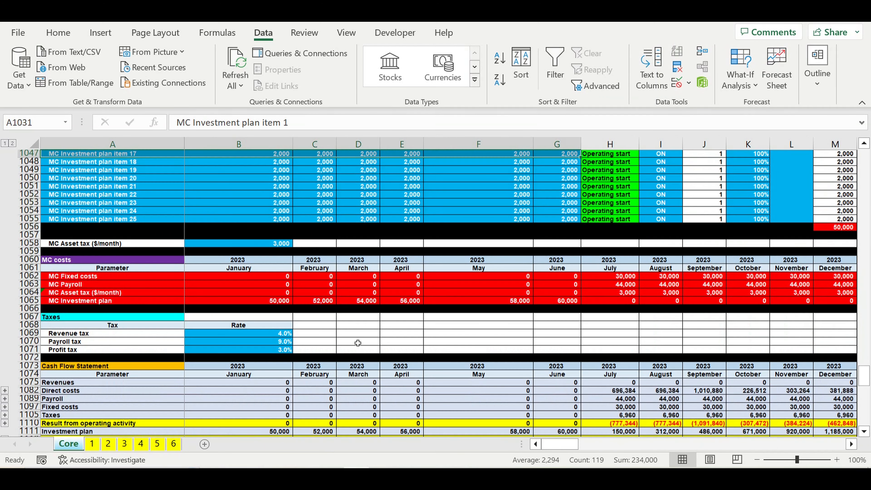
{"action": "scroll", "coordinate": [358, 343], "scroll_direction": "down", "scroll_amount": 1}
{"action": "left_click", "coordinate": [246, 220]}
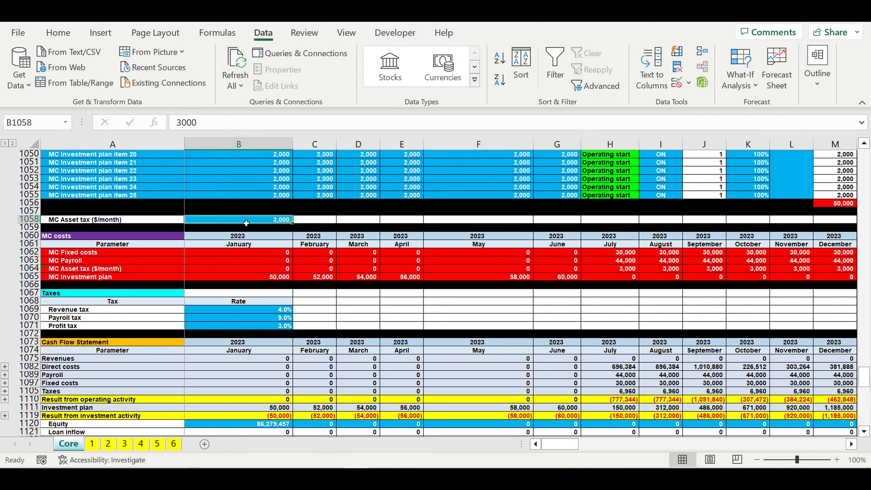
{"action": "left_click_drag", "start_coordinate": [268, 315], "coordinate": [268, 328]}
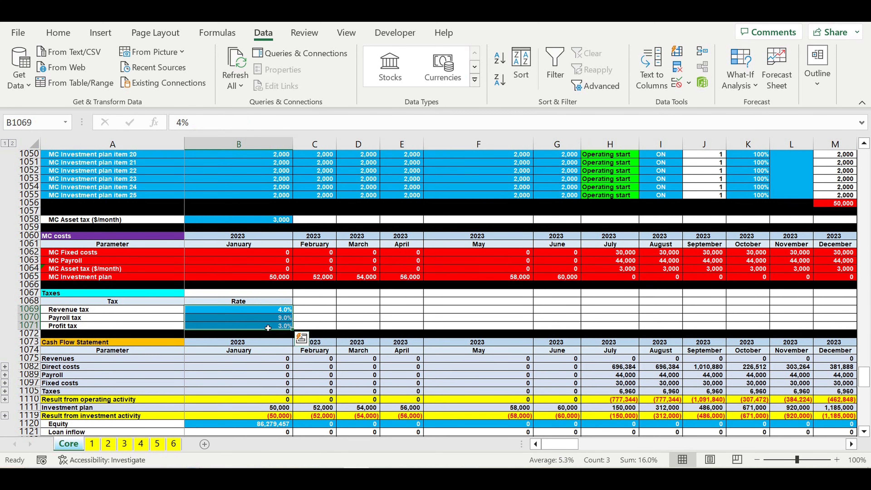
{"action": "scroll", "coordinate": [268, 328], "scroll_direction": "down", "scroll_amount": 4}
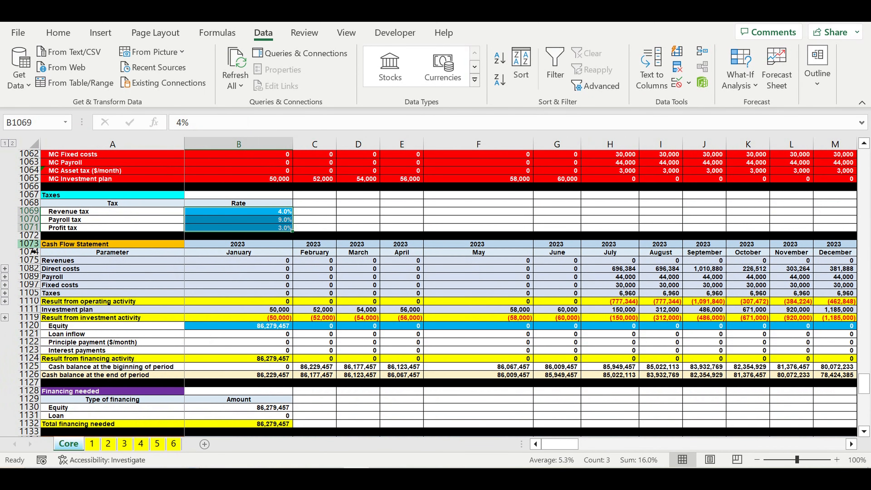
{"action": "left_click_drag", "start_coordinate": [33, 252], "coordinate": [11, 387]}
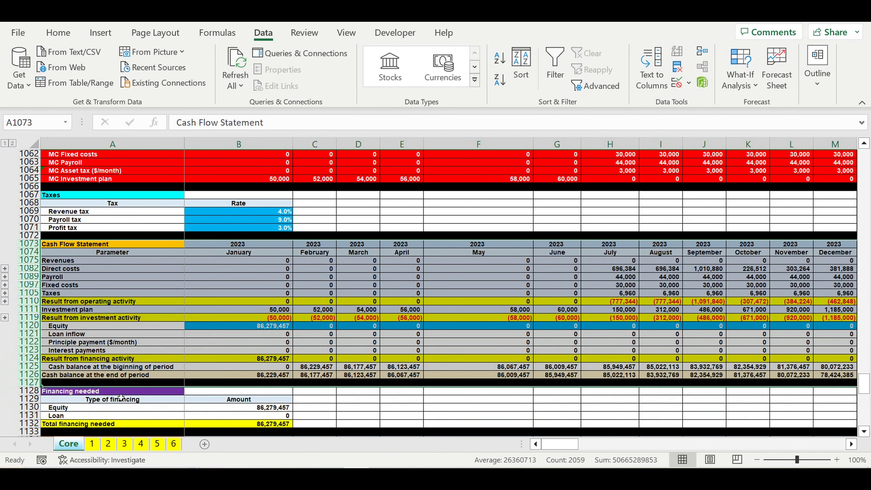
Examine the financing needed, discount rates, discounting and payback periods tables.
{"action": "scroll", "coordinate": [261, 371], "scroll_direction": "down", "scroll_amount": 4}
{"action": "left_click", "coordinate": [263, 367]}
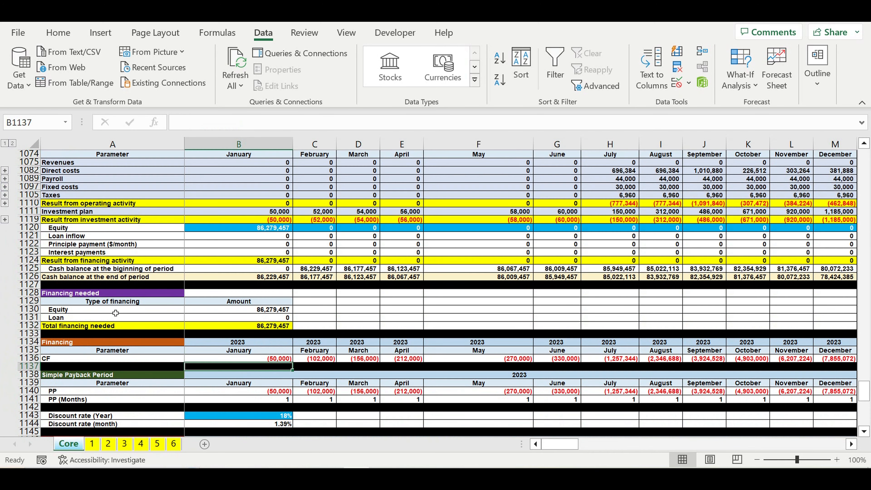
{"action": "left_click_drag", "start_coordinate": [29, 292], "coordinate": [25, 338]}
{"action": "scroll", "coordinate": [273, 372], "scroll_direction": "down", "scroll_amount": 3}
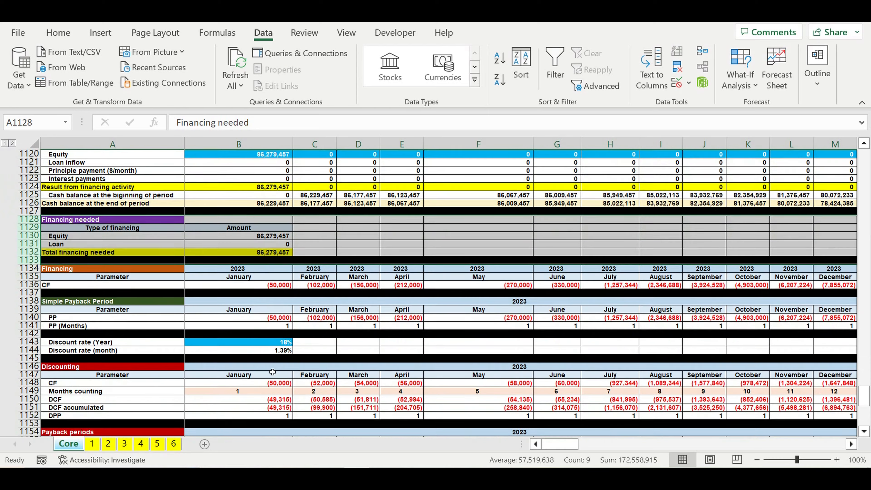
{"action": "left_click", "coordinate": [273, 366]}
{"action": "left_click", "coordinate": [273, 343]}
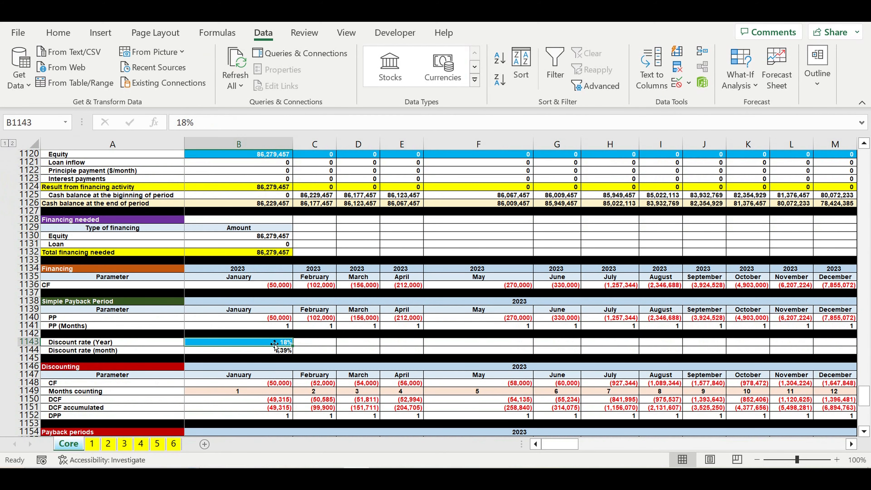
{"action": "scroll", "coordinate": [356, 361], "scroll_direction": "down", "scroll_amount": 5}
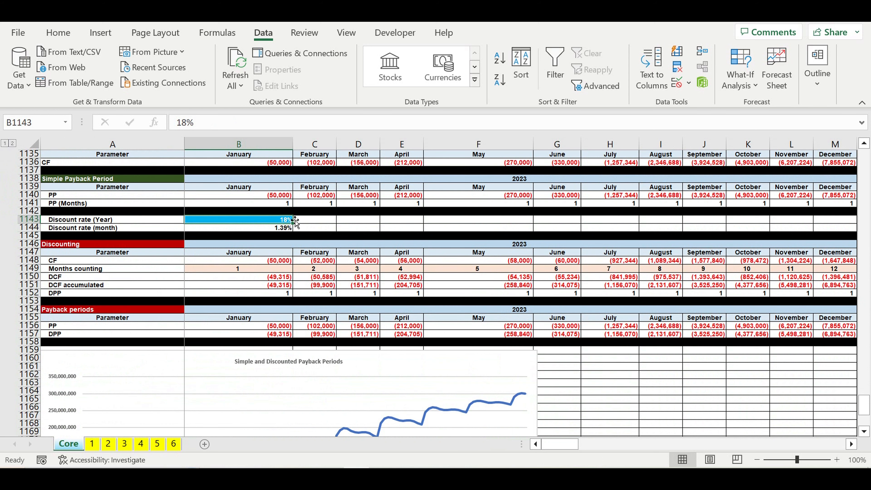
{"action": "left_click", "coordinate": [273, 196]}
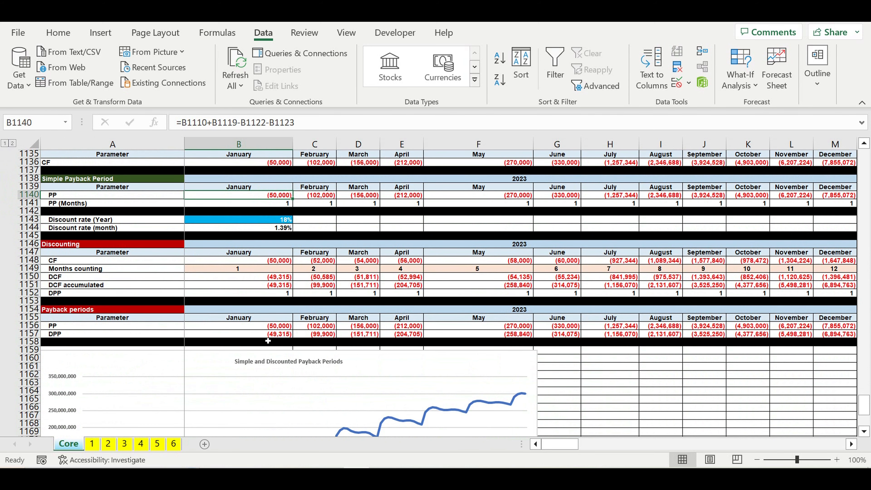
{"action": "left_click", "coordinate": [270, 334]}
{"action": "scroll", "coordinate": [297, 357], "scroll_direction": "down", "scroll_amount": 3}
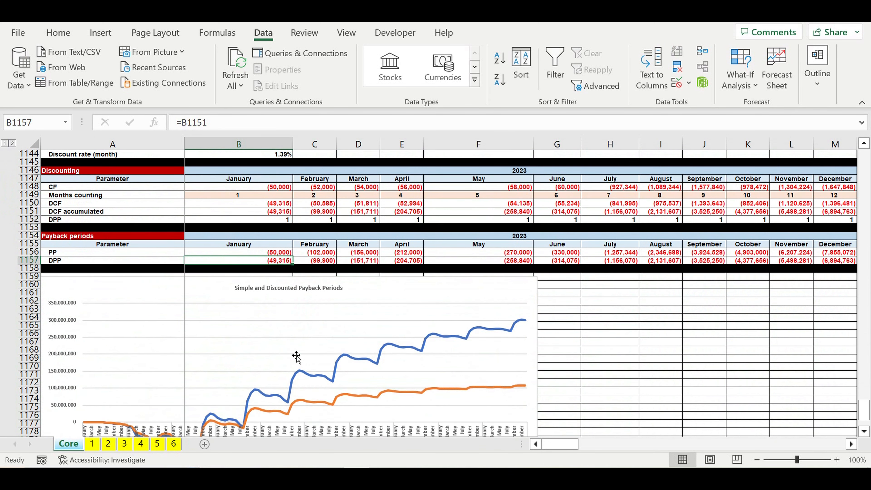
{"action": "scroll", "coordinate": [296, 357], "scroll_direction": "down", "scroll_amount": 1}
Temporarily set the investment plan coefficient to 400% and then restore it to 100%.
{"action": "left_click", "coordinate": [360, 265]}
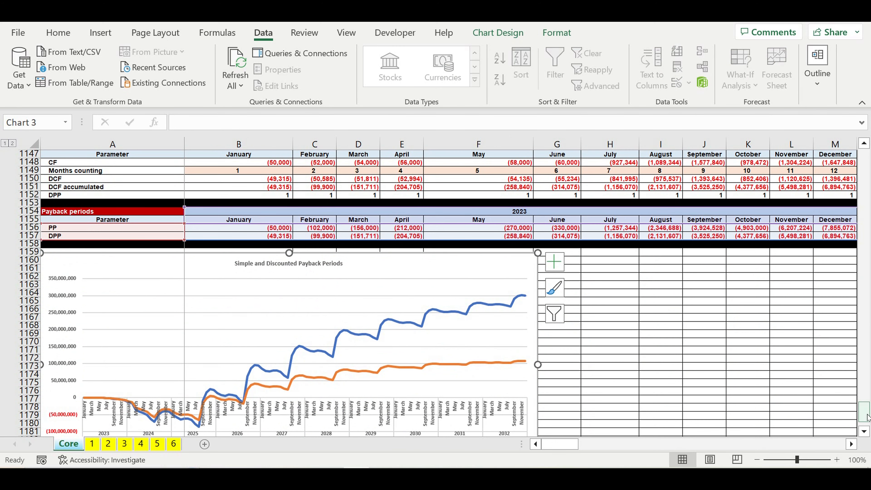
{"action": "left_click_drag", "start_coordinate": [867, 417], "coordinate": [865, 155]}
{"action": "left_click", "coordinate": [443, 180]}
{"action": "left_click", "coordinate": [270, 320]}
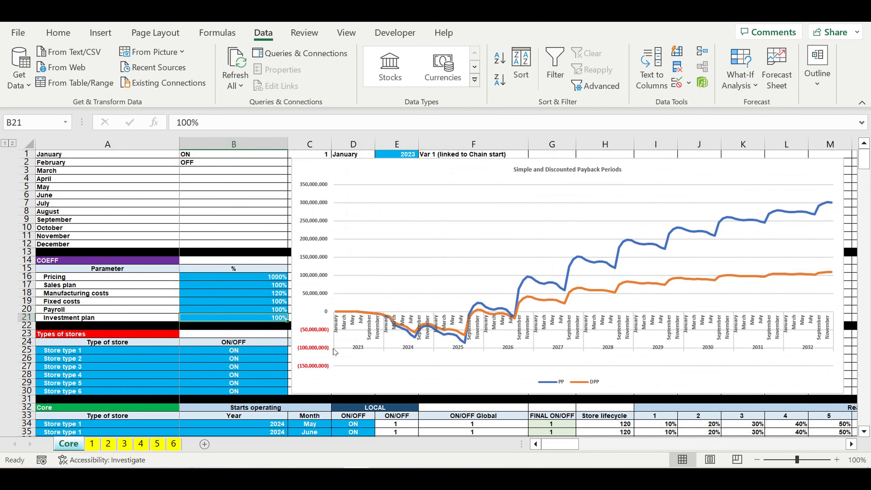
{"action": "type", "text": "400"}
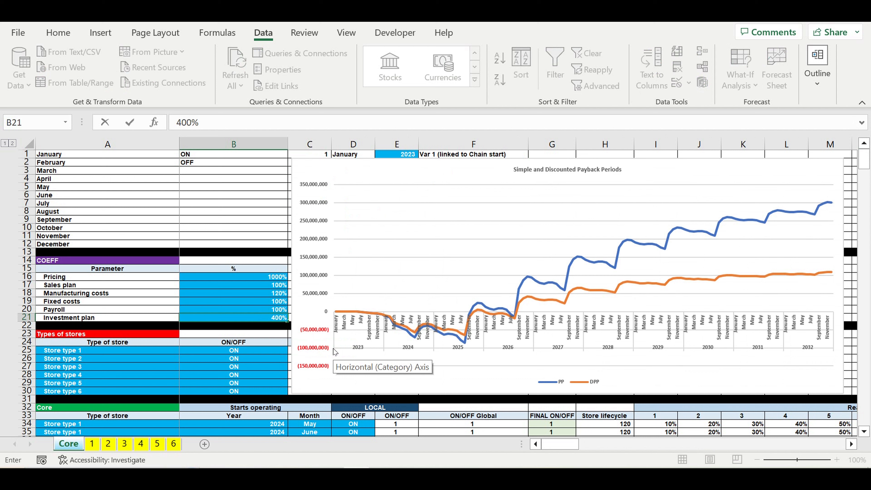
{"action": "key", "text": "Return"}
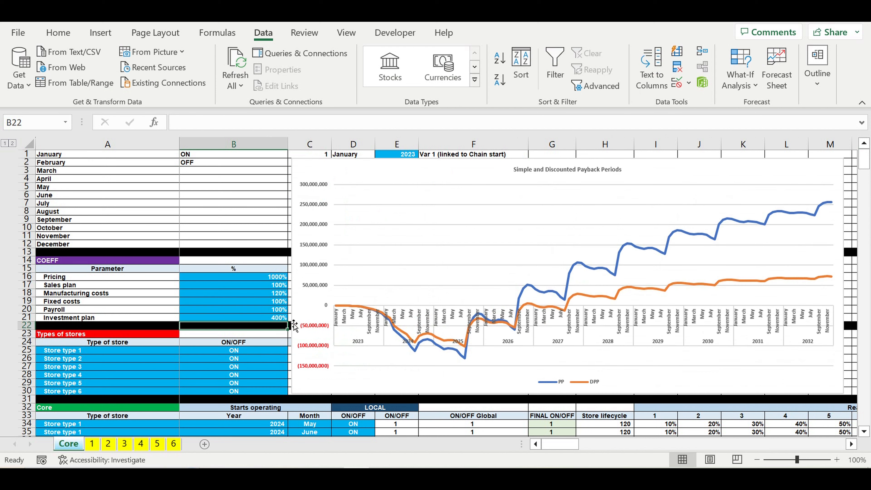
{"action": "left_click", "coordinate": [278, 320]}
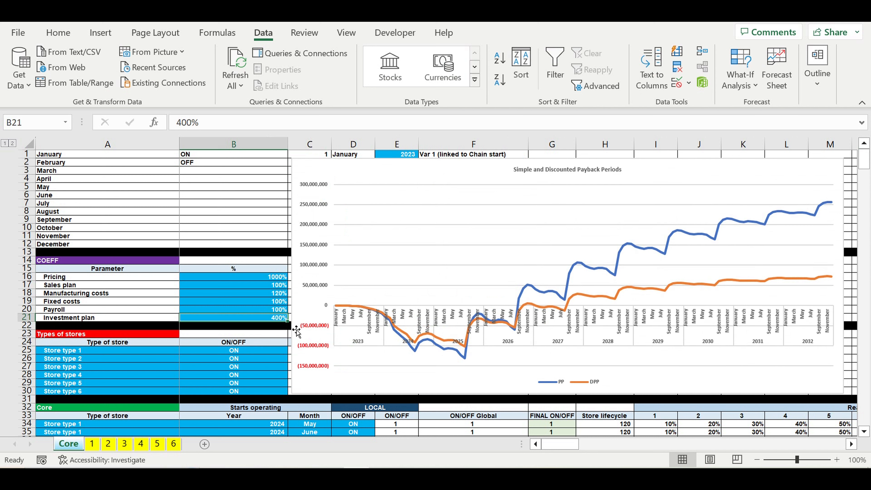
{"action": "type", "text": "100"}
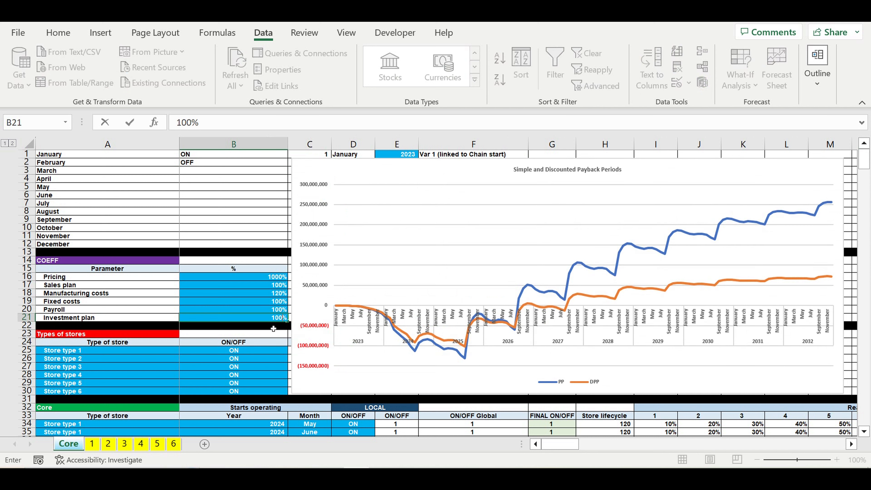
{"action": "key", "text": "Return"}
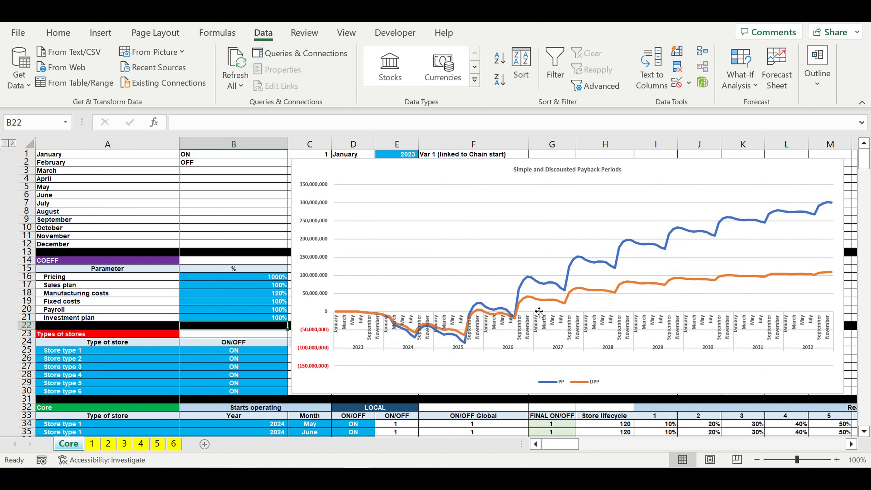
Review the simple and discounted payback periods chart.
{"action": "left_click", "coordinate": [203, 358]}
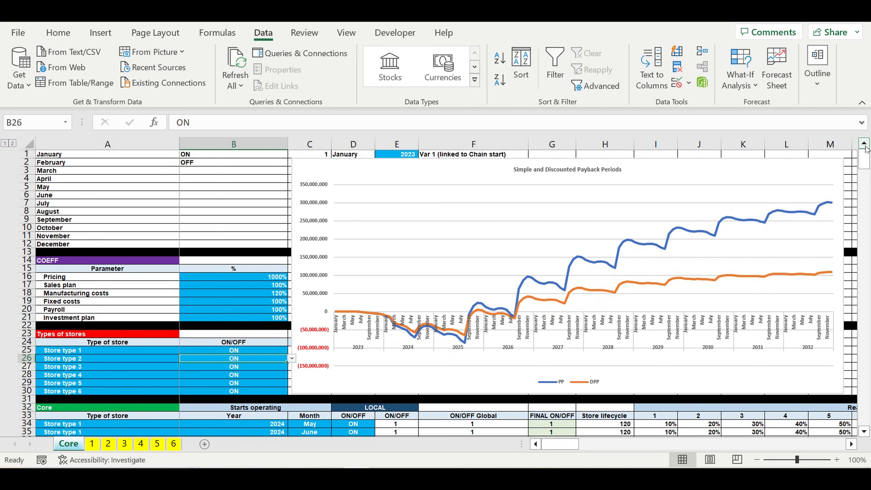
{"action": "left_click_drag", "start_coordinate": [865, 156], "coordinate": [862, 432]}
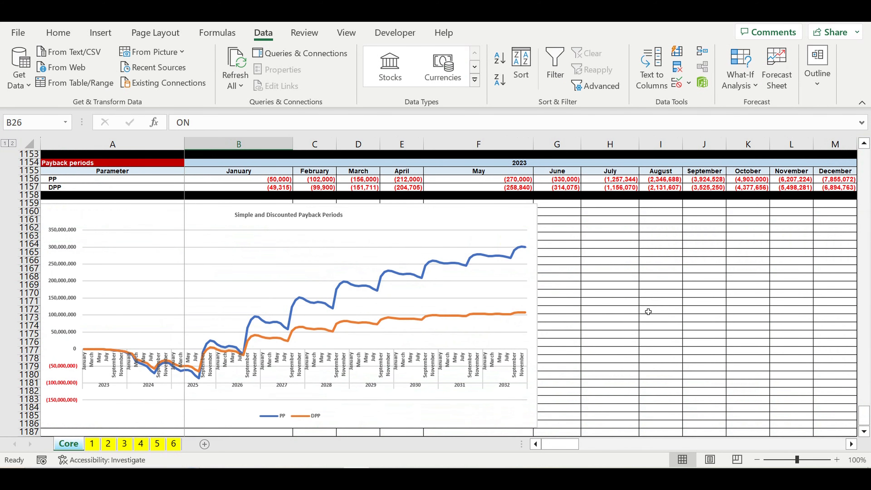
{"action": "left_click", "coordinate": [652, 287]}
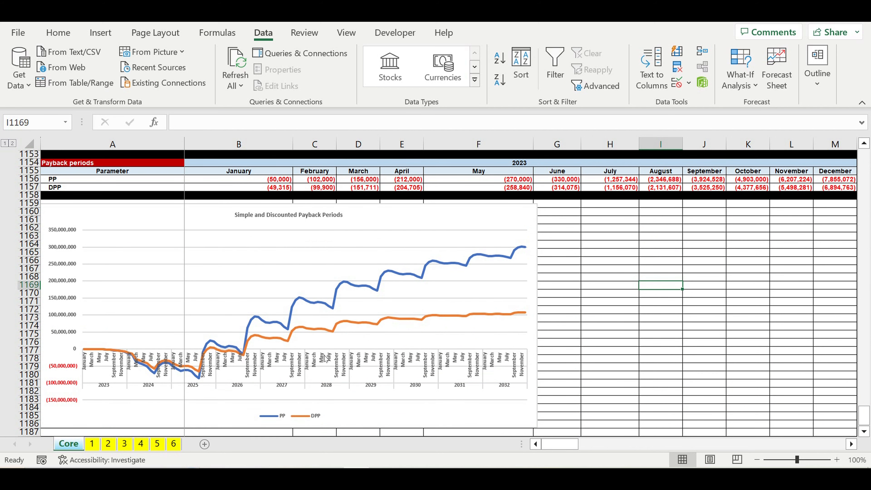
Add a new worksheet and rename it IRR.
{"action": "left_click", "coordinate": [205, 445]}
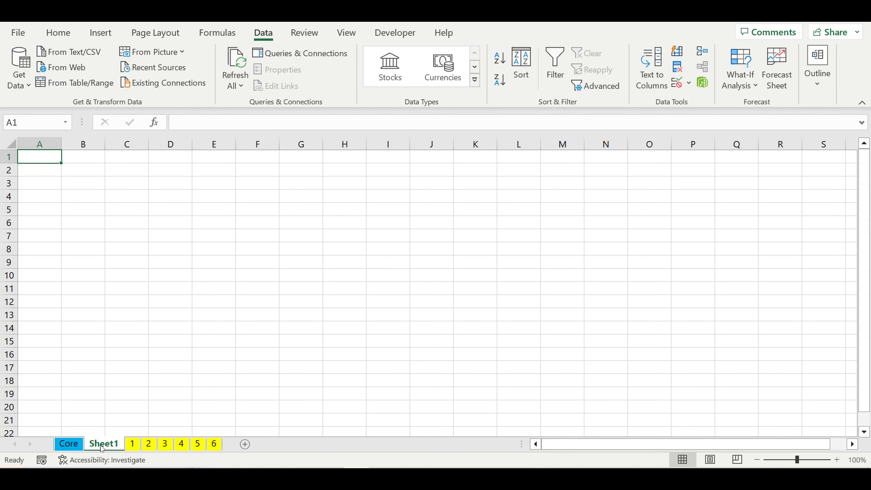
{"action": "left_click_drag", "start_coordinate": [102, 448], "coordinate": [230, 449]}
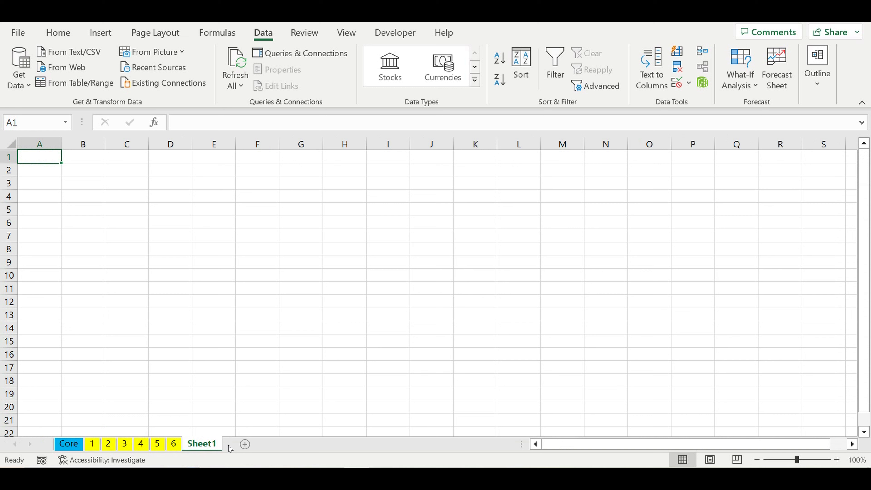
{"action": "double_click", "coordinate": [214, 446]}
{"action": "type", "text": "IRR"}
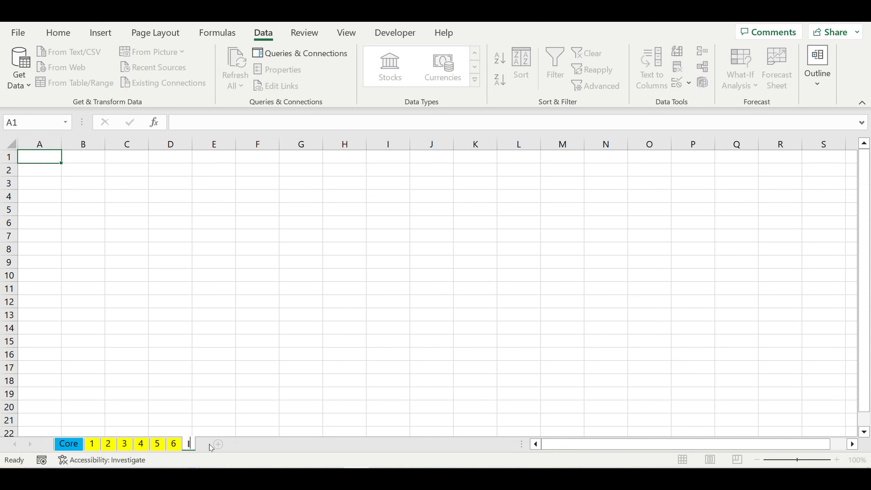
Select the whole IRR sheet and set its font to size 7 bold.
{"action": "left_click", "coordinate": [25, 248]}
{"action": "left_click", "coordinate": [11, 145]}
{"action": "left_click", "coordinate": [59, 33]}
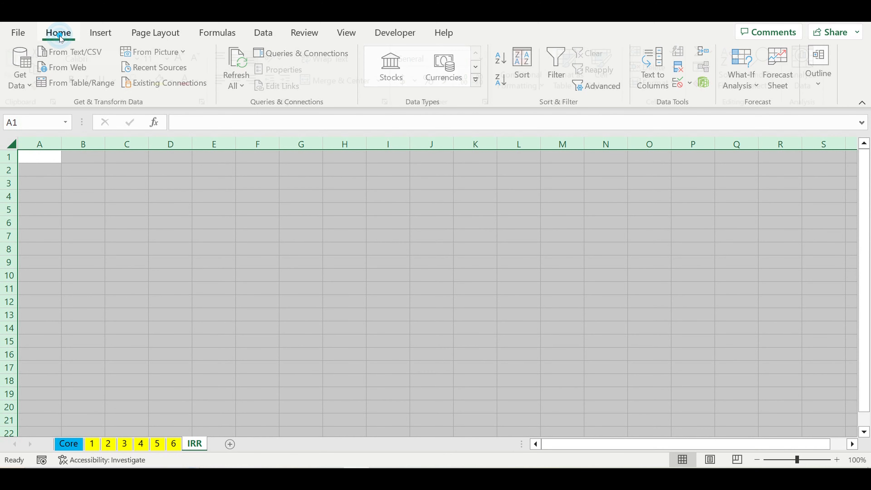
{"action": "left_click", "coordinate": [164, 58]}
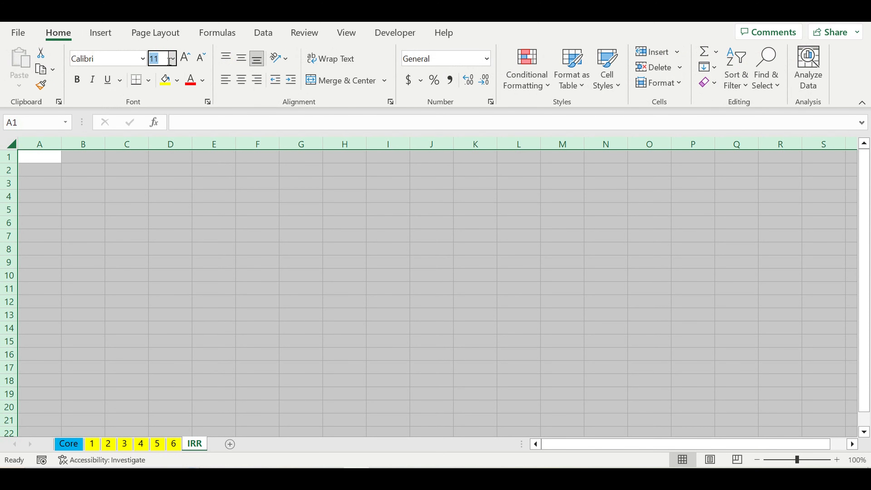
{"action": "type", "text": "7"}
{"action": "left_click", "coordinate": [79, 83]}
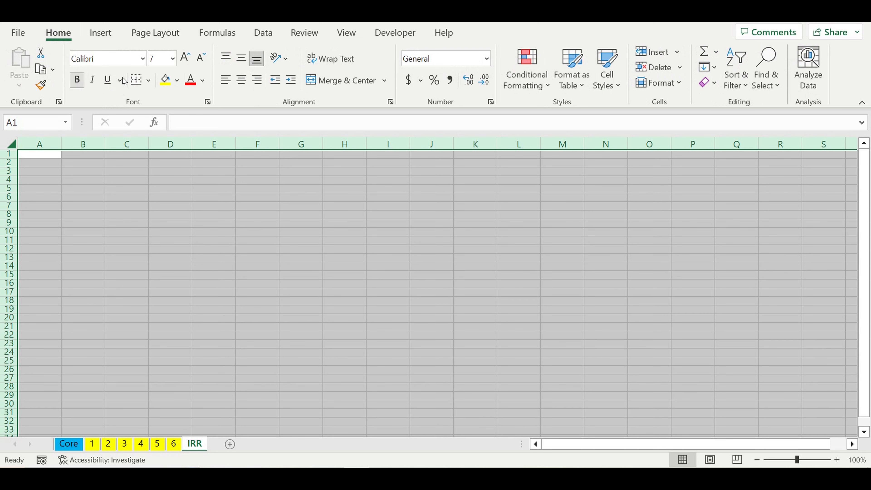
Set the whole IRR sheet's font to Arial and apply all borders to every cell.
{"action": "left_click", "coordinate": [143, 58]}
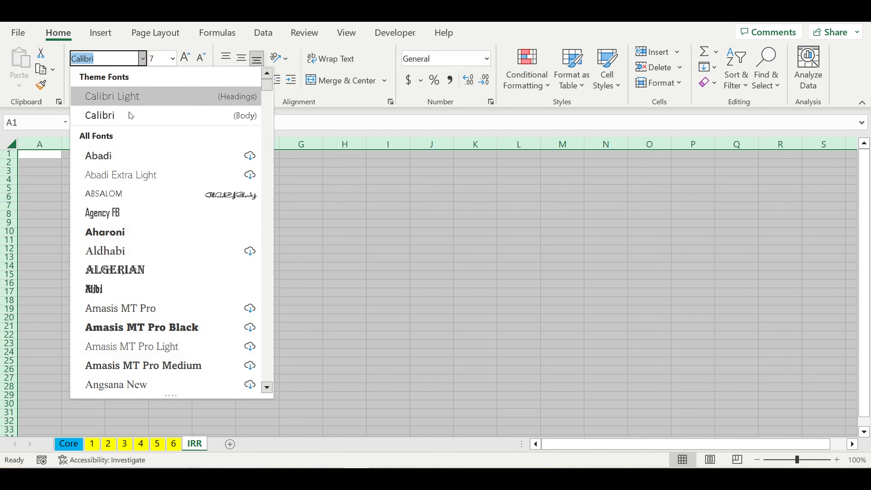
{"action": "type", "text": "Arial"}
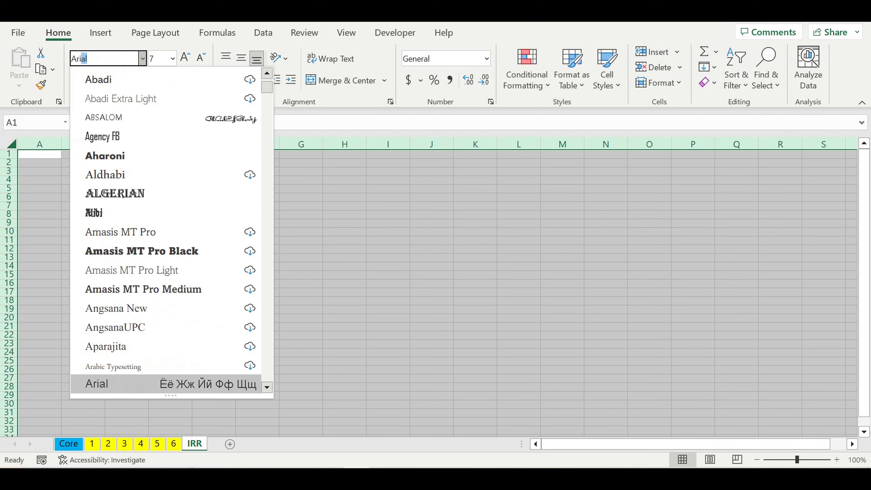
{"action": "key", "text": "Return"}
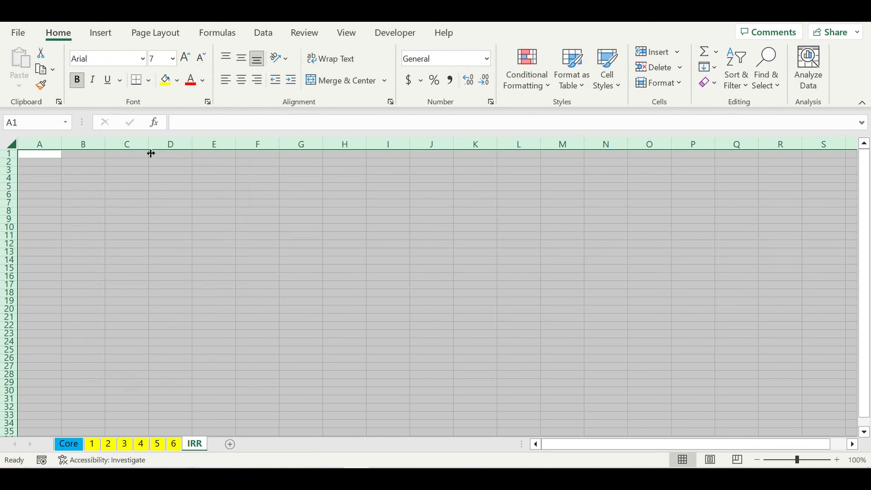
{"action": "left_click", "coordinate": [150, 81]}
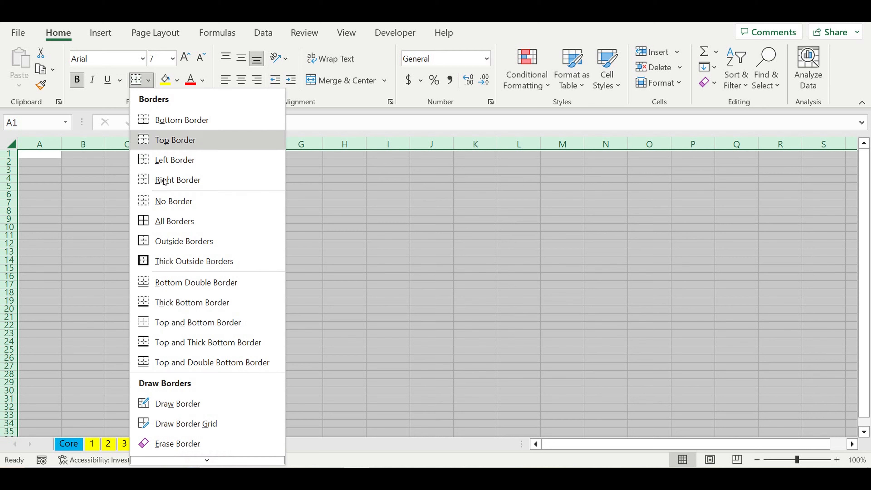
{"action": "left_click", "coordinate": [164, 219]}
Format all cells as Number with 0 decimal places, a 1000 separator and red bracketed negatives.
{"action": "right_click", "coordinate": [131, 187]}
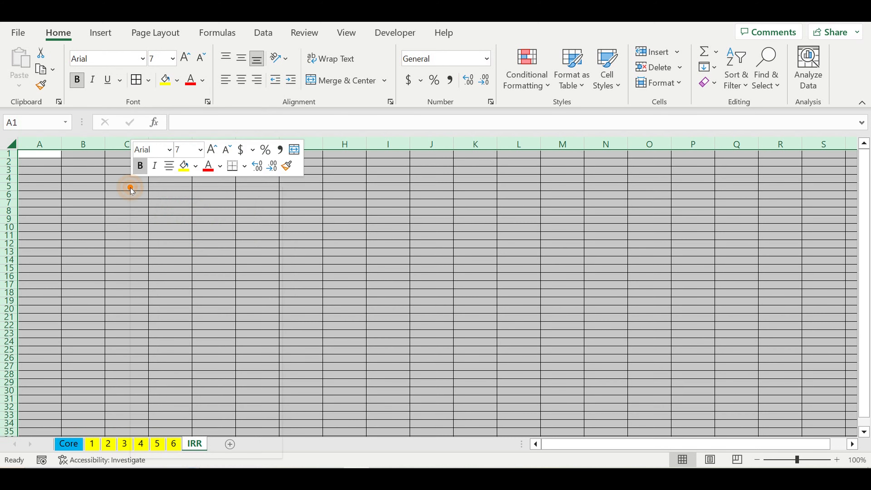
{"action": "left_click", "coordinate": [178, 387]}
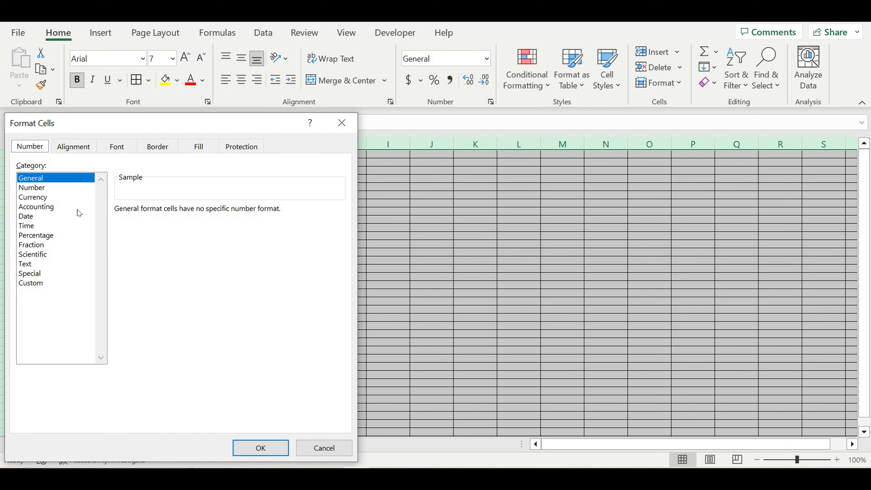
{"action": "left_click", "coordinate": [38, 188]}
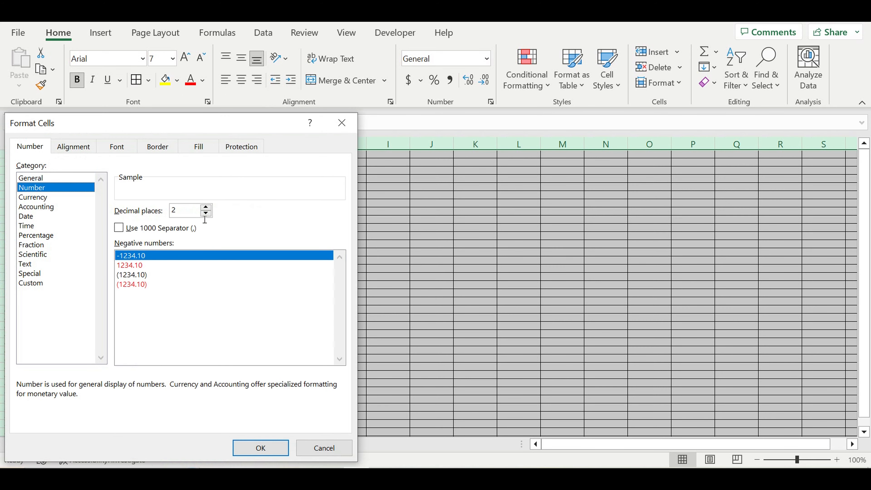
{"action": "left_click", "coordinate": [206, 213]}
{"action": "left_click", "coordinate": [206, 213]}
{"action": "left_click", "coordinate": [135, 227]}
{"action": "left_click", "coordinate": [127, 285]}
{"action": "left_click", "coordinate": [270, 450]}
Widen column A on the IRR sheet.
{"action": "left_click", "coordinate": [251, 304]}
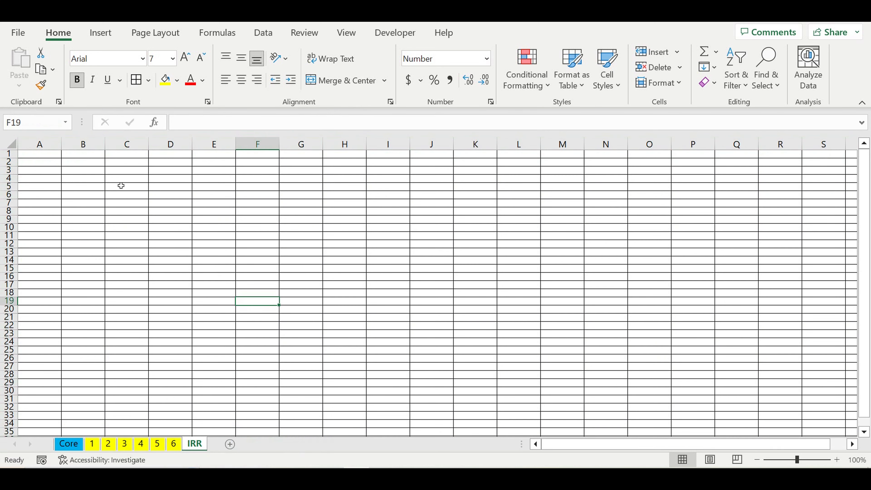
{"action": "left_click_drag", "start_coordinate": [62, 145], "coordinate": [96, 156]}
{"action": "left_click", "coordinate": [266, 229]}
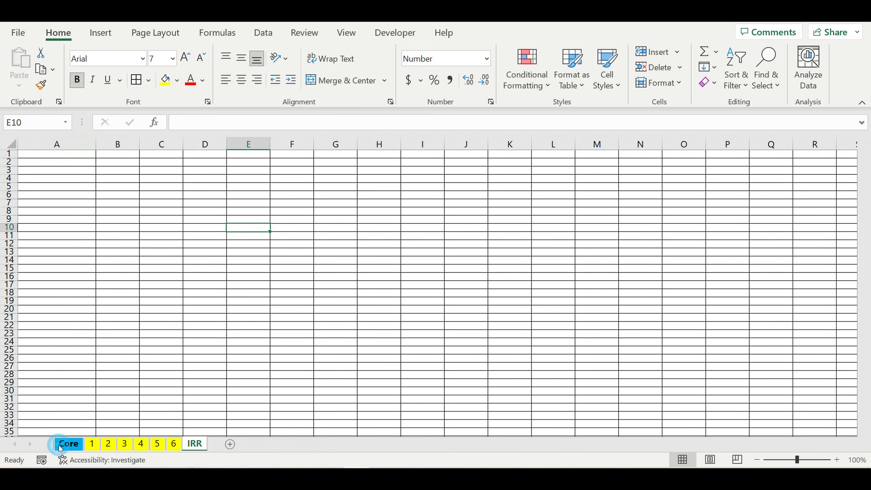
Copy the Discount rate (Year) label and 18% value from the Core sheet into cell A1 of the IRR sheet.
{"action": "left_click", "coordinate": [68, 443]}
{"action": "scroll", "coordinate": [235, 286], "scroll_direction": "up", "scroll_amount": 8}
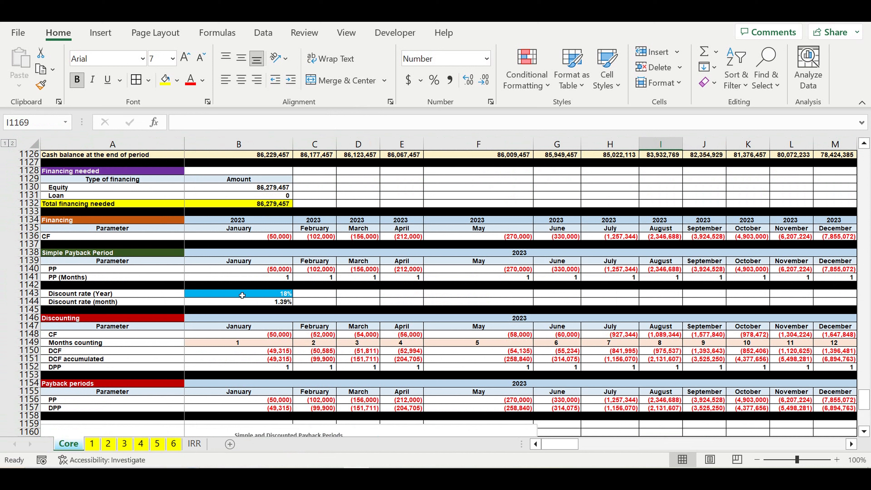
{"action": "left_click", "coordinate": [247, 311]}
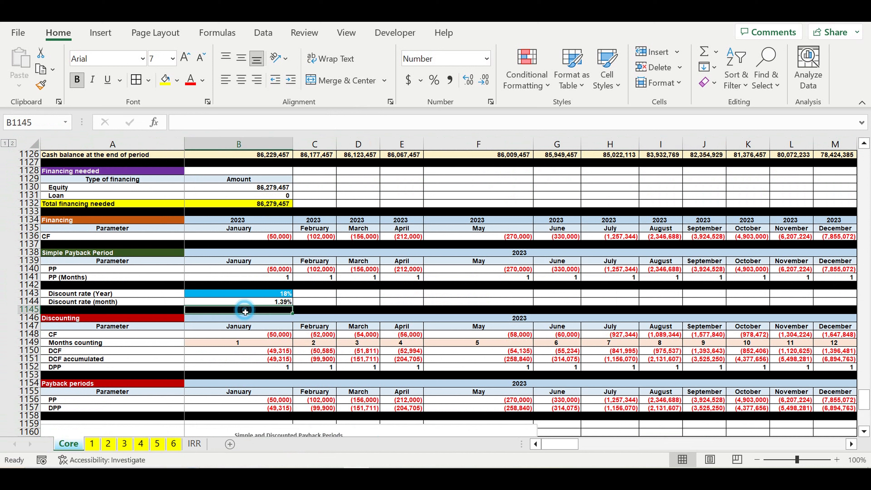
{"action": "left_click_drag", "start_coordinate": [177, 297], "coordinate": [195, 296]}
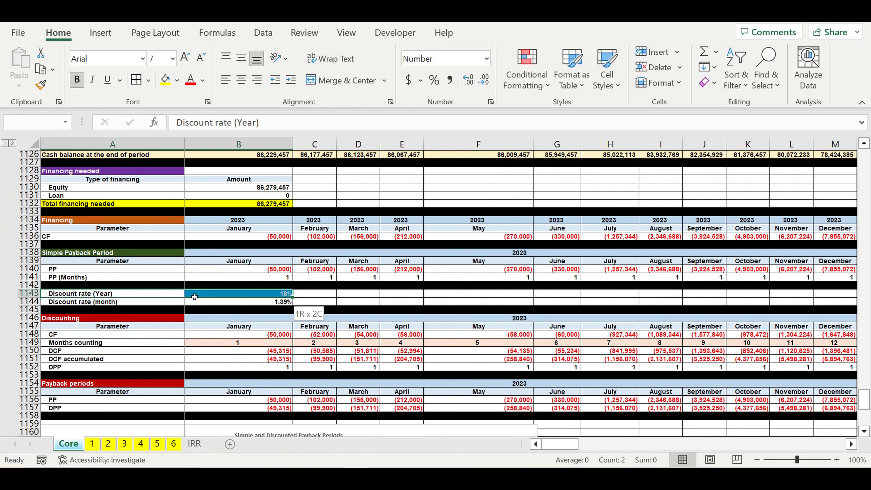
{"action": "key", "text": "ctrl+c"}
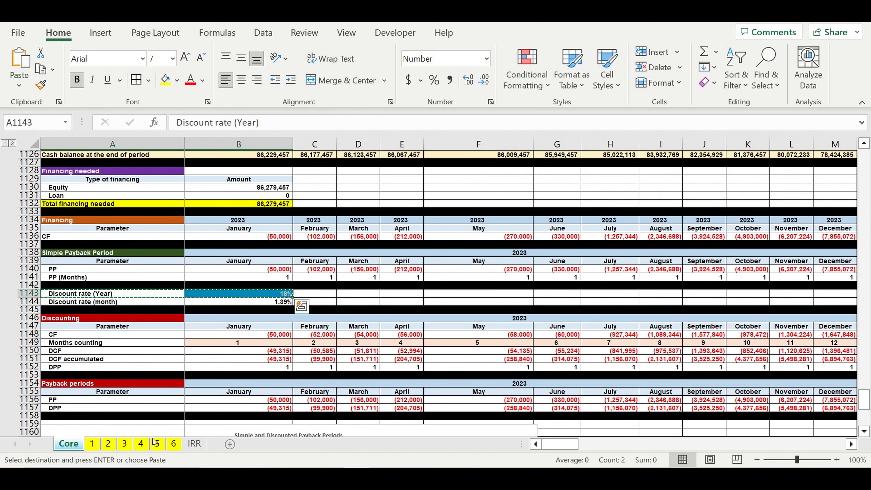
{"action": "left_click", "coordinate": [195, 444]}
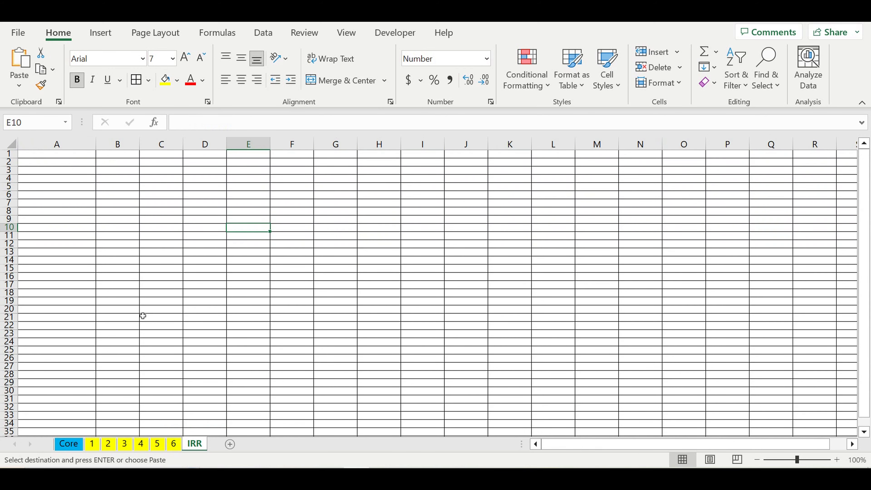
{"action": "left_click", "coordinate": [67, 157]}
{"action": "key", "text": "ctrl+v"}
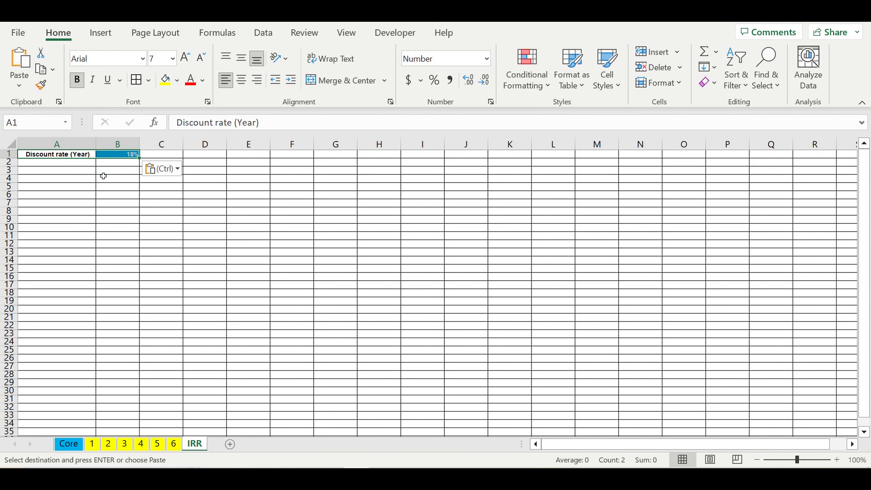
{"action": "left_click", "coordinate": [134, 206]}
Color the IRR sheet tab pink.
{"action": "right_click", "coordinate": [201, 444]}
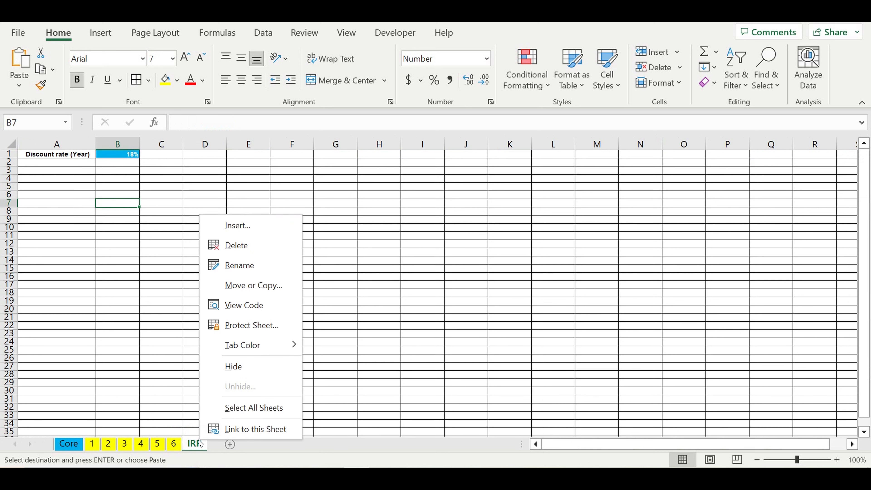
{"action": "mouse_move", "coordinate": [268, 345]}
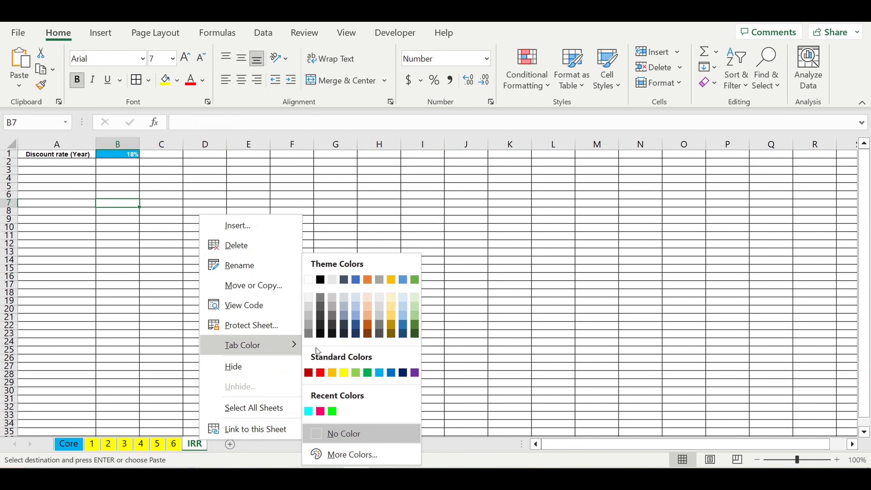
{"action": "left_click", "coordinate": [323, 412]}
{"action": "left_click", "coordinate": [322, 312]}
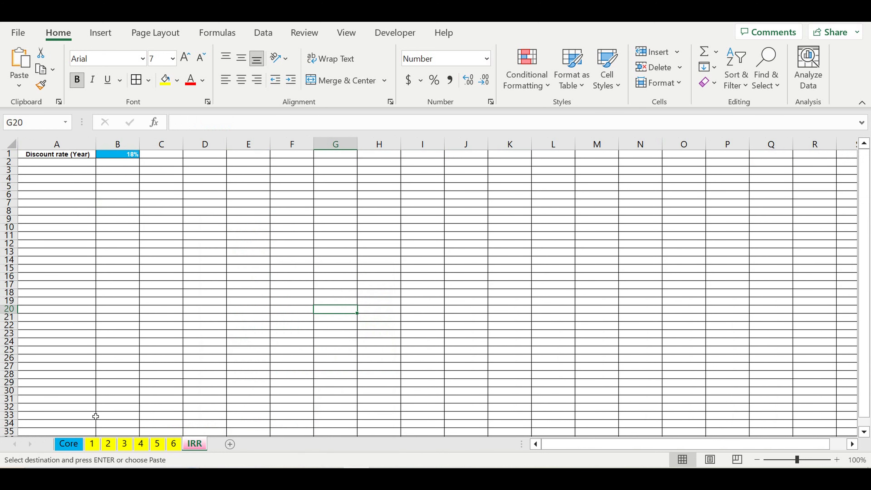
Link the Core sheet's yearly discount rate cell B1143 to IRR!B1 with a formula.
{"action": "left_click", "coordinate": [68, 444]}
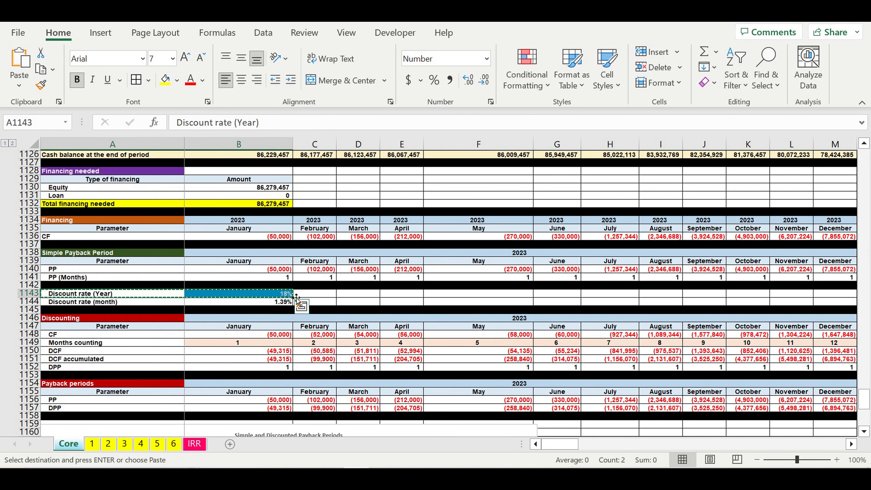
{"action": "left_click", "coordinate": [277, 296]}
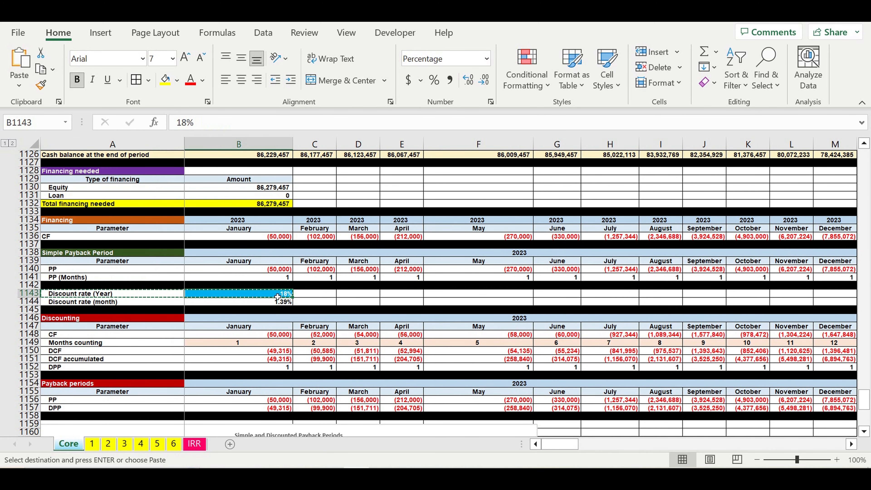
{"action": "key", "text": "Escape"}
{"action": "type", "text": "="}
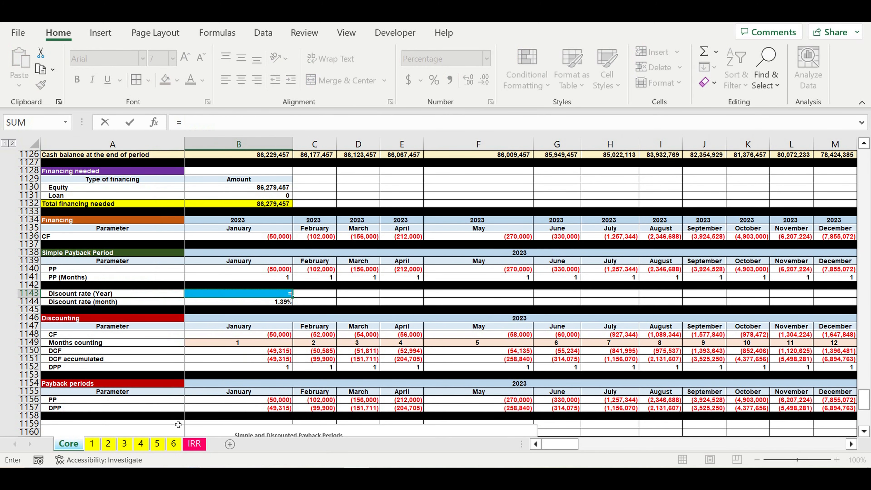
{"action": "left_click", "coordinate": [195, 444]}
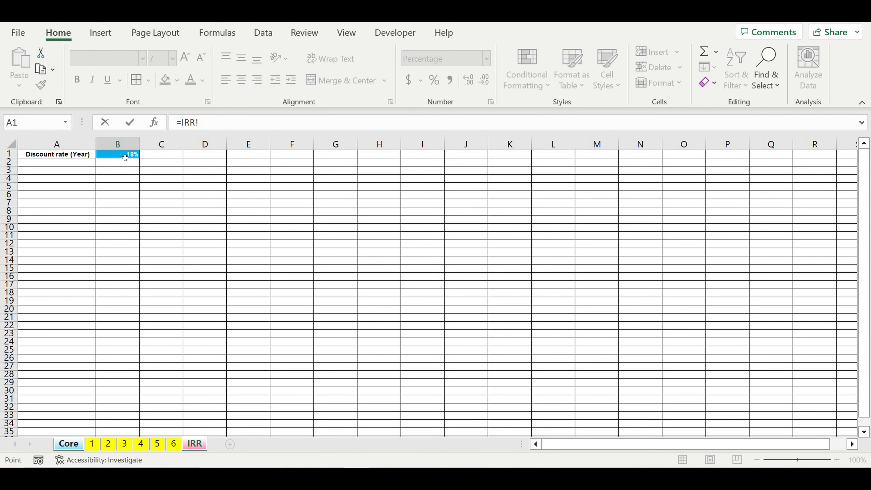
{"action": "left_click", "coordinate": [125, 157]}
{"action": "key", "text": "Return"}
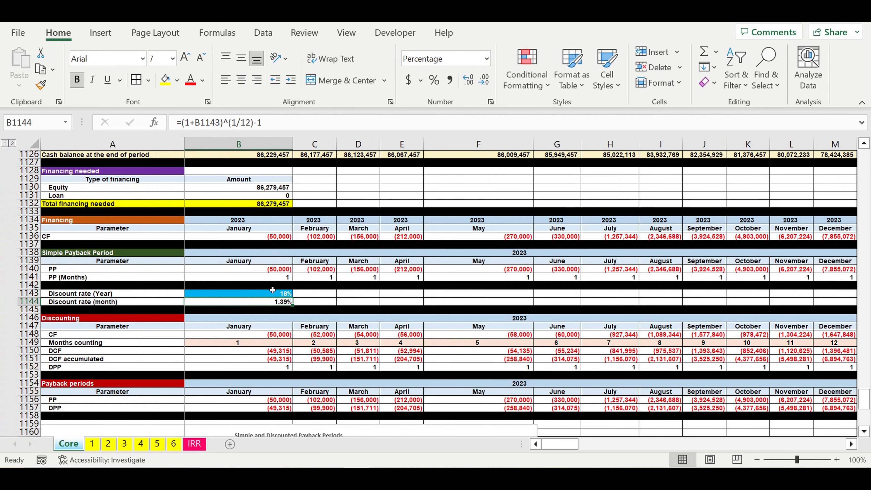
Remove the blue highlight from Core cell B1143 by setting a white fill and automatic font color.
{"action": "left_click", "coordinate": [273, 295]}
{"action": "left_click", "coordinate": [177, 80]}
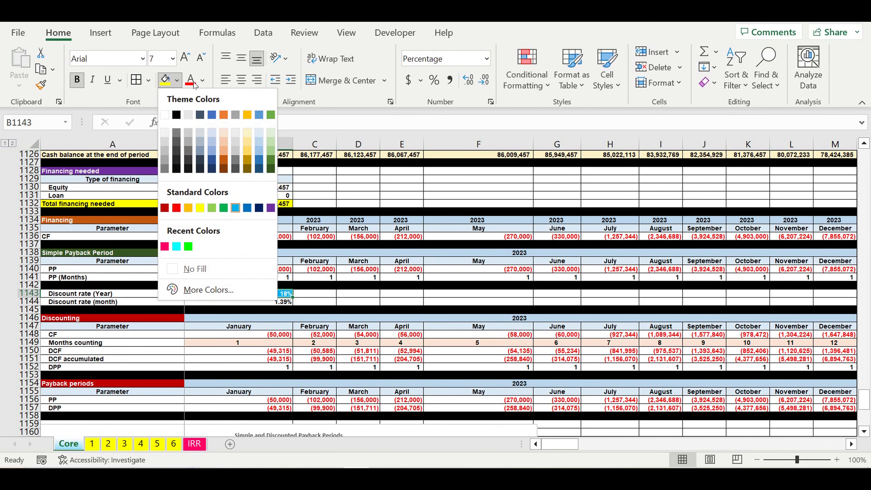
{"action": "left_click", "coordinate": [168, 115]}
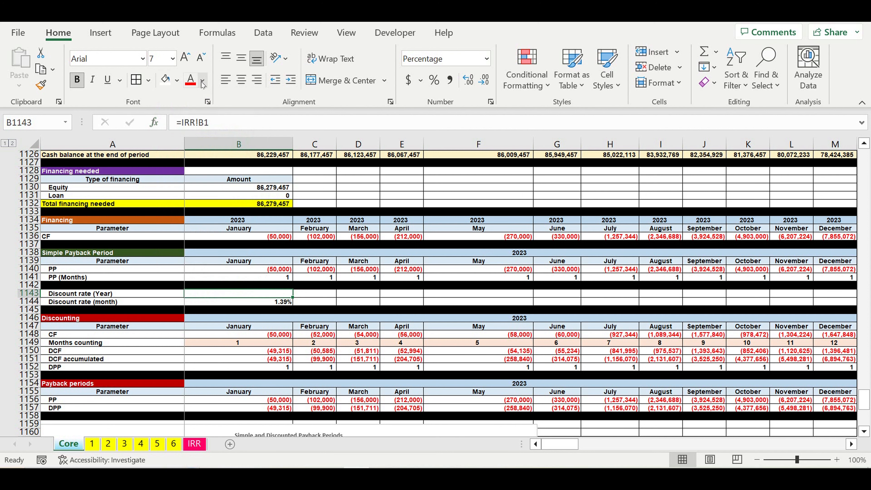
{"action": "left_click", "coordinate": [202, 81]}
{"action": "left_click", "coordinate": [202, 99]}
{"action": "left_click", "coordinate": [332, 360]}
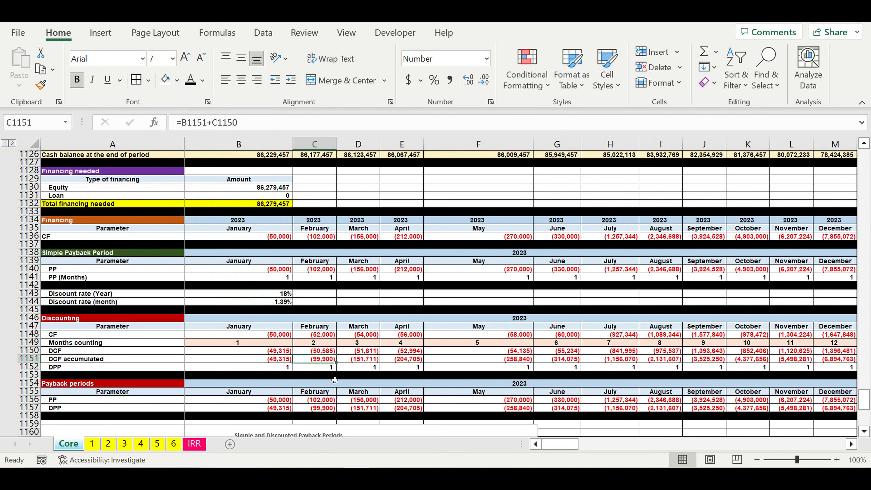
Enter the label Net Pesent Value (NPV) in cell A2 of the IRR sheet.
{"action": "left_click", "coordinate": [195, 444]}
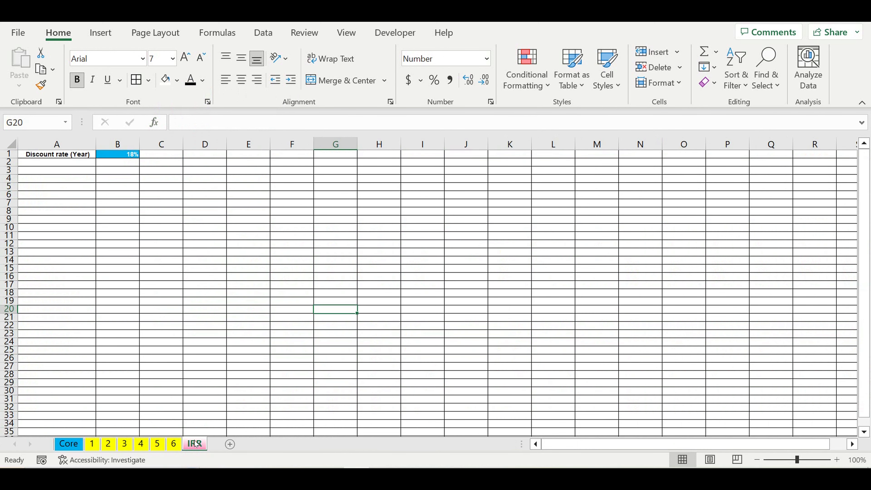
{"action": "left_click", "coordinate": [238, 280]}
{"action": "left_click", "coordinate": [75, 164]}
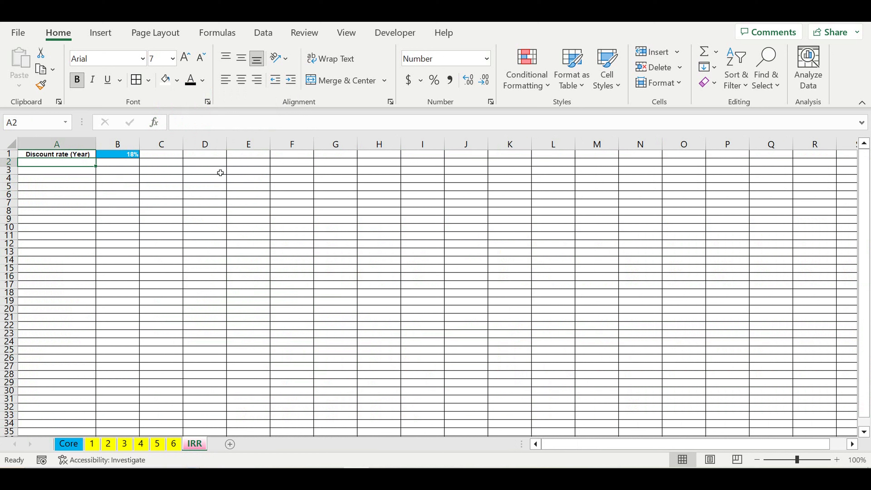
{"action": "type", "text": "Net Pesent Value (NPV"}
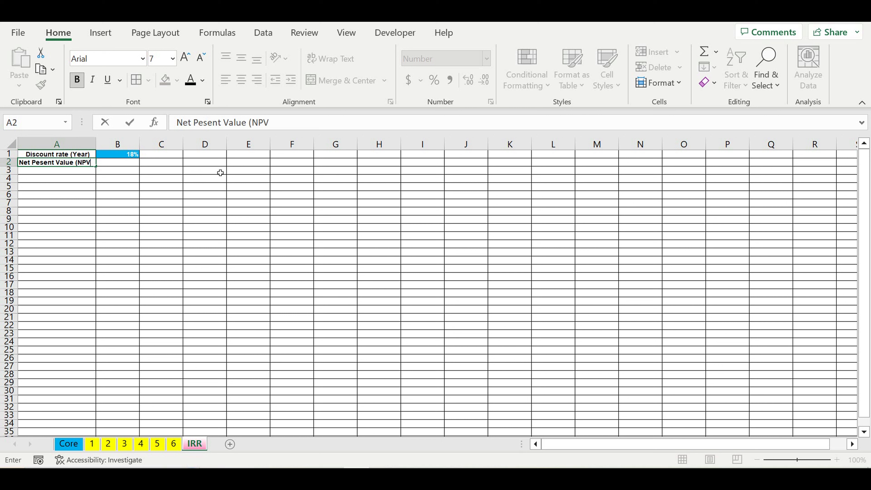
{"action": "key", "text": "Return"}
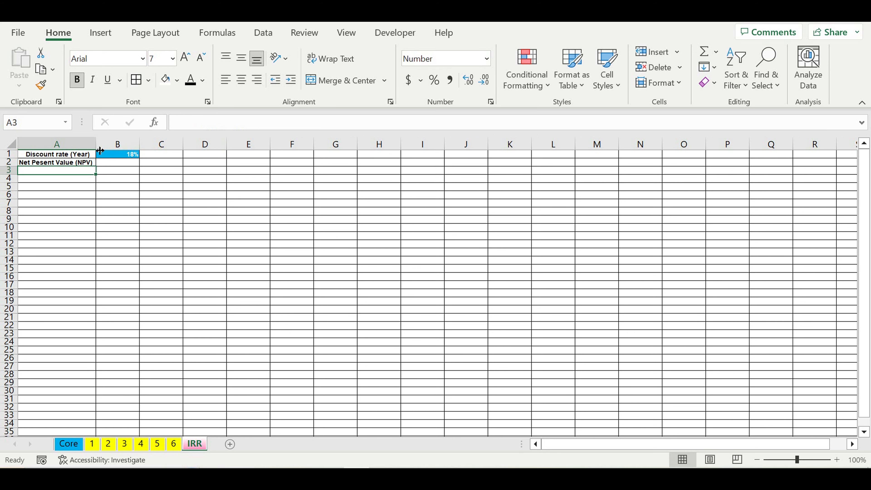
Widen column A and left-align labels in A1:A9 with one indent level.
{"action": "left_click_drag", "start_coordinate": [96, 150], "coordinate": [69, 220]}
{"action": "left_click", "coordinate": [291, 81]}
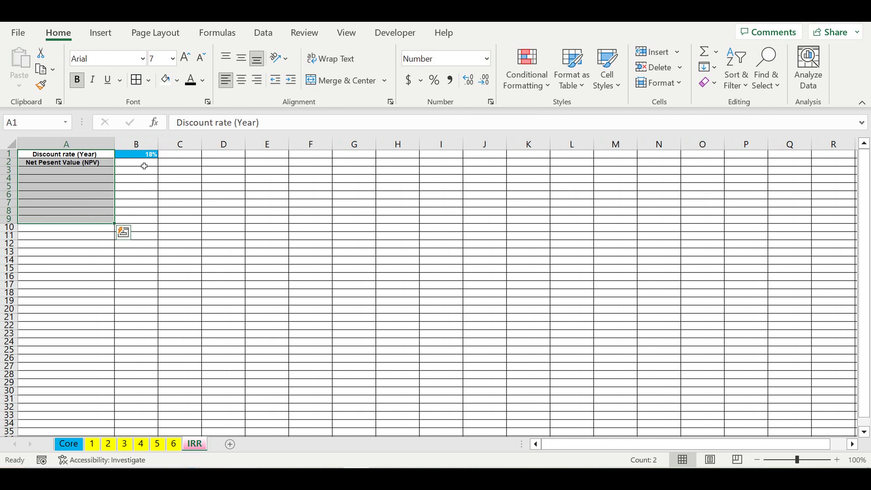
{"action": "left_click", "coordinate": [291, 81]}
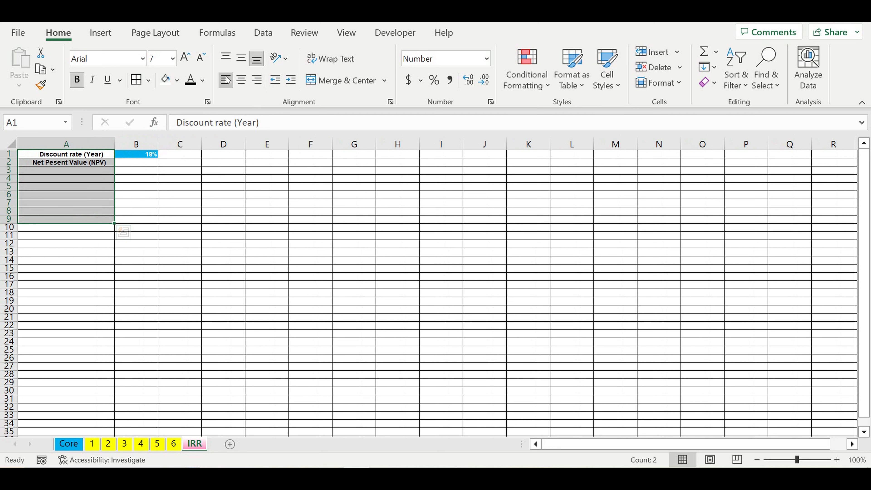
{"action": "left_click", "coordinate": [225, 80]}
{"action": "left_click", "coordinate": [290, 80]}
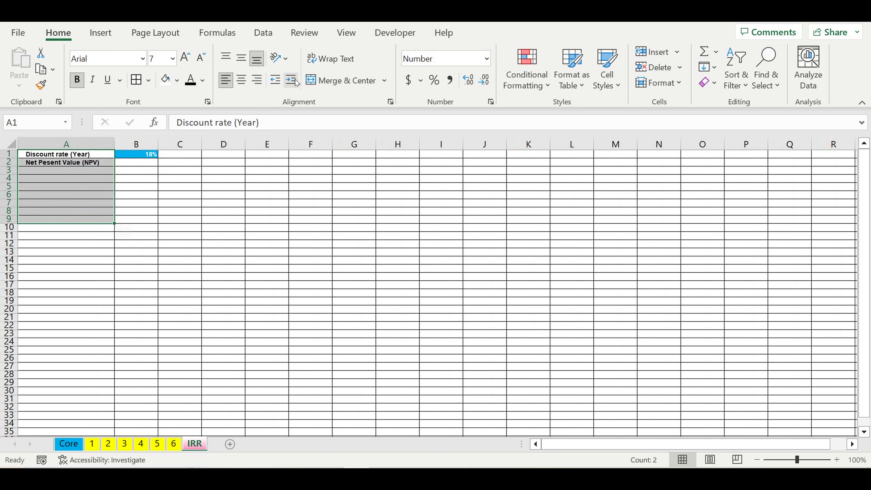
{"action": "left_click", "coordinate": [211, 187]}
Link IRR cell B2 to the accumulated DCF in Core cell DQ1151 with a formula.
{"action": "left_click", "coordinate": [141, 164]}
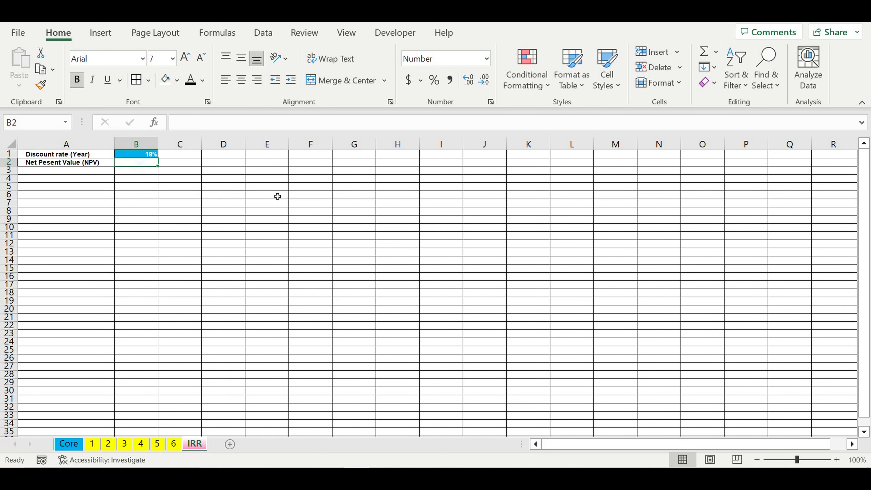
{"action": "type", "text": "="}
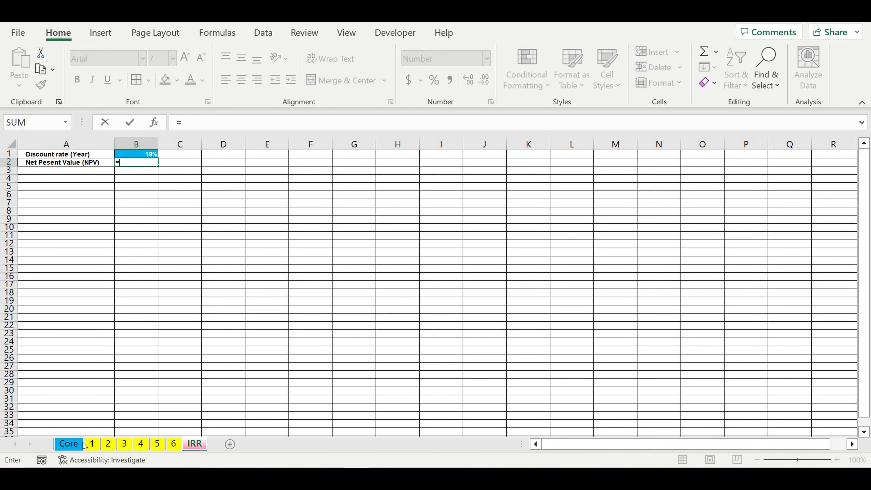
{"action": "left_click", "coordinate": [69, 444]}
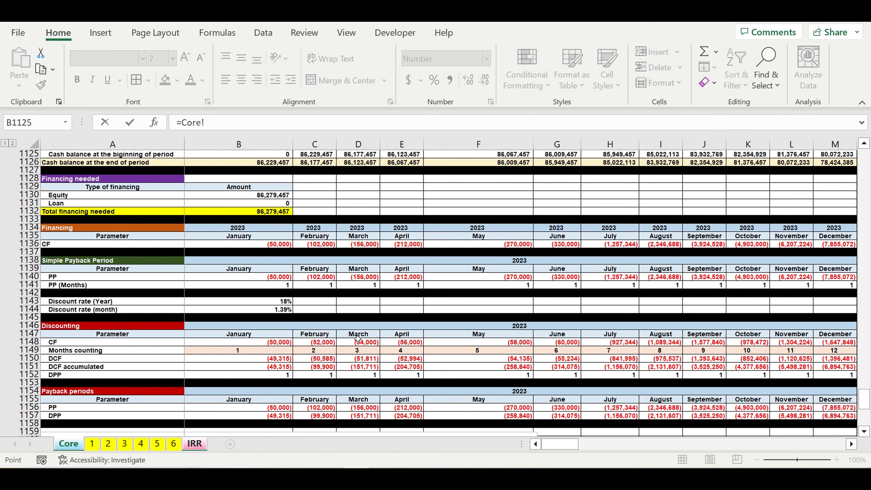
{"action": "scroll", "coordinate": [357, 338], "scroll_direction": "down", "scroll_amount": 2}
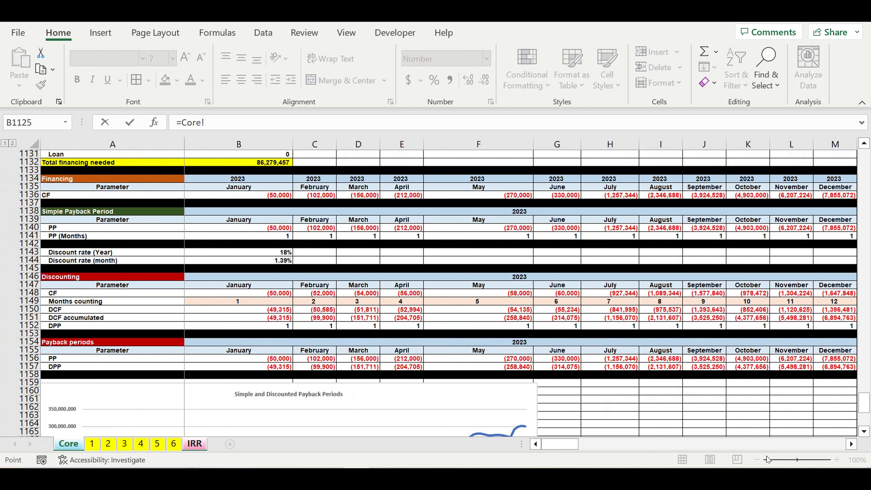
{"action": "left_click_drag", "start_coordinate": [561, 445], "coordinate": [857, 445]}
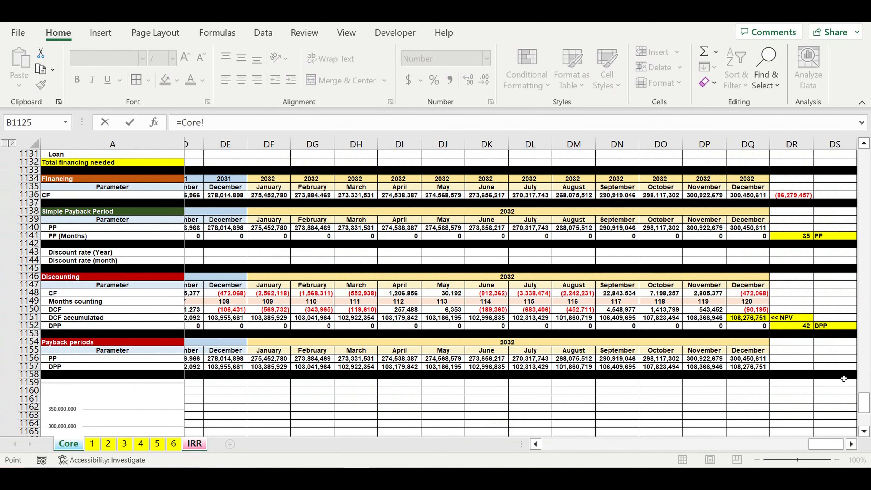
{"action": "left_click", "coordinate": [746, 320]}
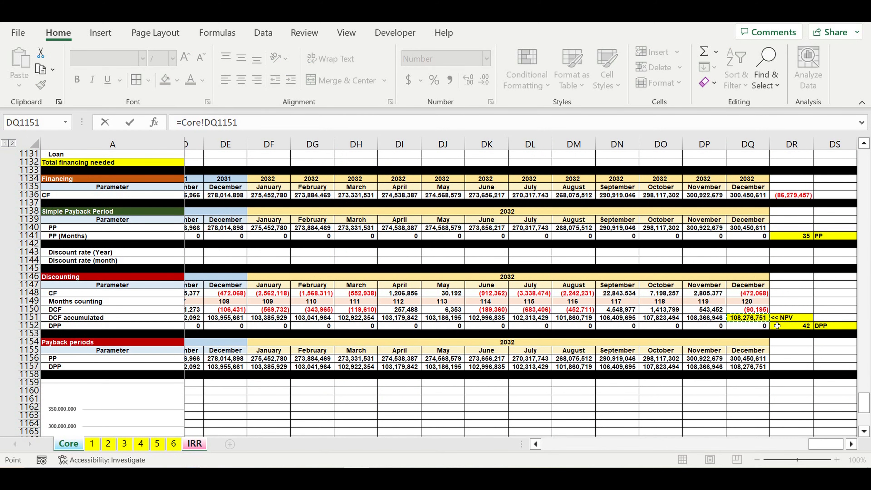
{"action": "key", "text": "Return"}
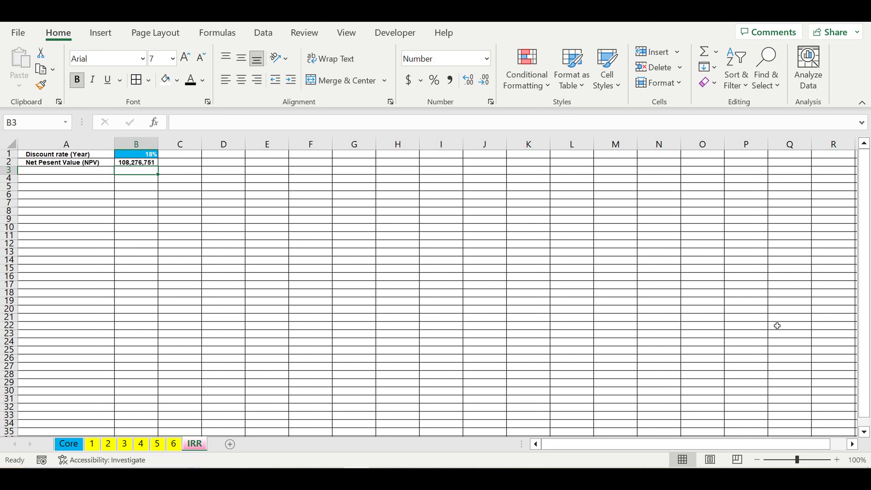
Enter the label Internal Rate of Return (IRR) in cell A3.
{"action": "left_click", "coordinate": [142, 164]}
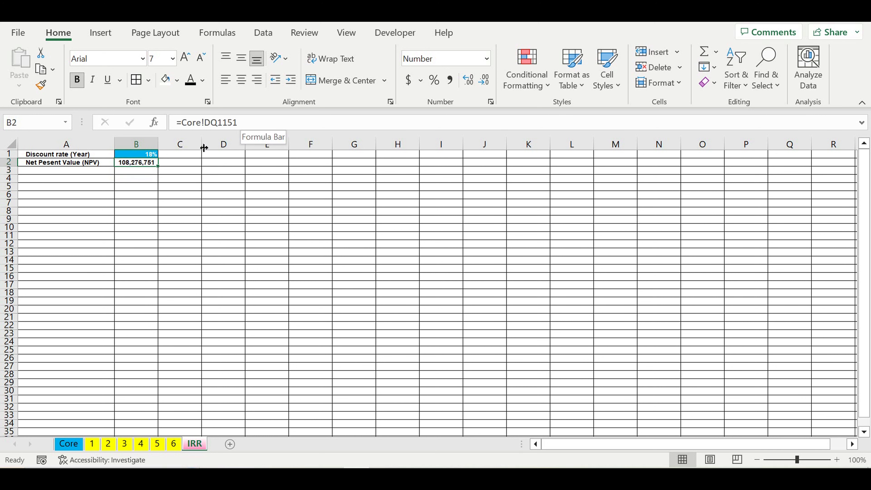
{"action": "left_click", "coordinate": [73, 172]}
{"action": "type", "text": "Internal Rate of Return"}
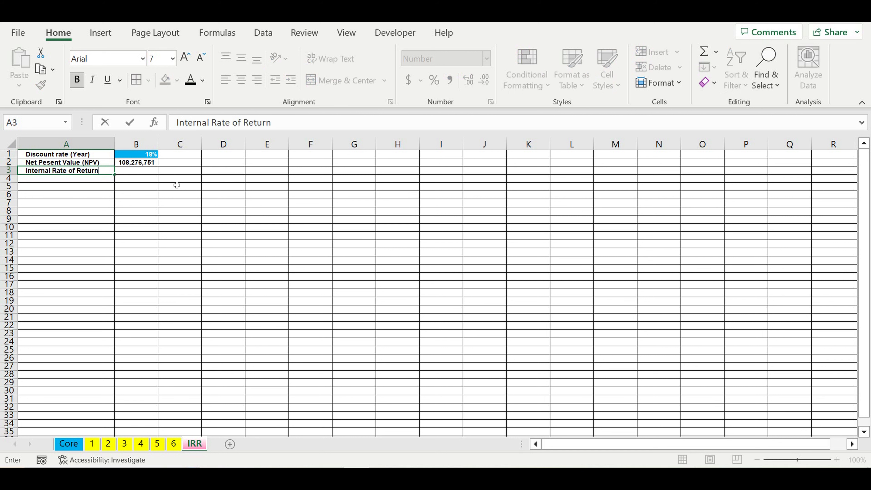
{"action": "type", "text": "(IRR)"}
{"action": "key", "text": "Return"}
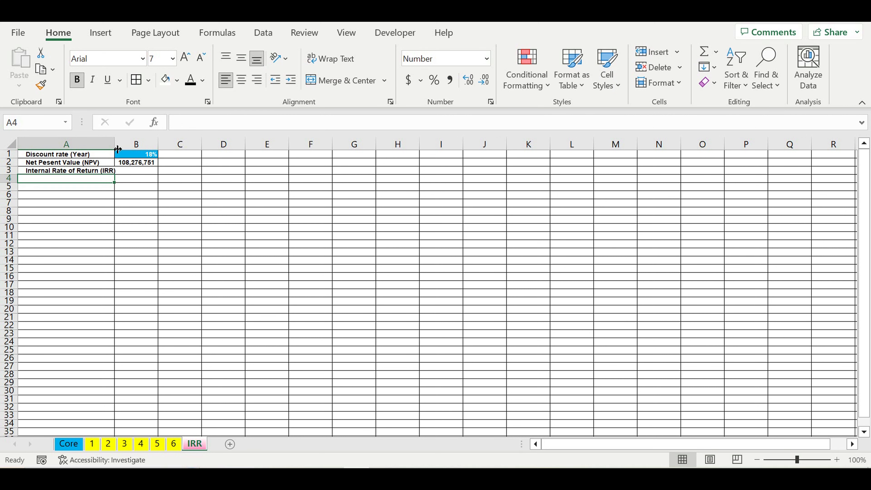
Autofit column A to its labels and apply percentage format to cell B3.
{"action": "double_click", "coordinate": [115, 150]}
{"action": "left_click", "coordinate": [143, 171]}
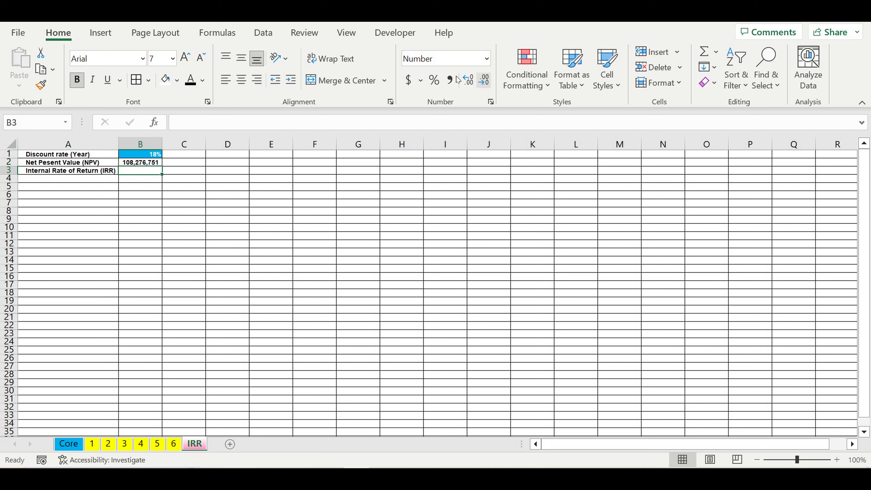
{"action": "left_click", "coordinate": [434, 80]}
{"action": "left_click", "coordinate": [185, 210]}
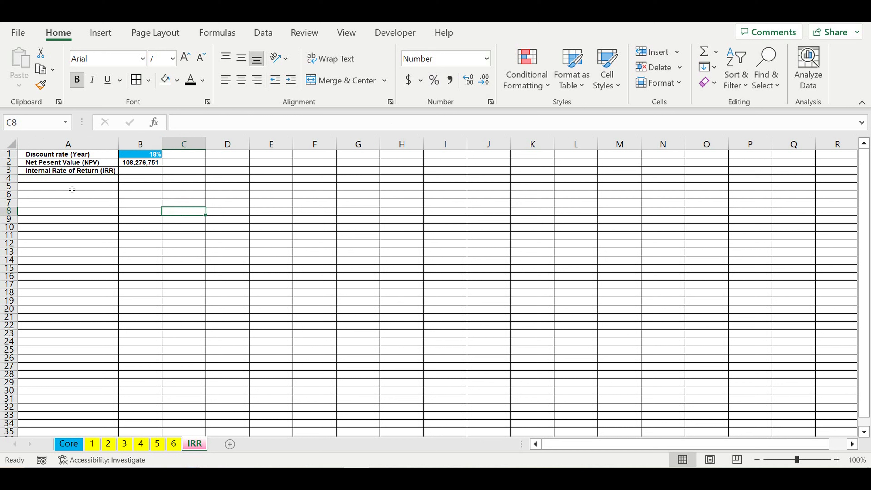
Enter the label Step of discounting (%) in cell A4.
{"action": "left_click", "coordinate": [49, 179]}
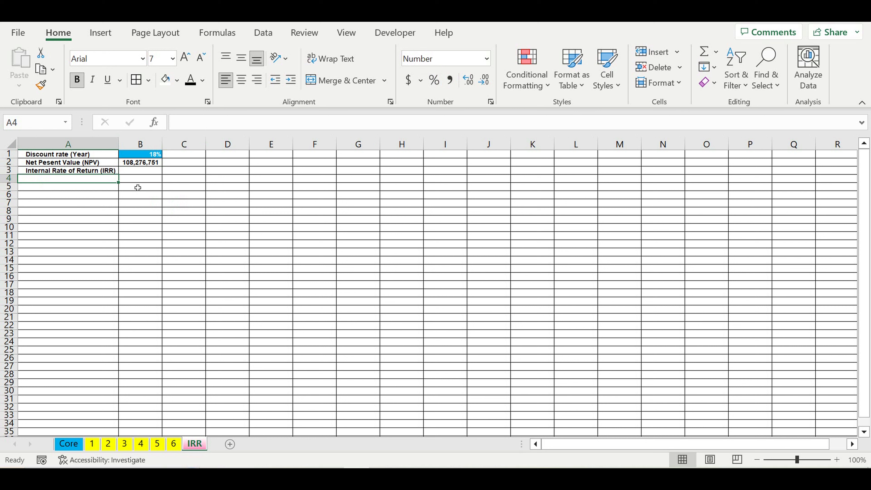
{"action": "type", "text": "Step"}
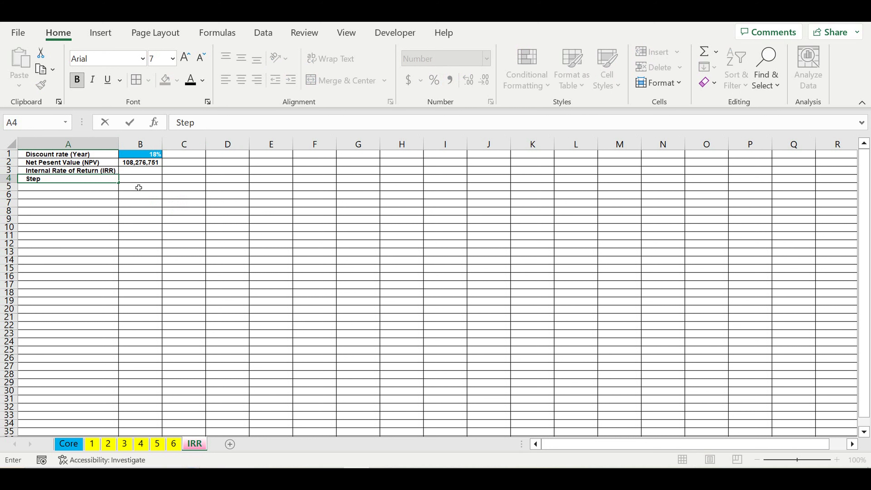
{"action": "type", "text": " of discounting (%"}
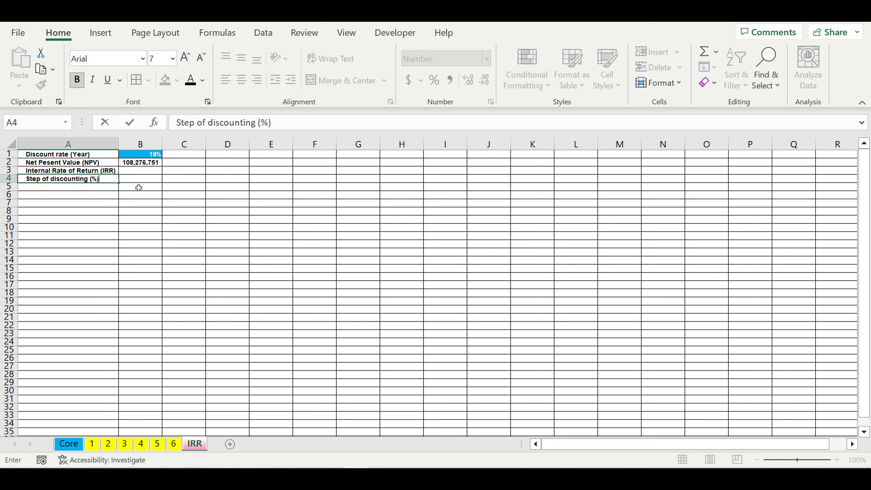
{"action": "key", "text": "Return"}
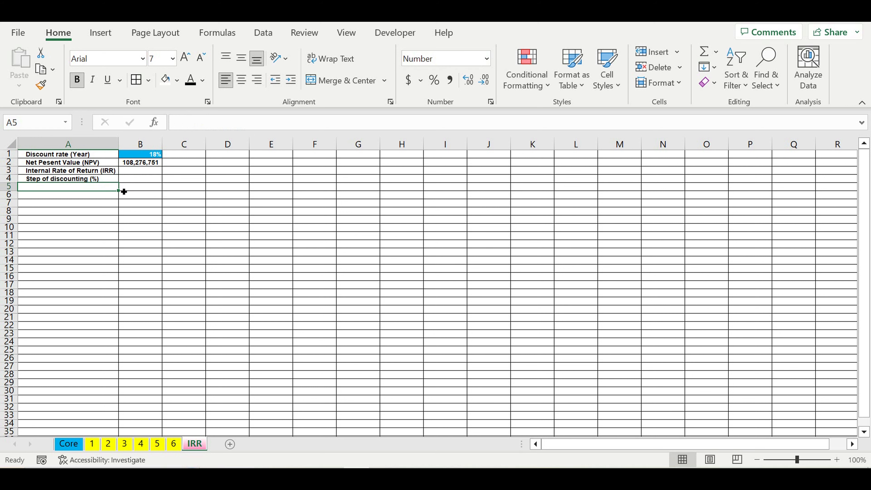
Enter 1% as the discounting step in B4, formatted as a percentage with one decimal place.
{"action": "left_click", "coordinate": [140, 179]}
{"action": "left_click", "coordinate": [434, 83]}
{"action": "left_click", "coordinate": [280, 173]}
{"action": "left_click", "coordinate": [157, 177]}
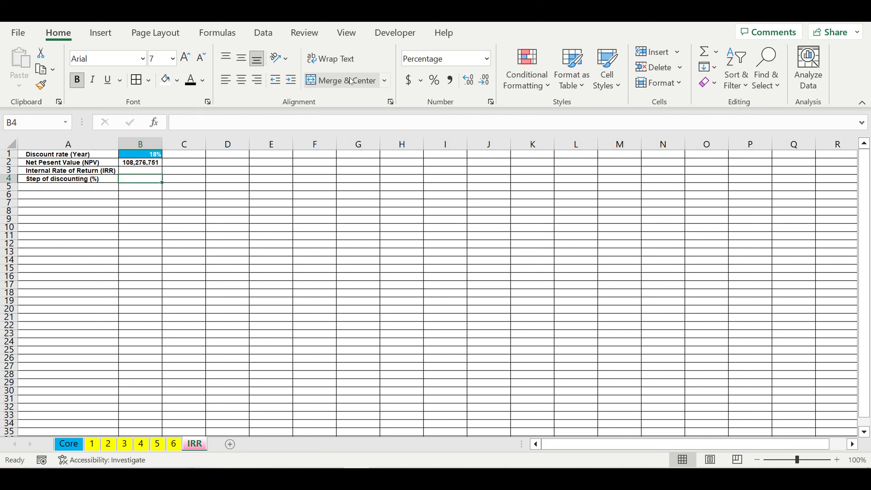
{"action": "type", "text": "1"}
{"action": "left_click", "coordinate": [235, 197]}
{"action": "left_click", "coordinate": [153, 179]}
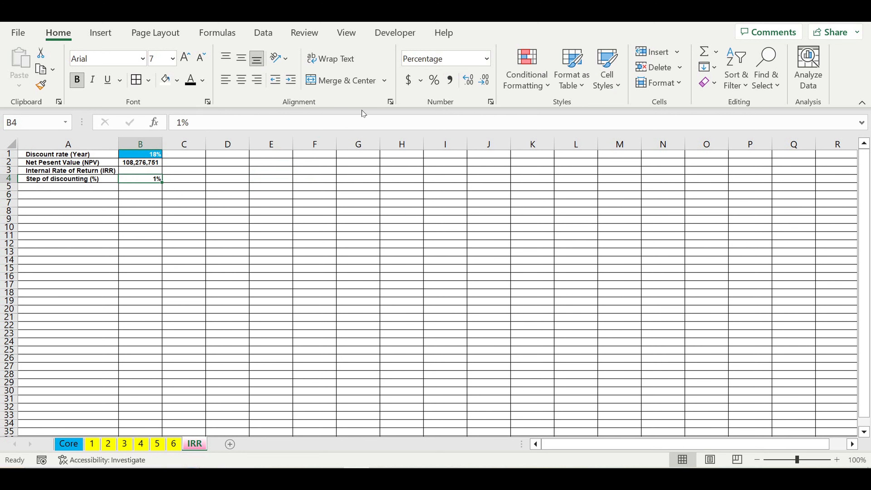
{"action": "left_click", "coordinate": [472, 83]}
Give cell B4 a blue fill and white font color.
{"action": "left_click", "coordinate": [177, 81]}
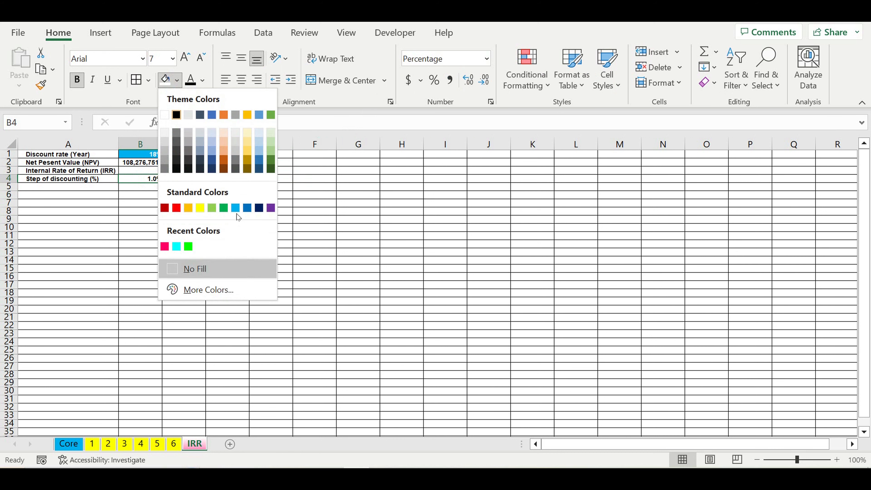
{"action": "left_click", "coordinate": [235, 207]}
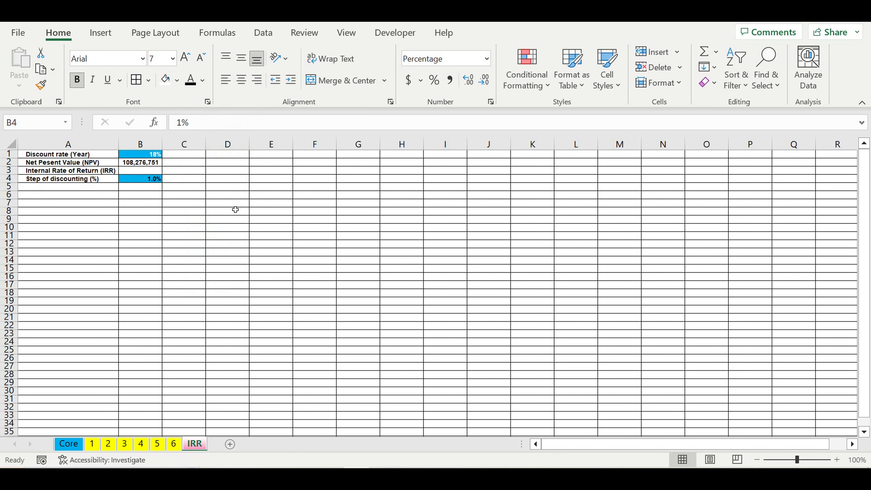
{"action": "left_click", "coordinate": [203, 80]}
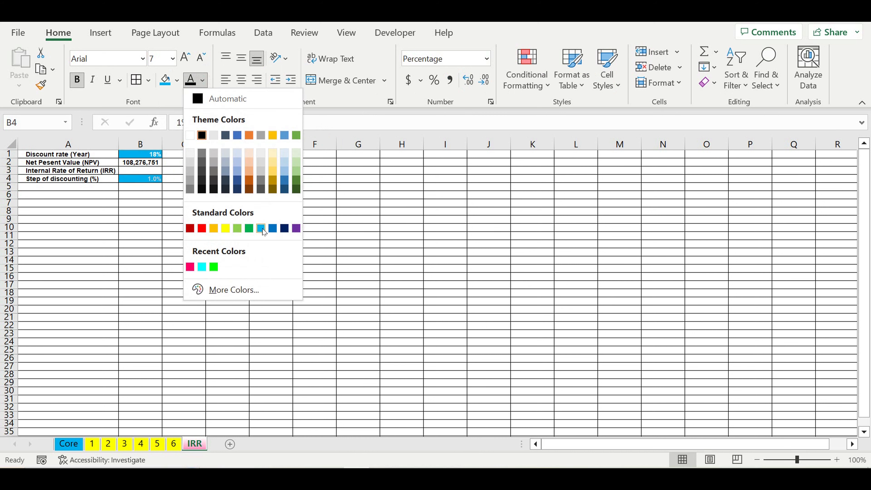
{"action": "left_click", "coordinate": [190, 135]}
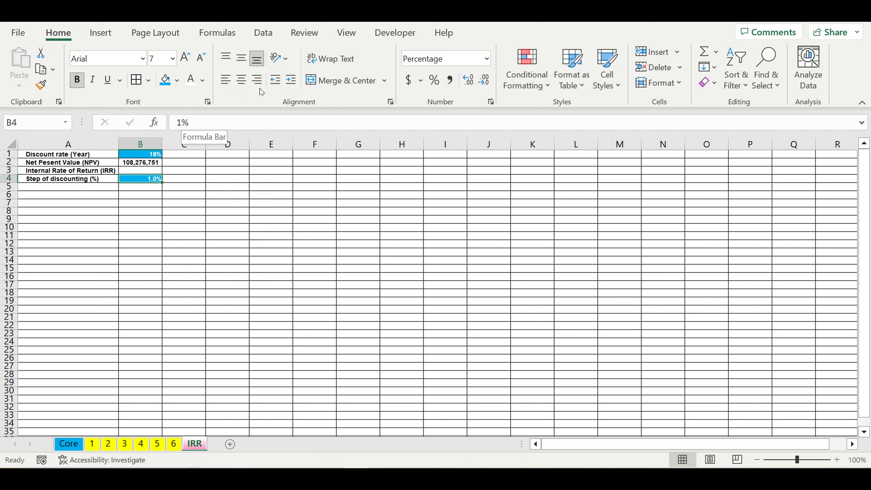
{"action": "left_click", "coordinate": [232, 294]}
{"action": "left_click", "coordinate": [181, 227]}
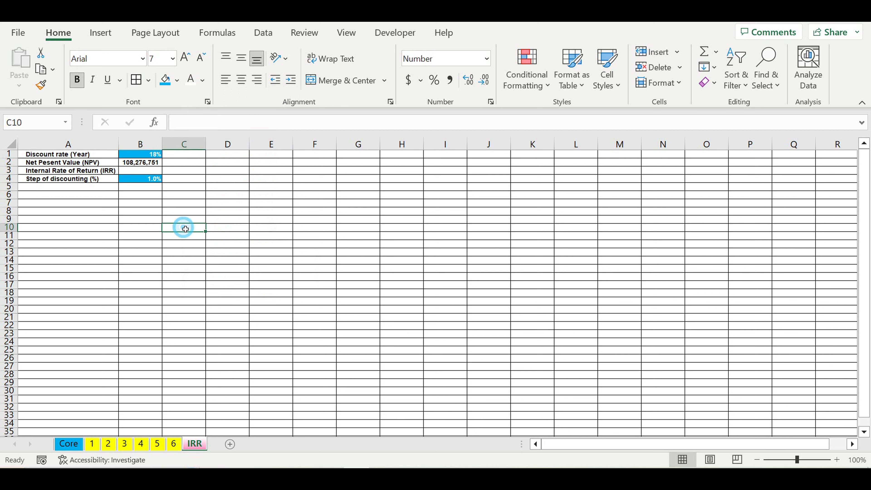
Enter 0 in cell A7 and apply percentage format to A7:A18.
{"action": "left_click", "coordinate": [160, 187]}
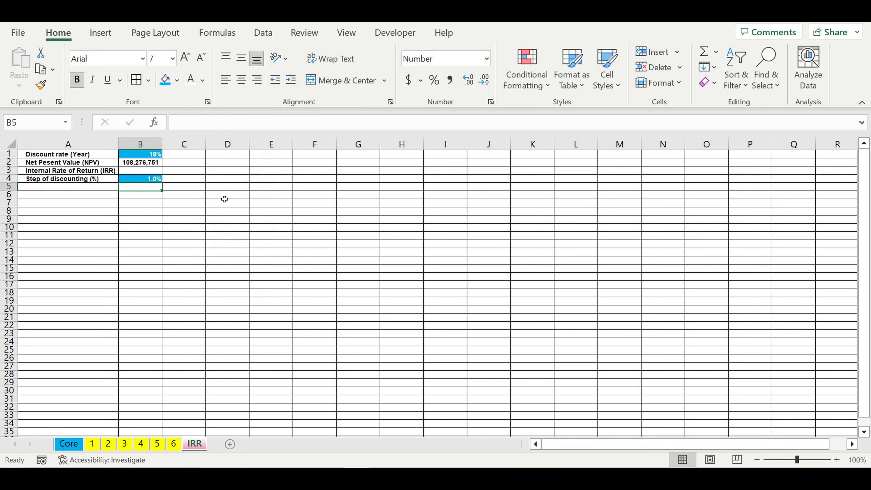
{"action": "left_click", "coordinate": [43, 207]}
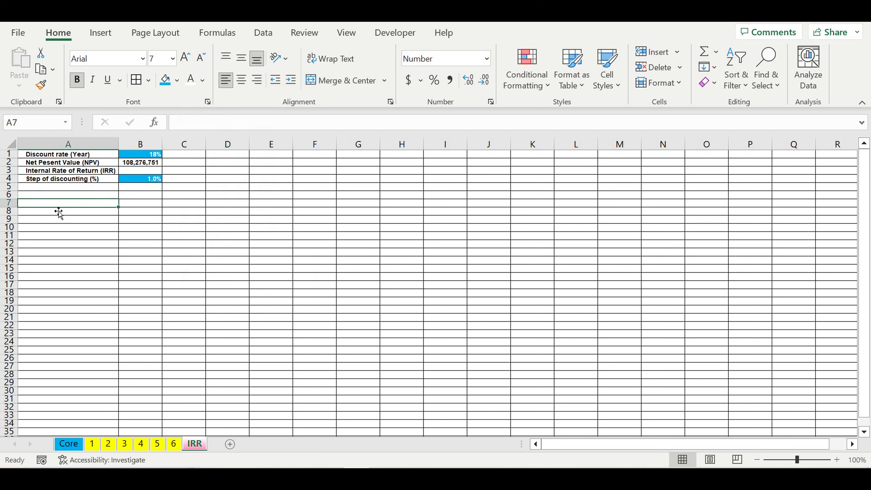
{"action": "type", "text": "0"}
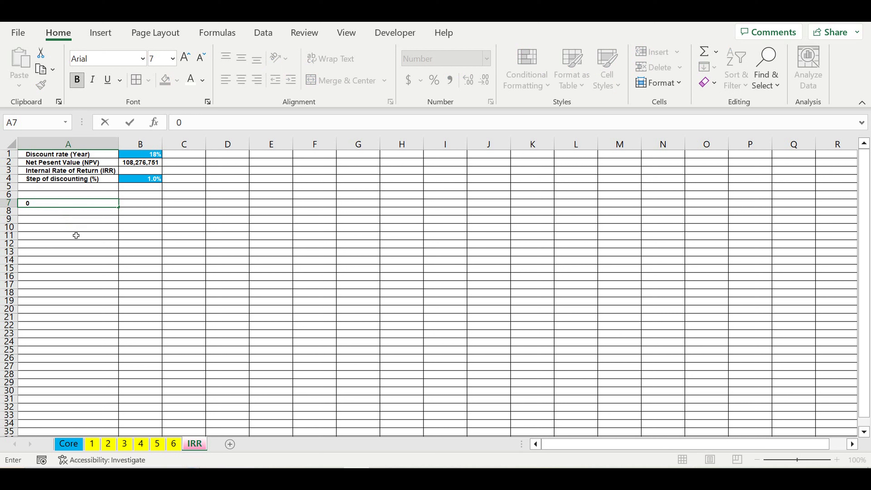
{"action": "key", "text": "Return"}
{"action": "left_click", "coordinate": [92, 203]}
{"action": "left_click_drag", "start_coordinate": [96, 220], "coordinate": [94, 292]}
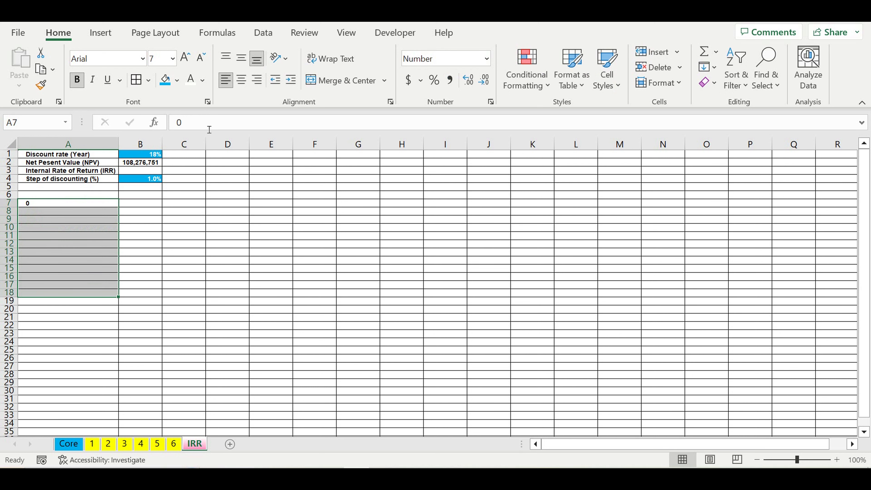
{"action": "left_click", "coordinate": [434, 80]}
{"action": "left_click", "coordinate": [179, 230]}
{"action": "left_click", "coordinate": [108, 207]}
{"action": "left_click", "coordinate": [103, 212]}
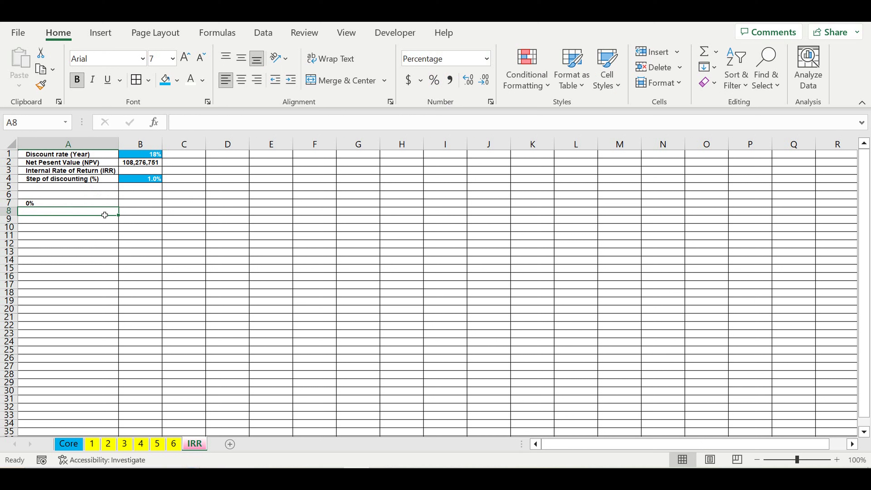
Apply the blue fill and white font color to cell A7.
{"action": "left_click", "coordinate": [73, 203]}
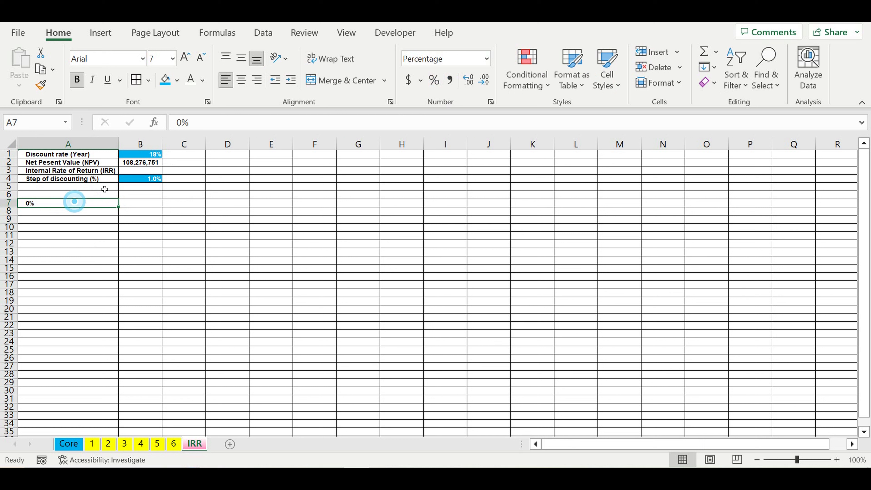
{"action": "left_click", "coordinate": [165, 80]}
{"action": "left_click", "coordinate": [191, 81]}
{"action": "left_click", "coordinate": [151, 228]}
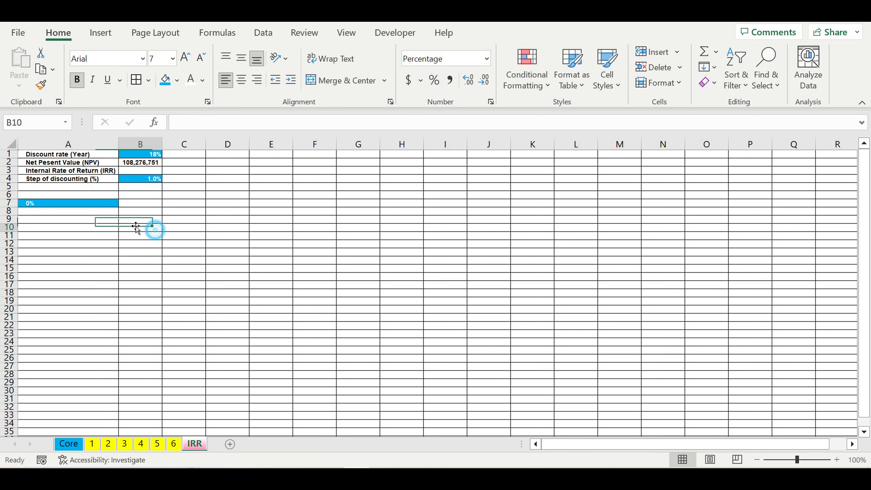
{"action": "left_click", "coordinate": [88, 203]}
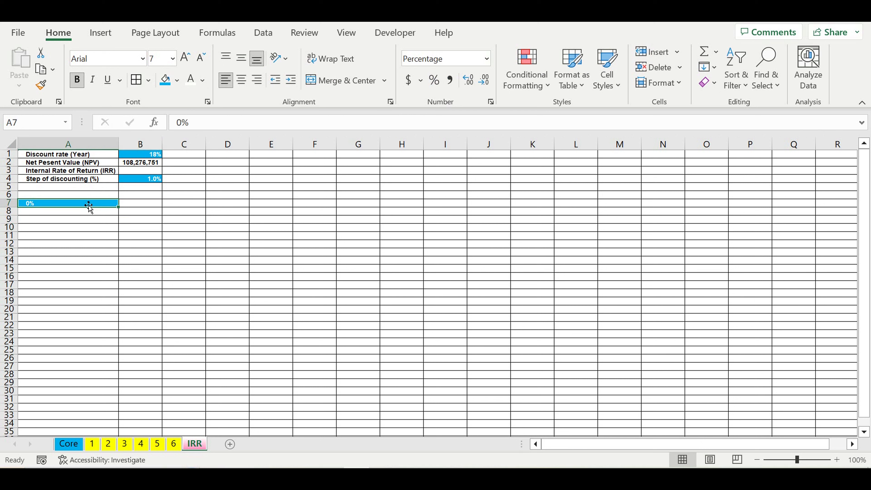
In A8, enter the formula =A7+$B4 to add the discounting step to the previous rate.
{"action": "left_click", "coordinate": [81, 213]}
{"action": "type", "text": "="}
{"action": "left_click", "coordinate": [53, 205]}
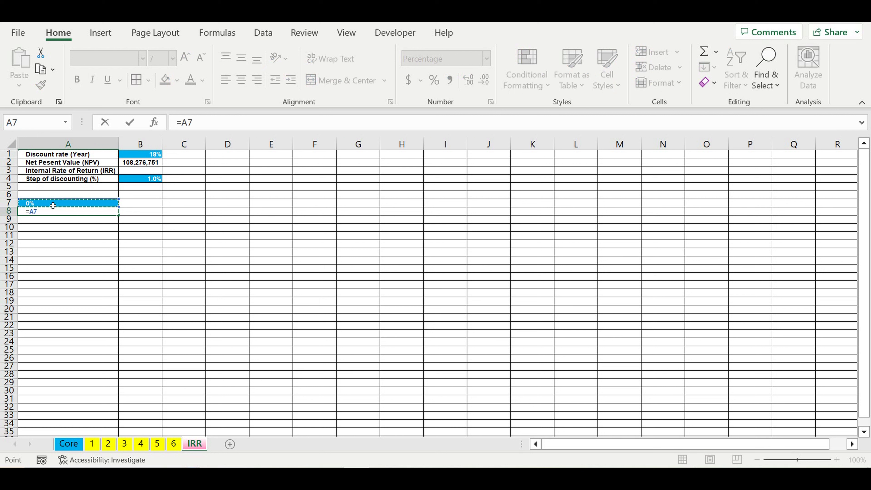
{"action": "left_click", "coordinate": [138, 179]}
{"action": "left_click", "coordinate": [220, 125]}
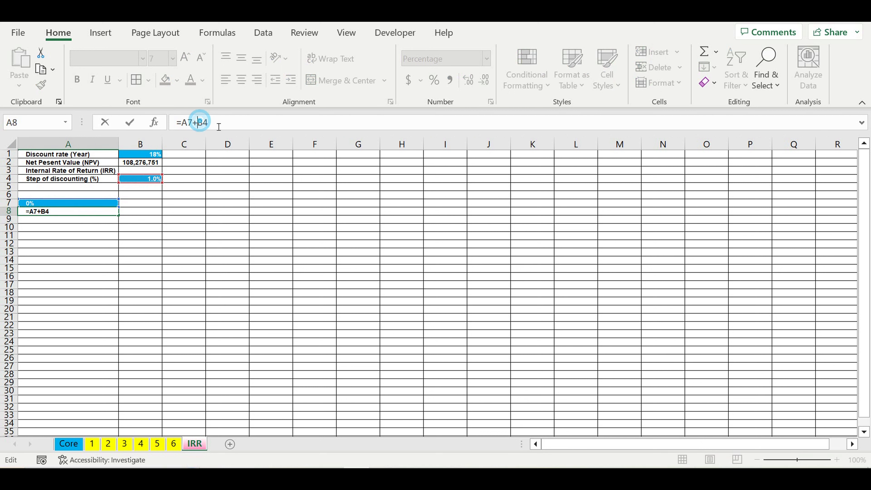
{"action": "type", "text": "$"}
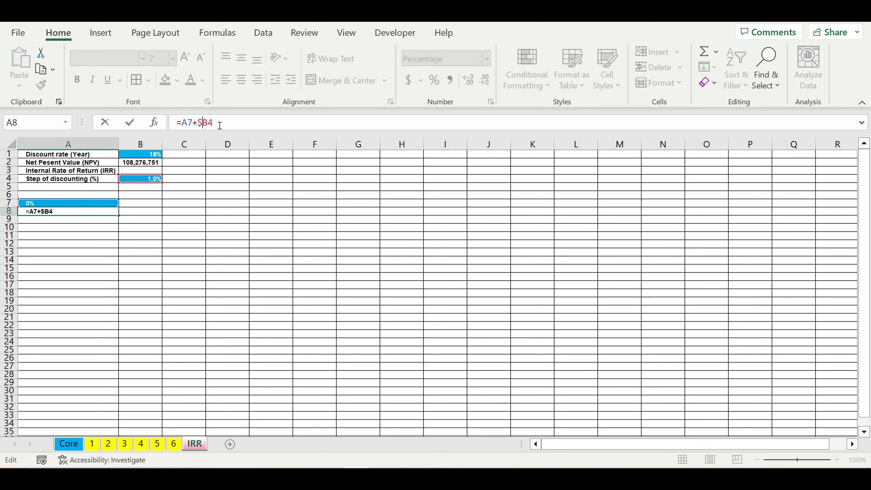
{"action": "key", "text": "Right"}
{"action": "key", "text": "Return"}
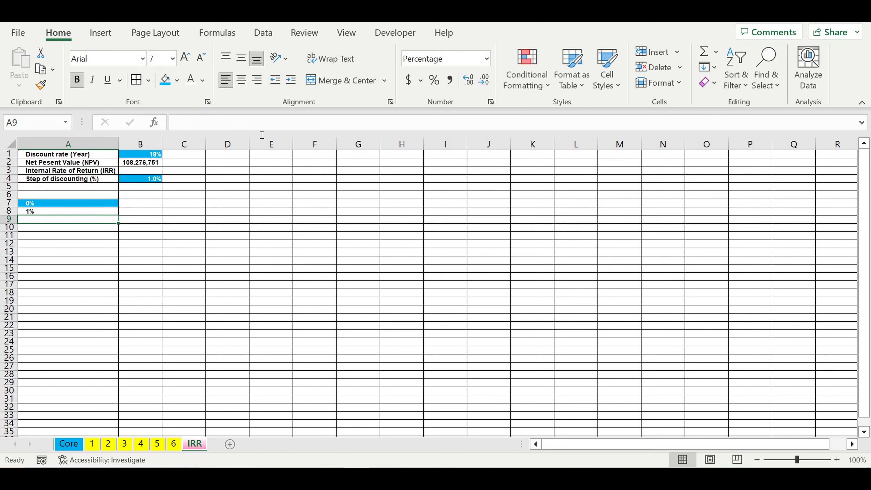
Fill the A8 step formula down column A to row 1027.
{"action": "left_click", "coordinate": [97, 210]}
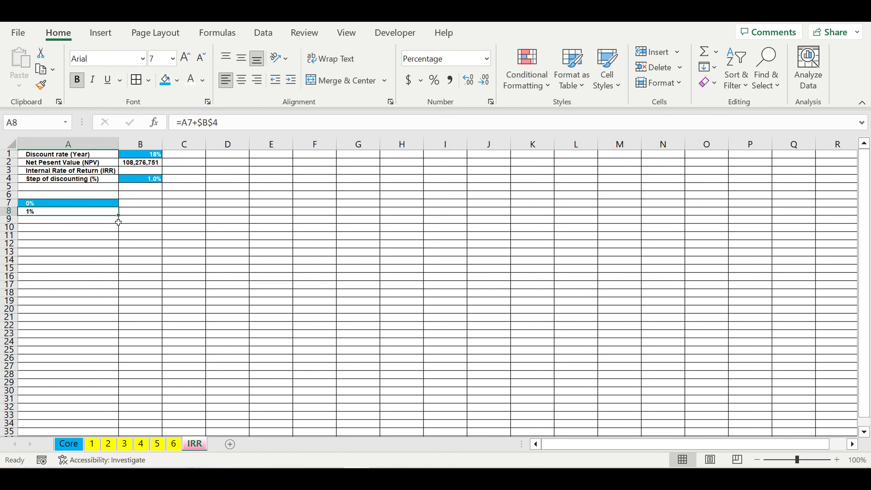
{"action": "mouse_move", "coordinate": [124, 220]}
{"action": "left_mouse_down"}
{"action": "mouse_move", "coordinate": [124, 434]}
{"action": "mouse_move", "coordinate": [159, 358]}
{"action": "left_mouse_up"}
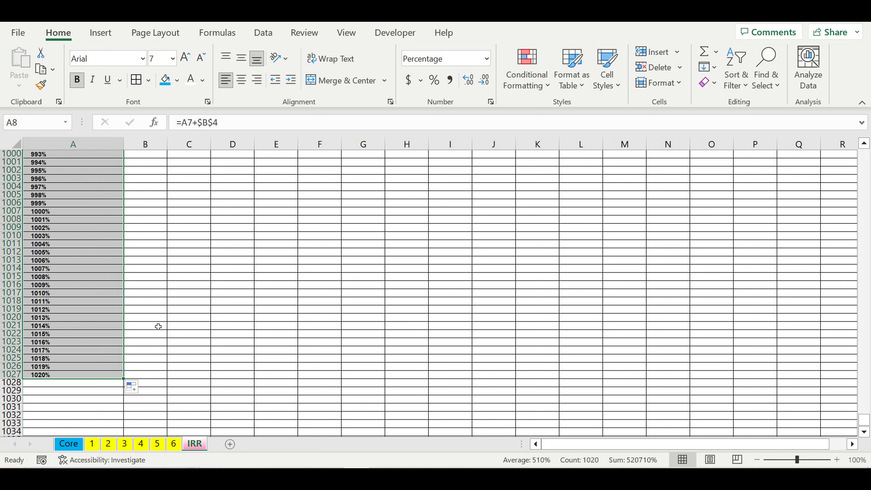
Clear the rates in A1008:A1027 and give row 1009 a black fill as the table's end marker.
{"action": "left_click_drag", "start_coordinate": [51, 221], "coordinate": [63, 382]}
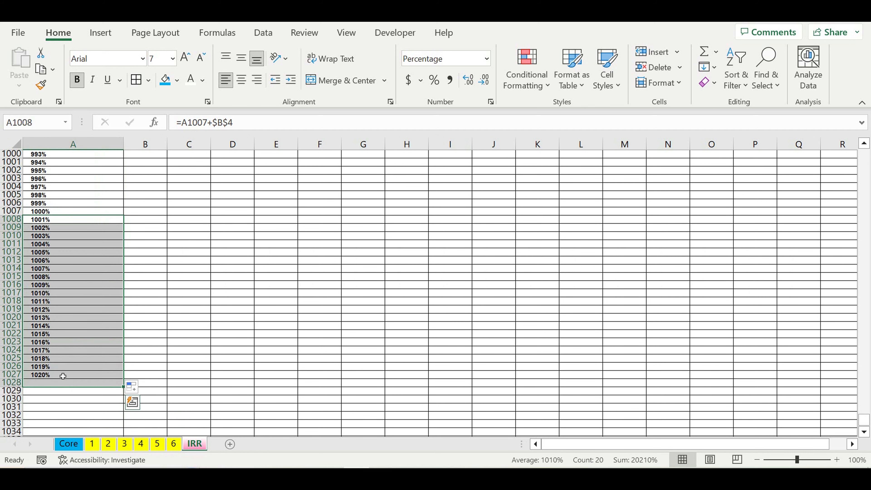
{"action": "key", "text": "Delete"}
{"action": "left_click", "coordinate": [152, 248]}
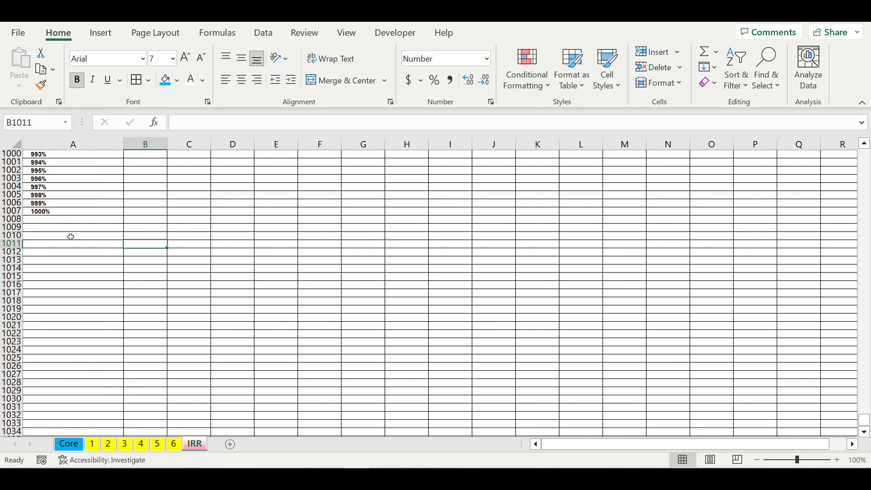
{"action": "left_click", "coordinate": [11, 227]}
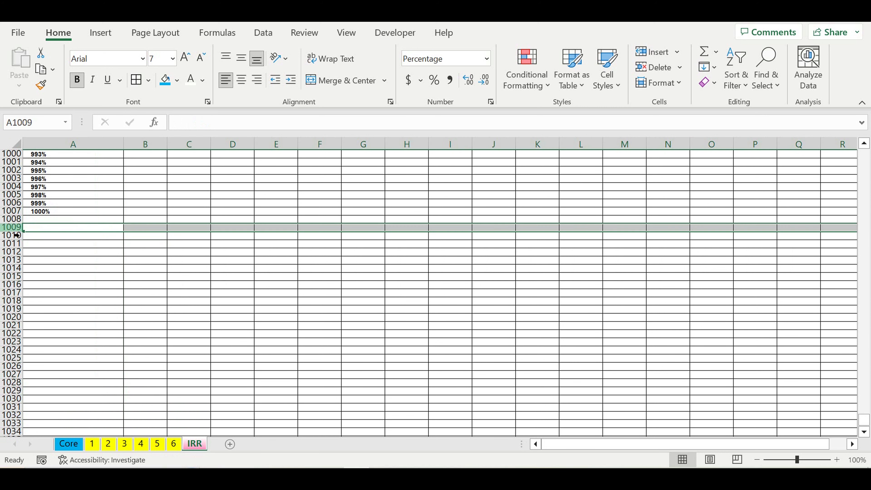
{"action": "left_click", "coordinate": [178, 81]}
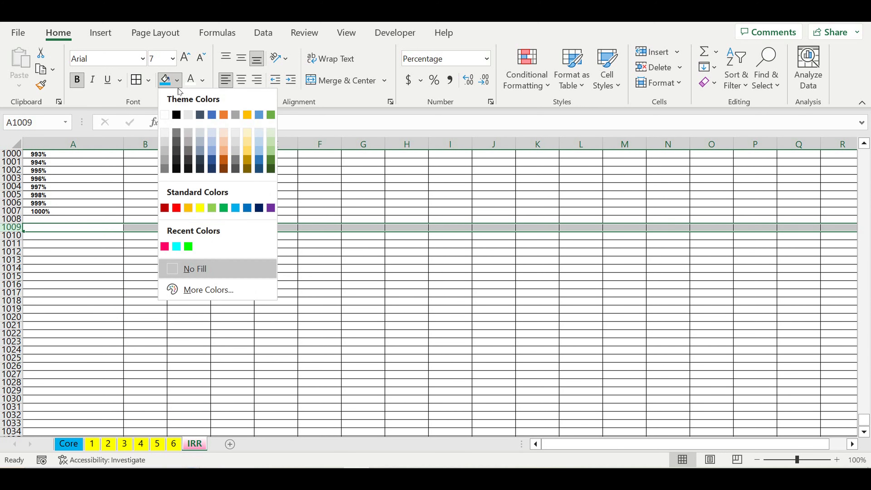
{"action": "left_click", "coordinate": [176, 114]}
{"action": "left_click", "coordinate": [227, 301]}
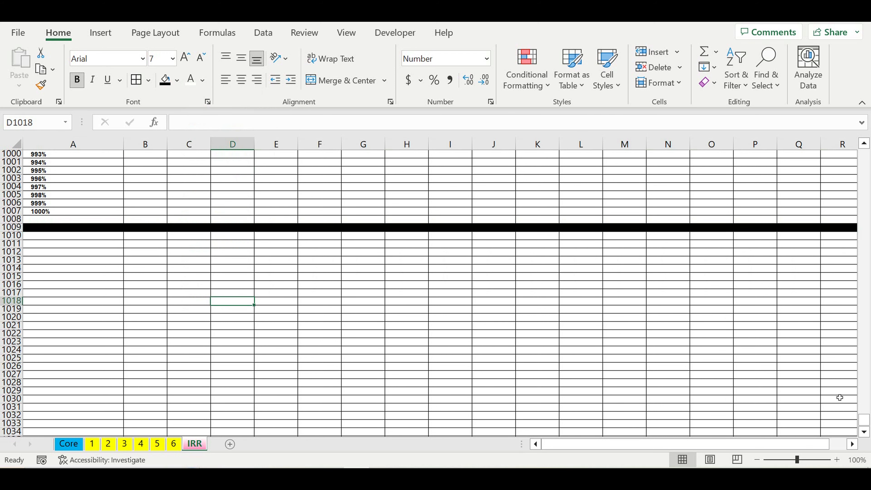
In B6, enter the formula =B2 to reference the net present value.
{"action": "left_click_drag", "start_coordinate": [864, 421], "coordinate": [864, 155]}
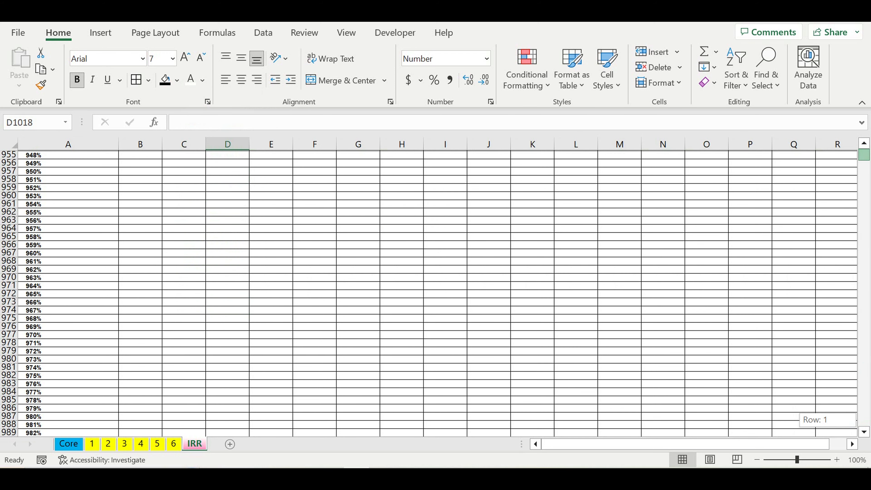
{"action": "left_click_drag", "start_coordinate": [867, 157], "coordinate": [866, 142]}
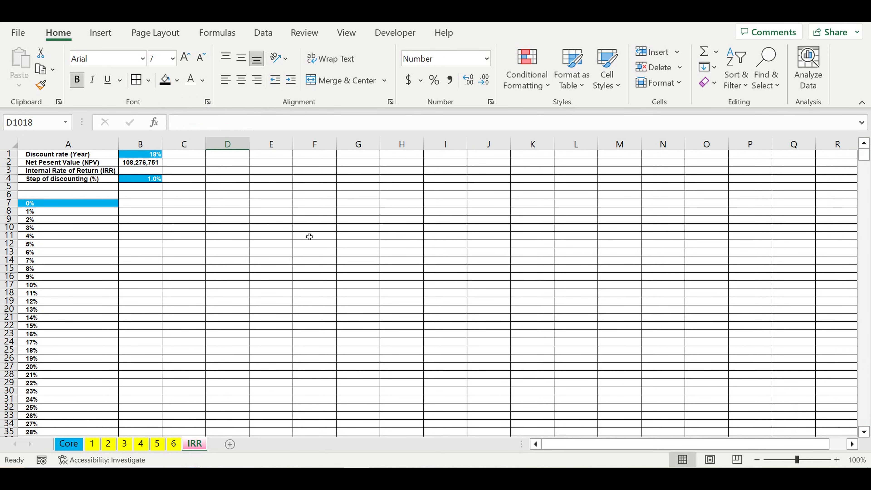
{"action": "left_click", "coordinate": [99, 205]}
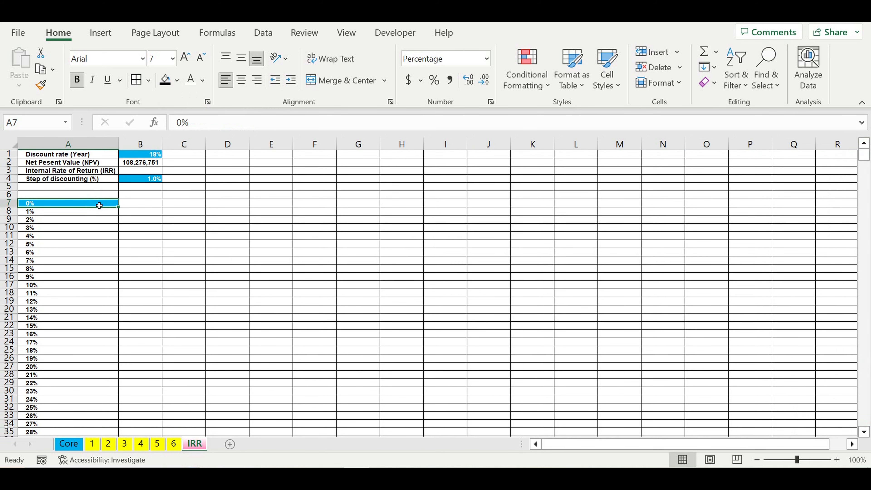
{"action": "left_click", "coordinate": [131, 204]}
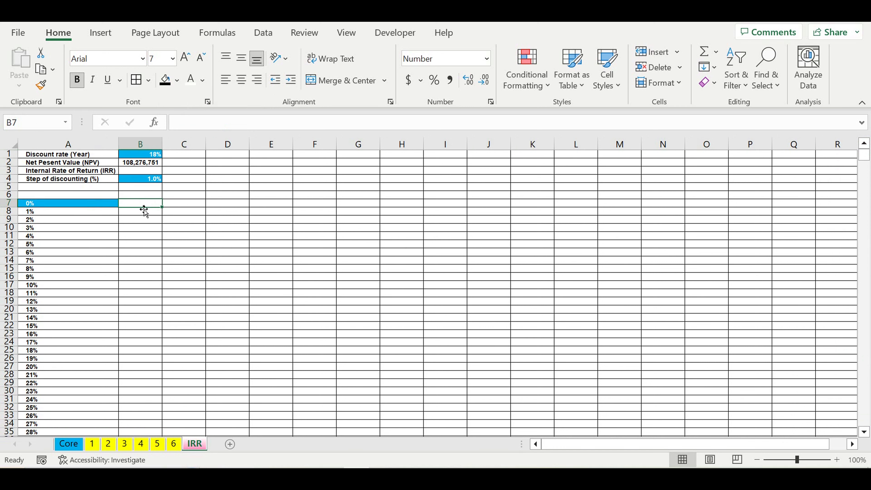
{"action": "left_click", "coordinate": [140, 196]}
{"action": "type", "text": "="}
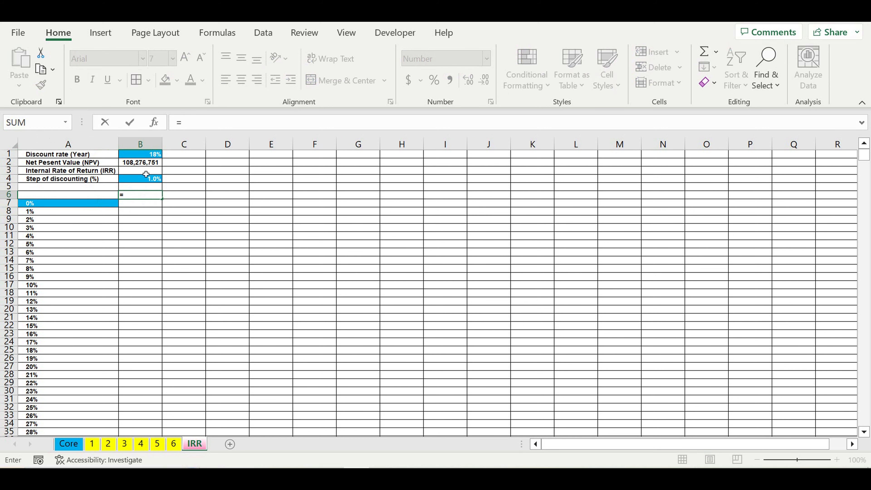
{"action": "left_click", "coordinate": [136, 164]}
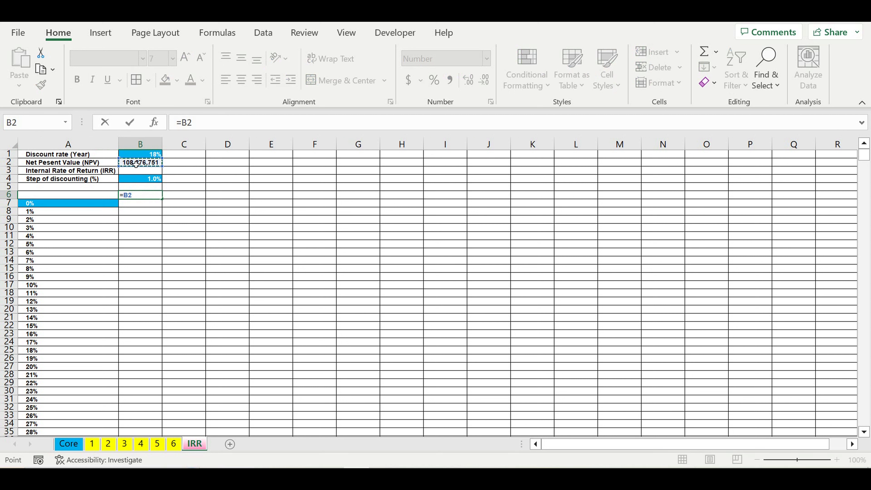
{"action": "key", "text": "Return"}
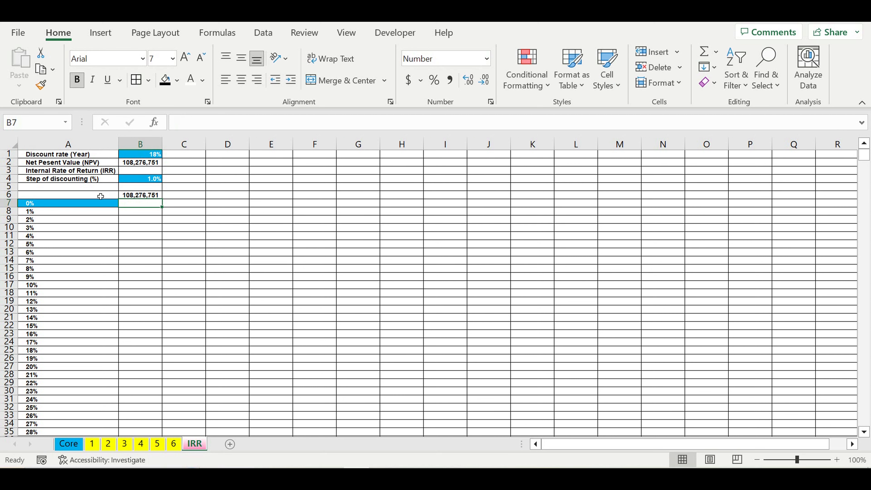
Create a one-variable data table on A6:B1007 with B1 as the column input cell.
{"action": "left_click_drag", "start_coordinate": [101, 196], "coordinate": [139, 345]}
{"action": "left_click_drag", "start_coordinate": [867, 421], "coordinate": [868, 82]}
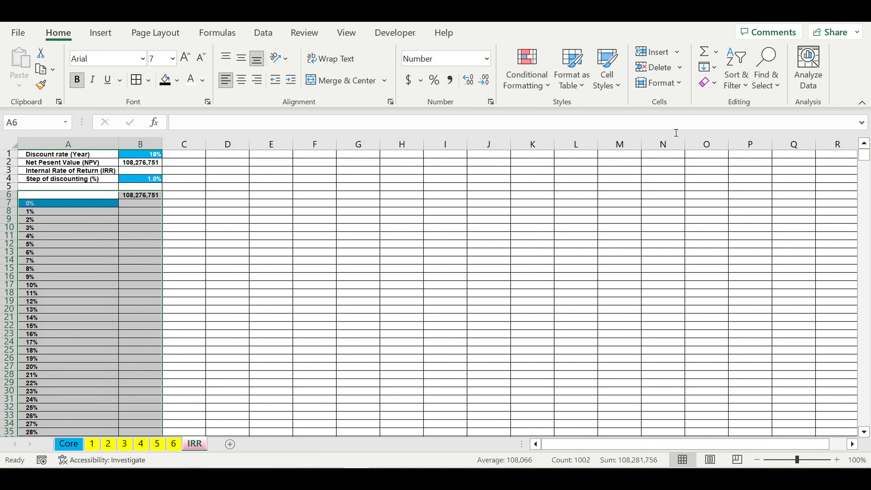
{"action": "left_click", "coordinate": [266, 32]}
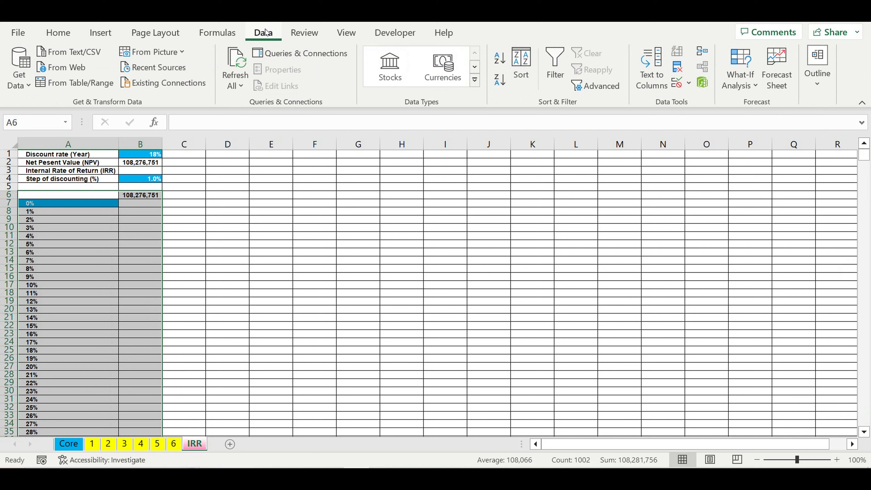
{"action": "left_click", "coordinate": [756, 86]}
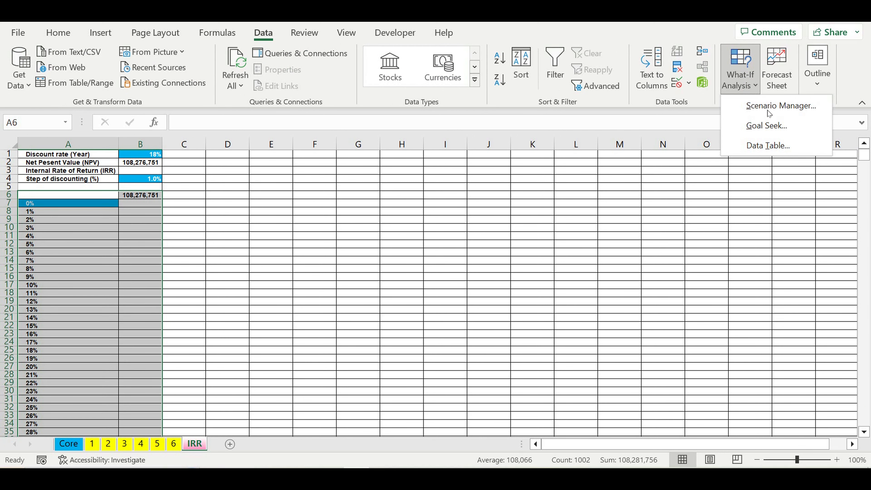
{"action": "left_click", "coordinate": [770, 146]}
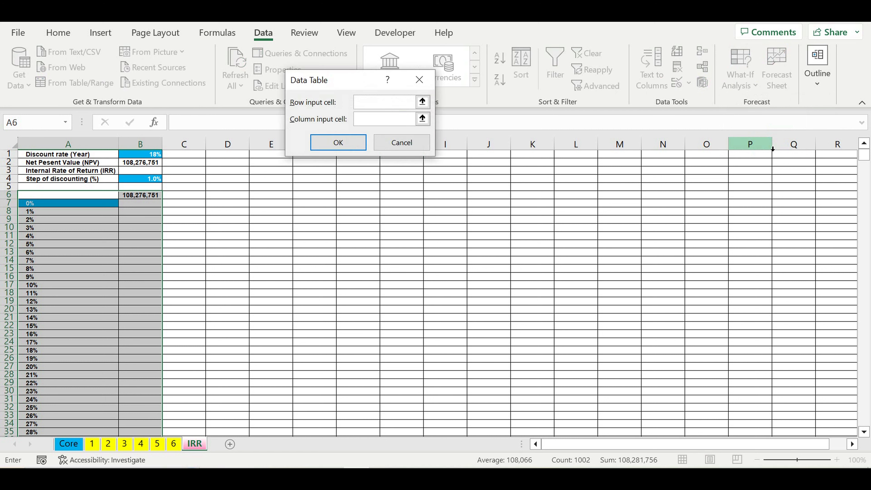
{"action": "left_click", "coordinate": [367, 126]}
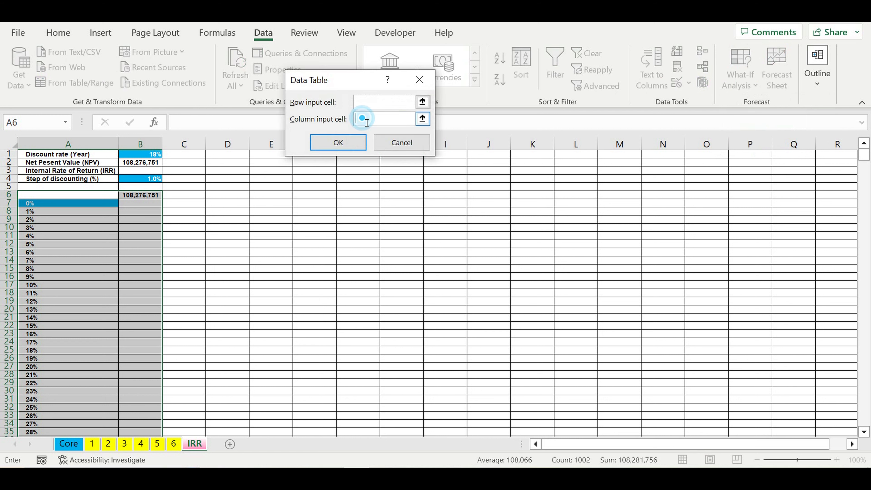
{"action": "left_click", "coordinate": [142, 155]}
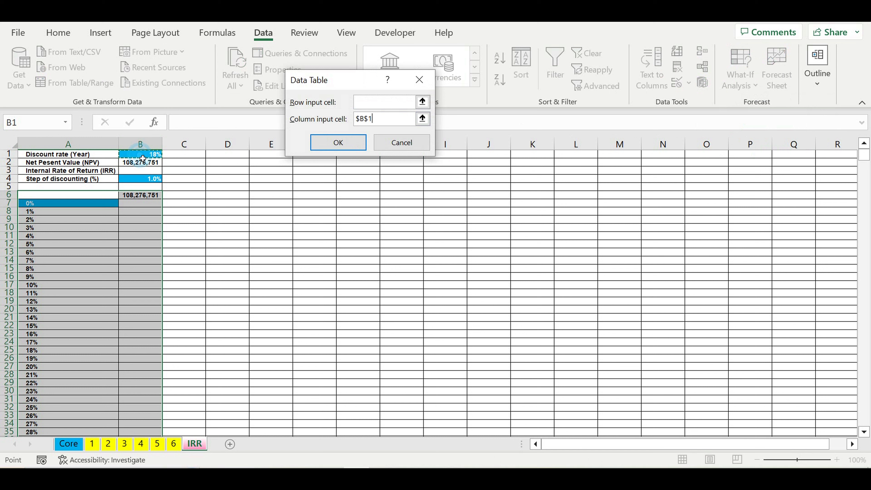
{"action": "left_click", "coordinate": [346, 149]}
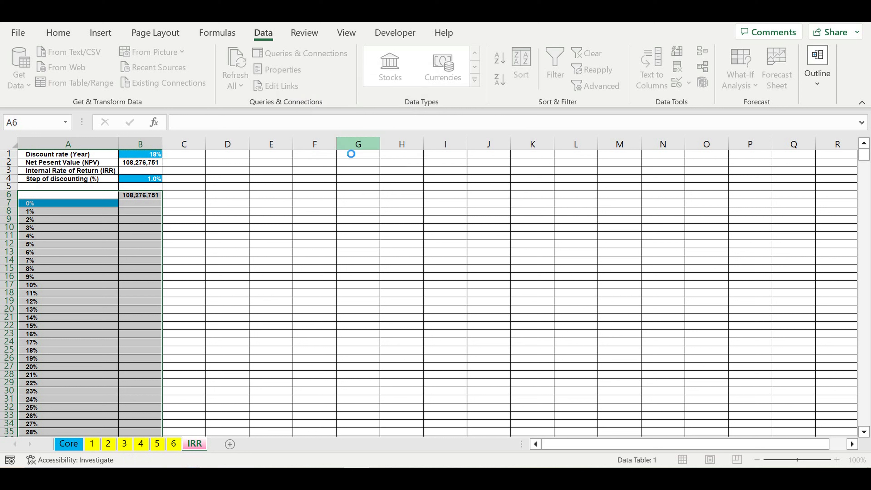
Examine the data table's NPV results, compare them with the Core sheet's cash flow rows, and scroll through the rates.
{"action": "left_click", "coordinate": [224, 270]}
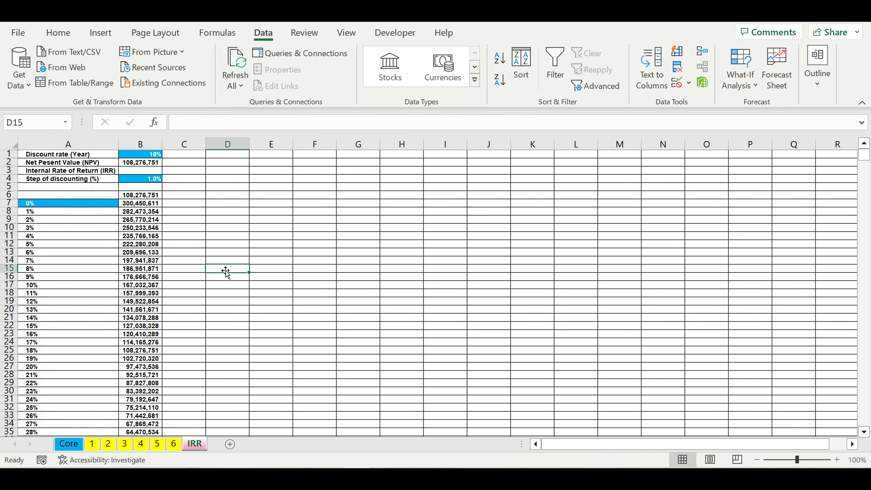
{"action": "left_click", "coordinate": [151, 204]}
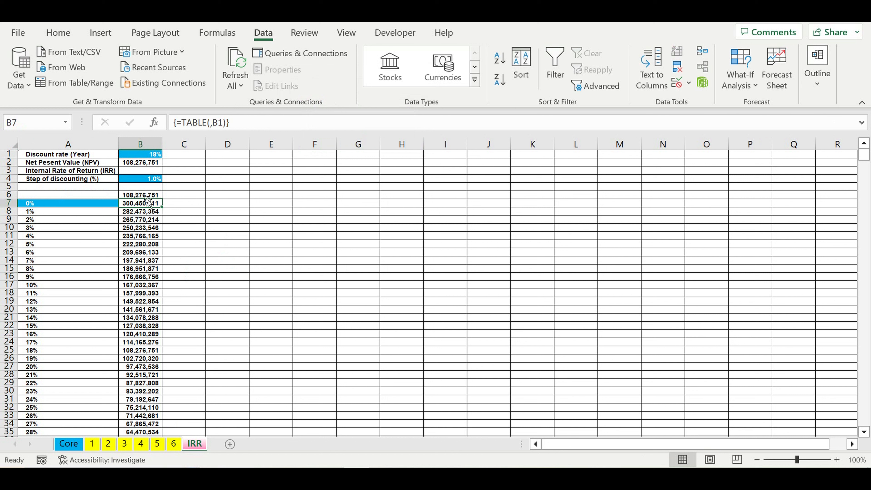
{"action": "left_click", "coordinate": [142, 206]}
{"action": "left_click", "coordinate": [68, 444]}
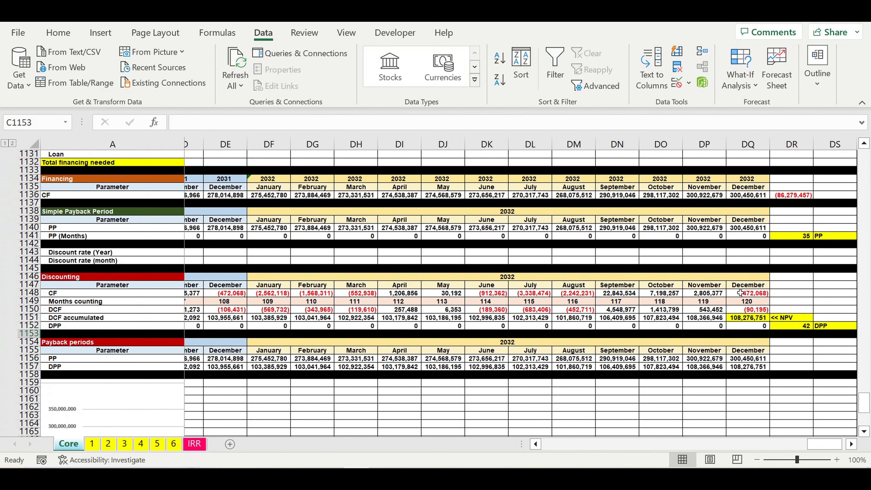
{"action": "left_click", "coordinate": [749, 227]}
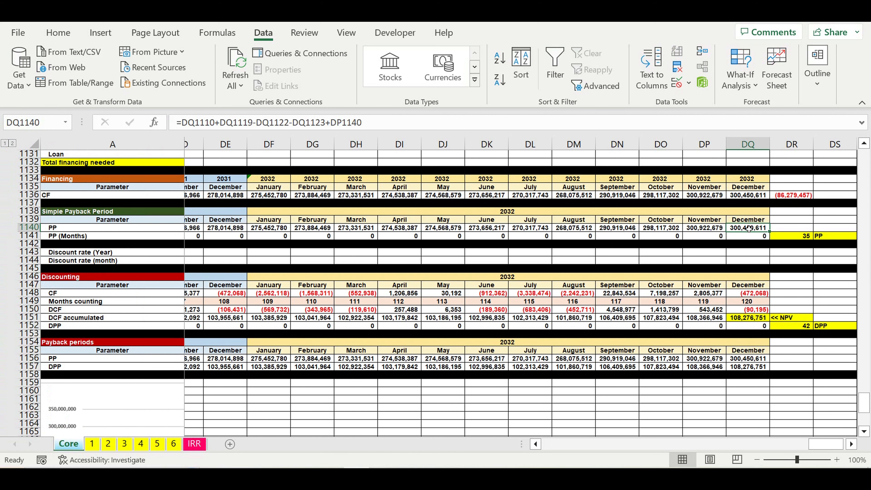
{"action": "left_click", "coordinate": [194, 444]}
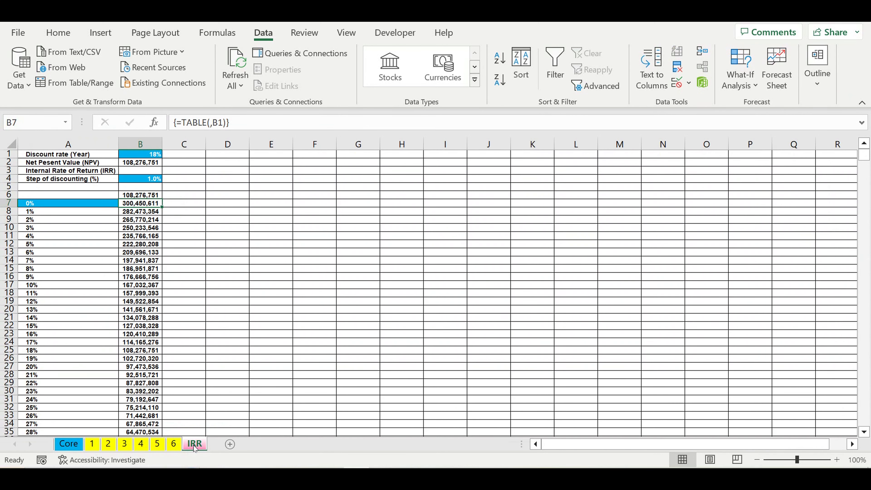
{"action": "scroll", "coordinate": [188, 292], "scroll_direction": "down", "scroll_amount": 4}
{"action": "scroll", "coordinate": [189, 292], "scroll_direction": "down", "scroll_amount": 10}
{"action": "scroll", "coordinate": [188, 292], "scroll_direction": "down", "scroll_amount": 6}
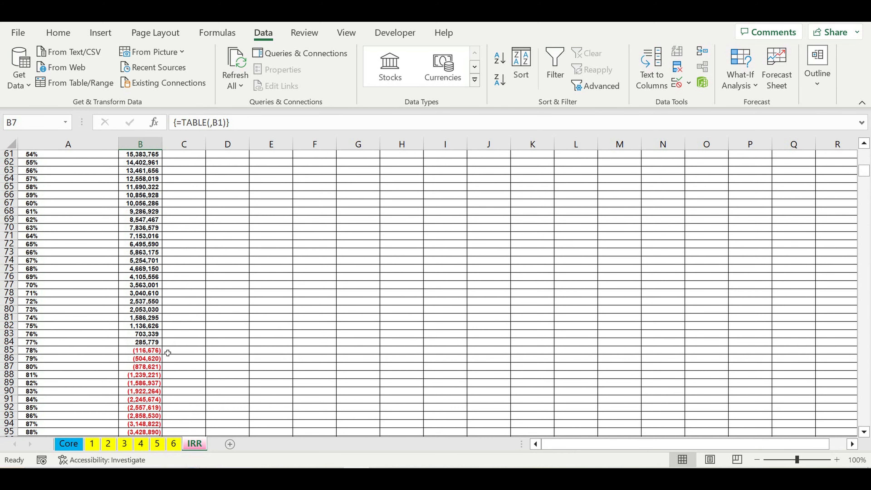
{"action": "left_click", "coordinate": [47, 354]}
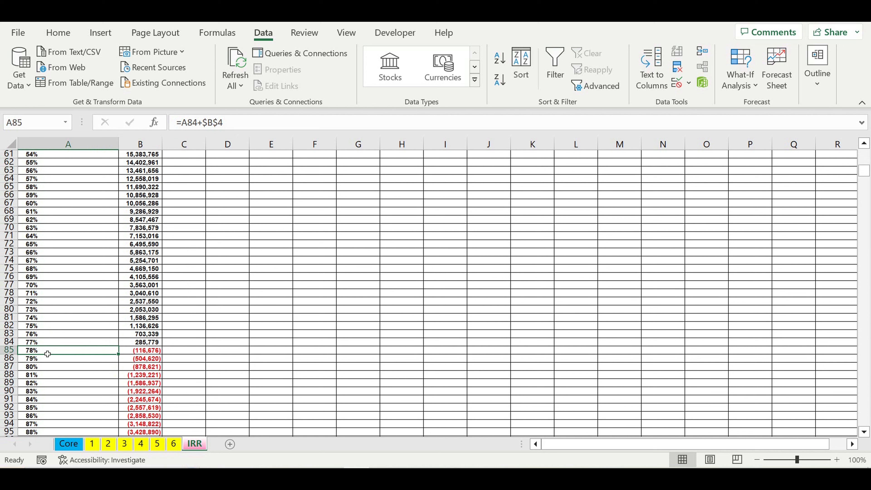
Inspect the rate formula and data table cells around rows 84–85, then return to the top of the IRR sheet.
{"action": "left_click", "coordinate": [143, 356]}
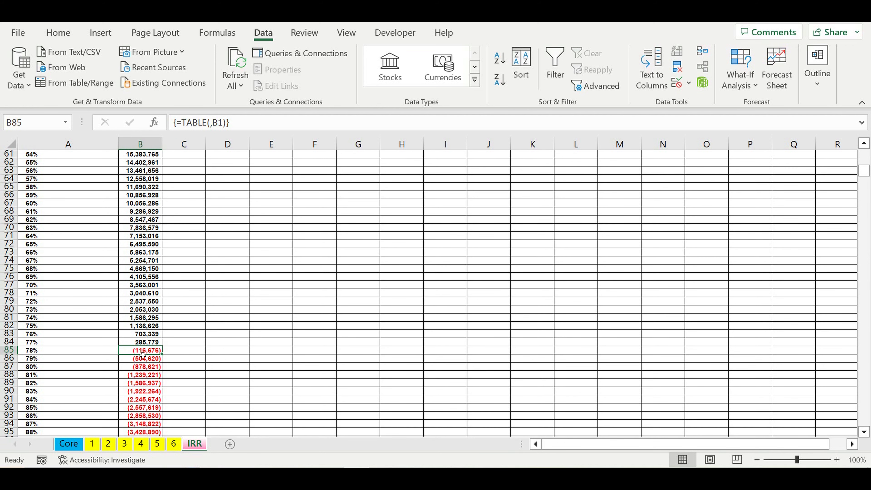
{"action": "left_click", "coordinate": [65, 352]}
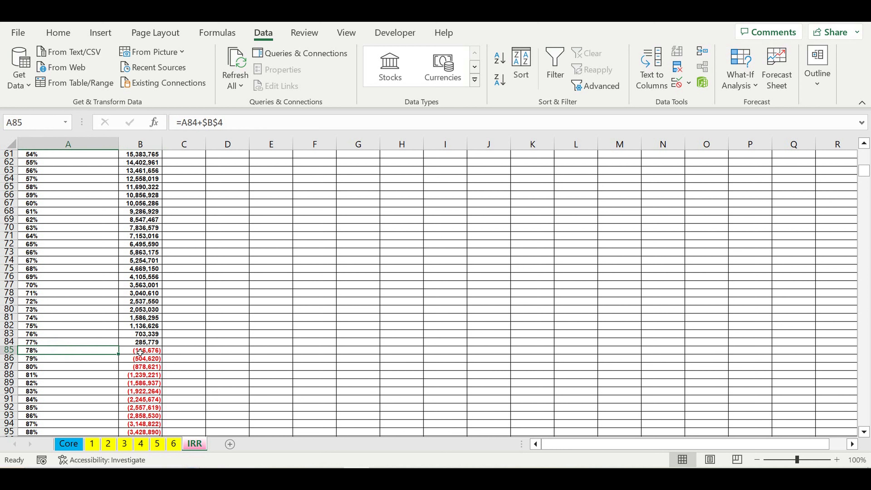
{"action": "left_click", "coordinate": [156, 355]}
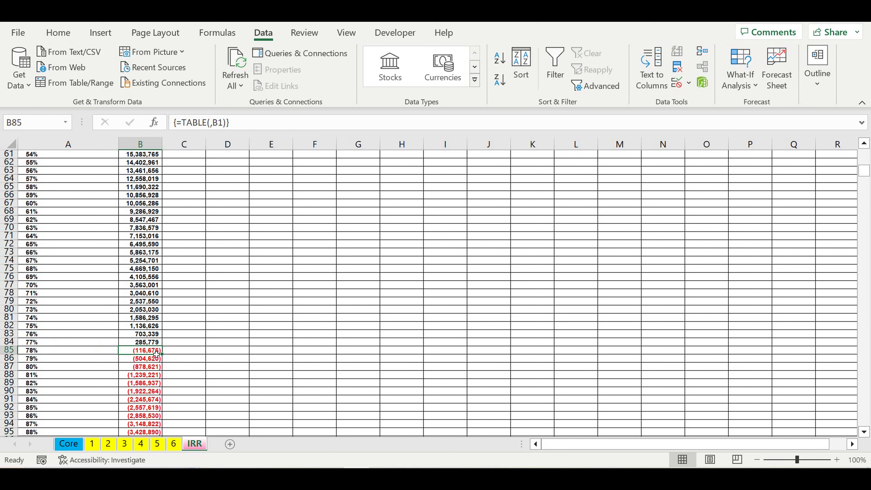
{"action": "left_click", "coordinate": [151, 343]}
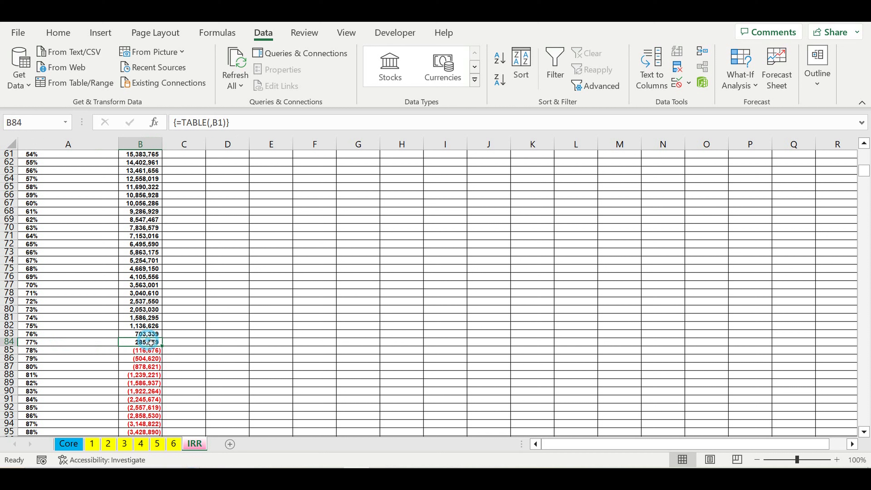
{"action": "left_click_drag", "start_coordinate": [151, 343], "coordinate": [151, 350]}
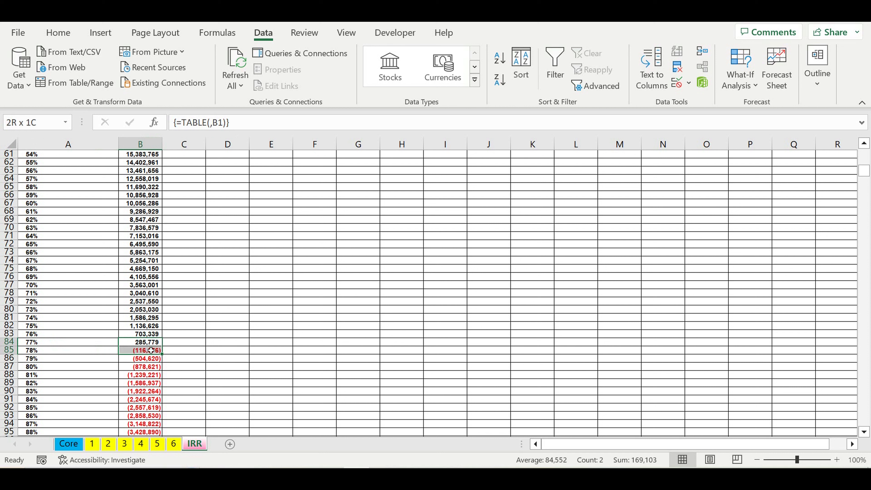
{"action": "left_click", "coordinate": [97, 352]}
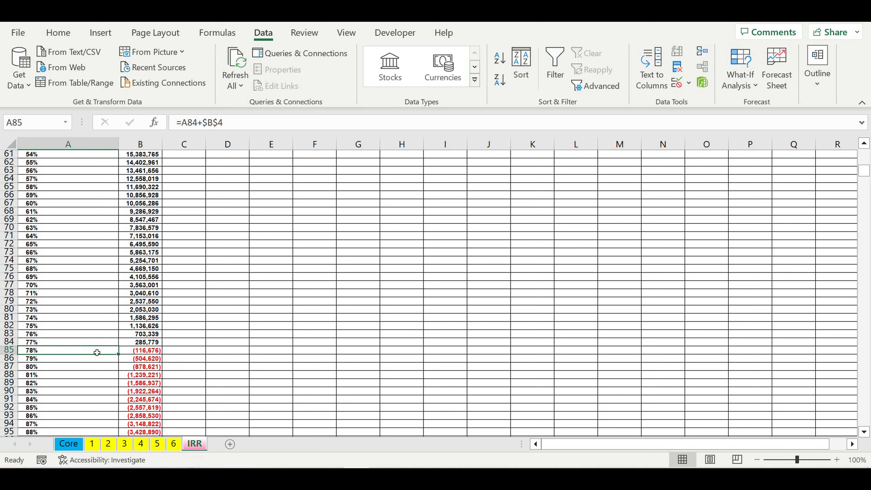
{"action": "scroll", "coordinate": [97, 352], "scroll_direction": "up", "scroll_amount": 15}
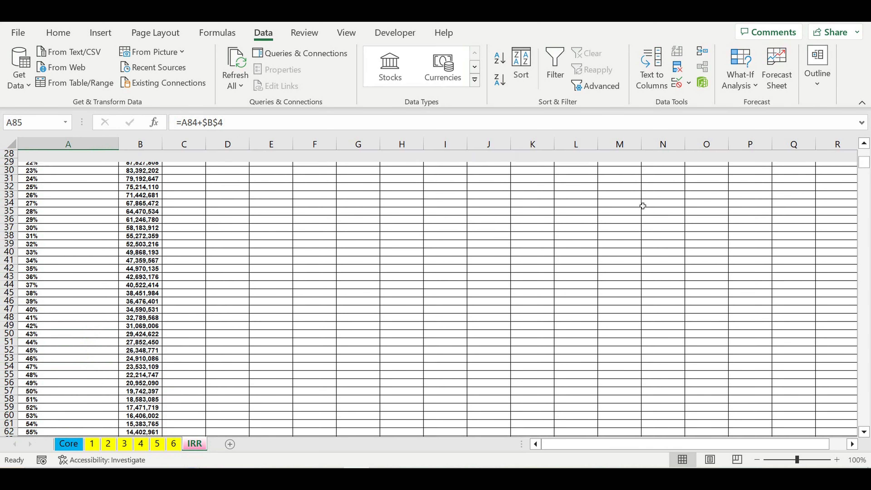
{"action": "left_click_drag", "start_coordinate": [861, 160], "coordinate": [862, 147]}
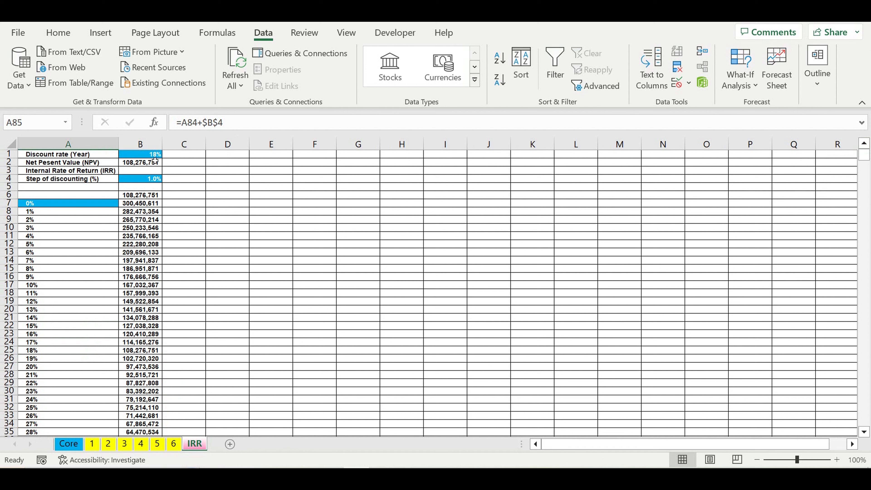
In C7, enter the formula =IF(B7<0,1,0) to flag a negative NPV.
{"action": "left_click", "coordinate": [144, 173]}
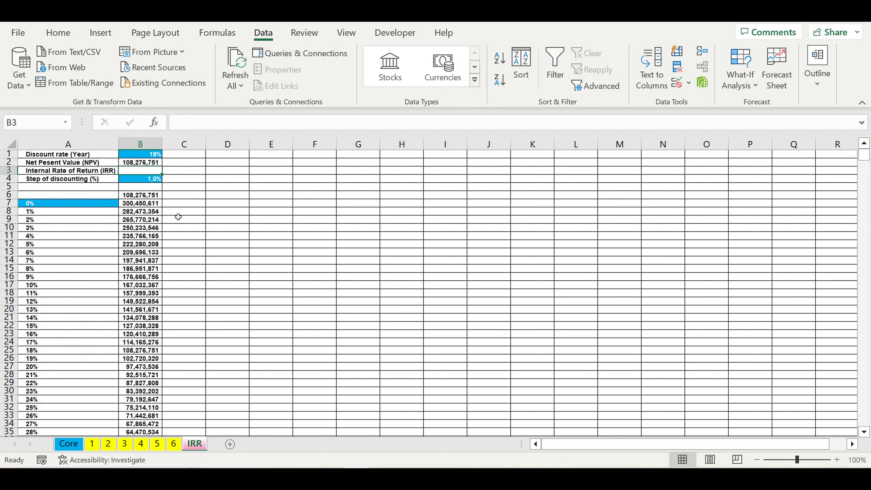
{"action": "left_click", "coordinate": [184, 205]}
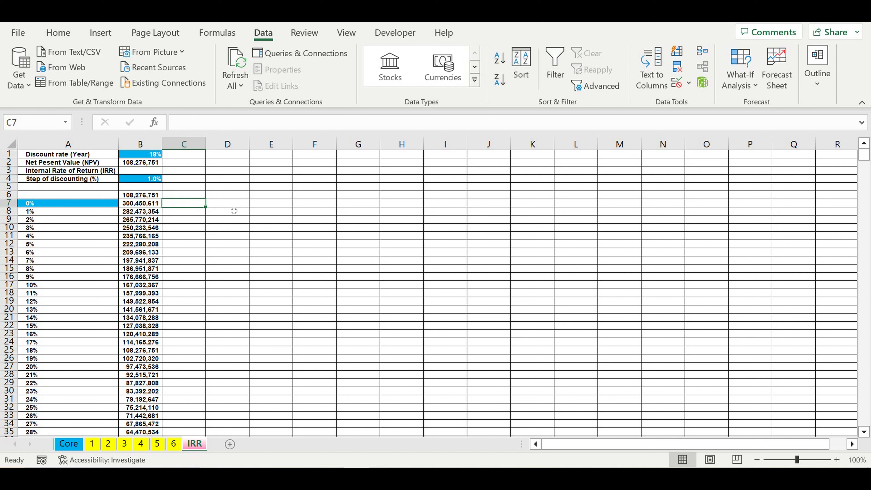
{"action": "type", "text": "="}
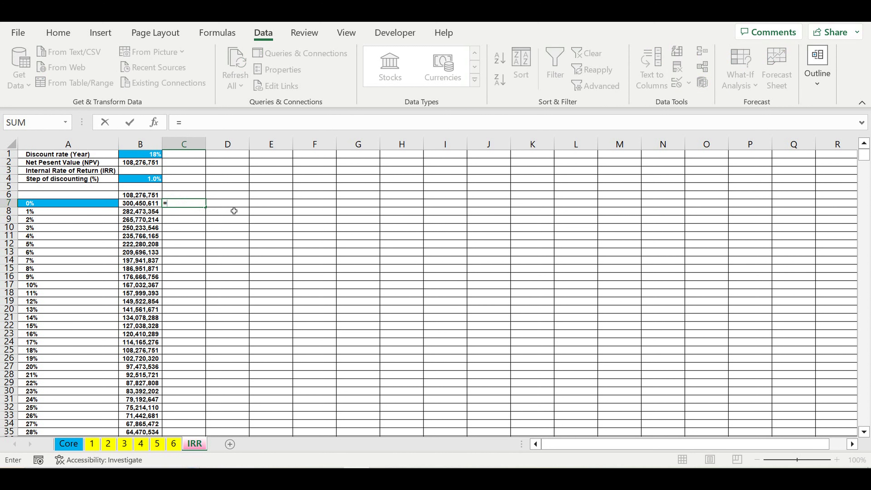
{"action": "type", "text": "if("}
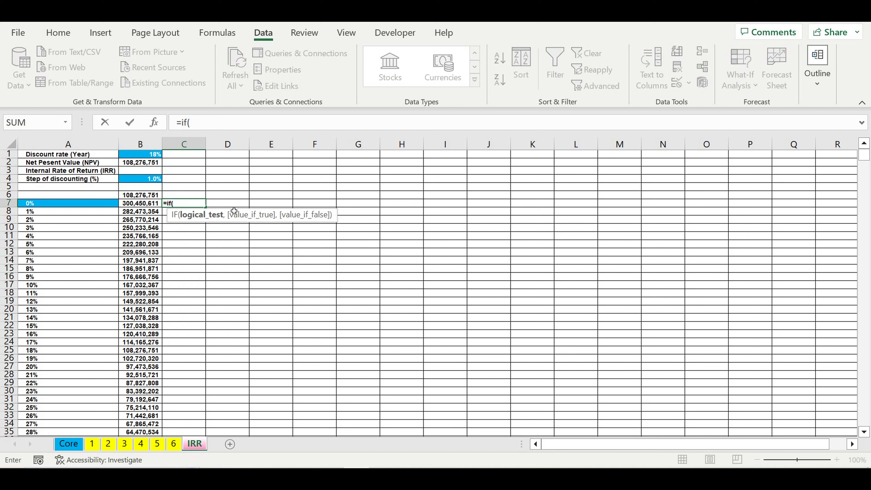
{"action": "left_click", "coordinate": [142, 204]}
{"action": "type", "text": "<0"}
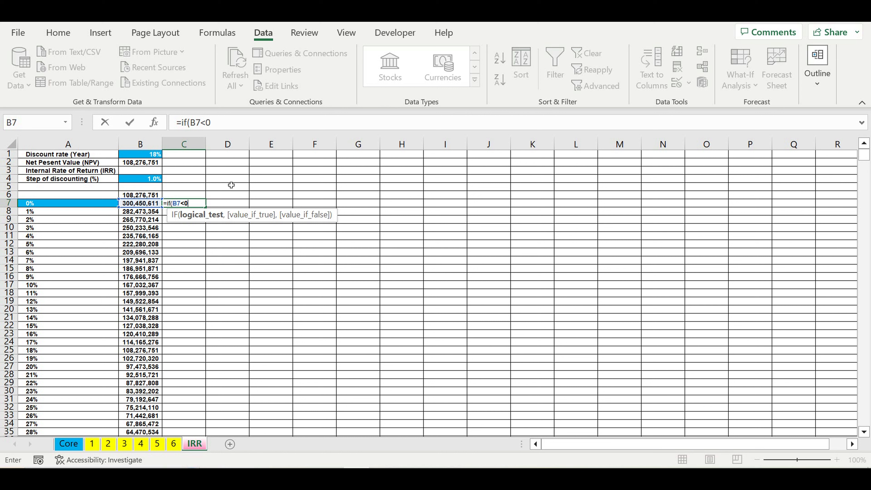
{"action": "type", "text": ","}
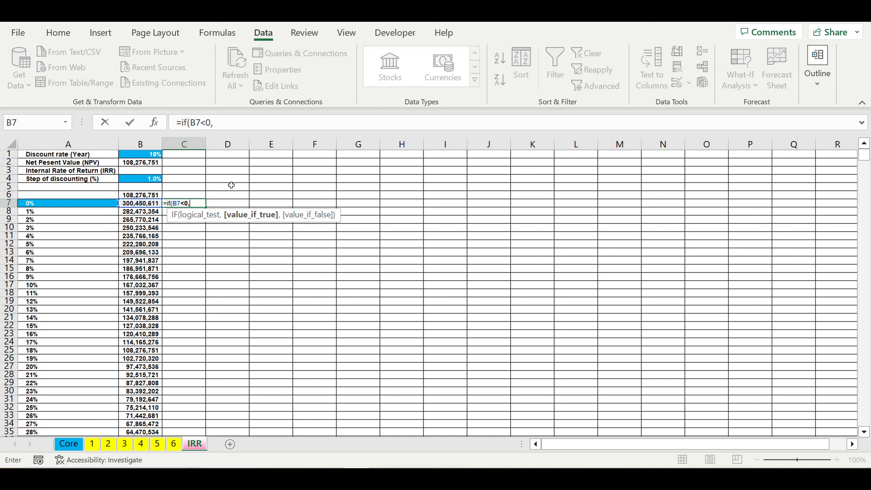
{"action": "type", "text": "1,0"}
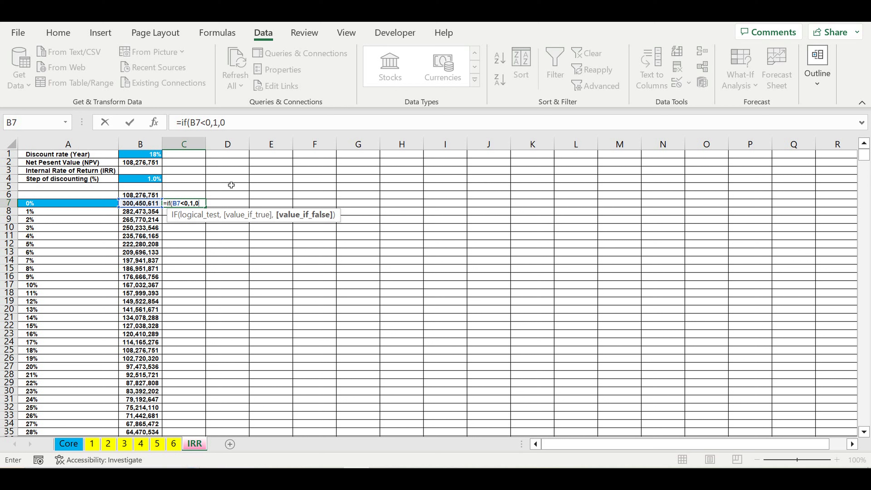
{"action": "type", "text": ")"}
{"action": "key", "text": "Return"}
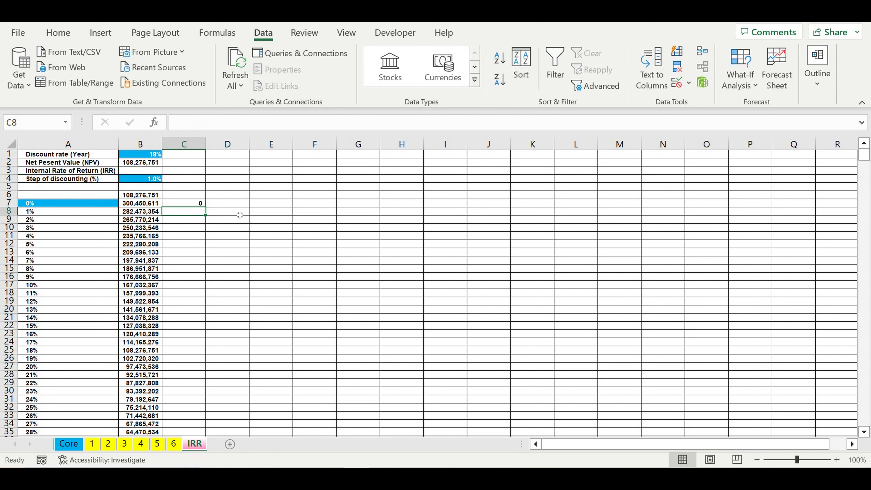
Begin the C8 formula as =IF(C7=1,1, removing the unneeded AND wrapper.
{"action": "type", "text": "="}
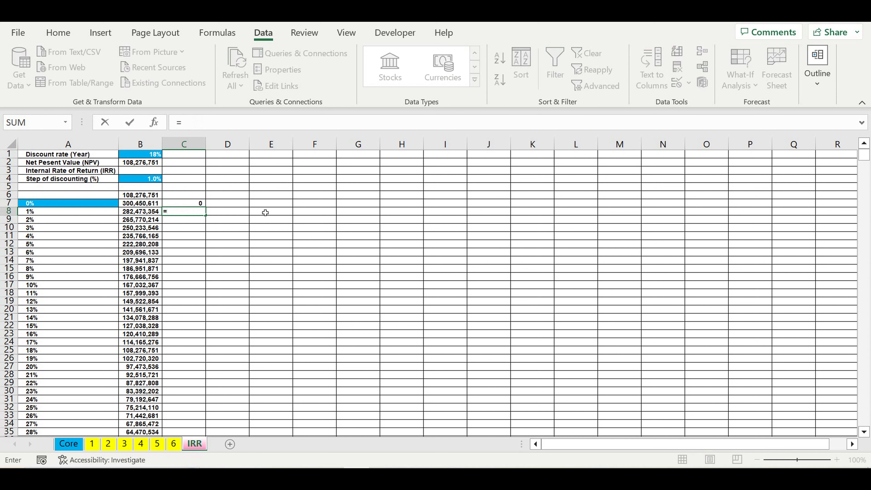
{"action": "type", "text": "if(and("}
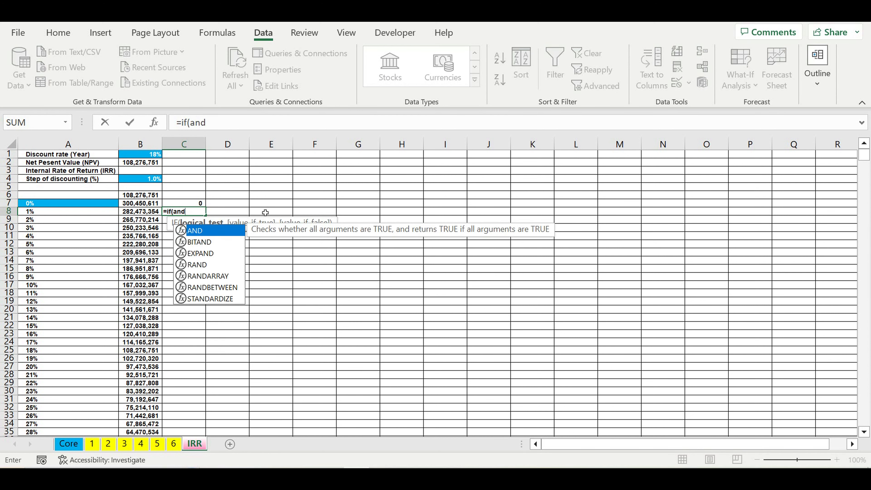
{"action": "left_click", "coordinate": [190, 205]}
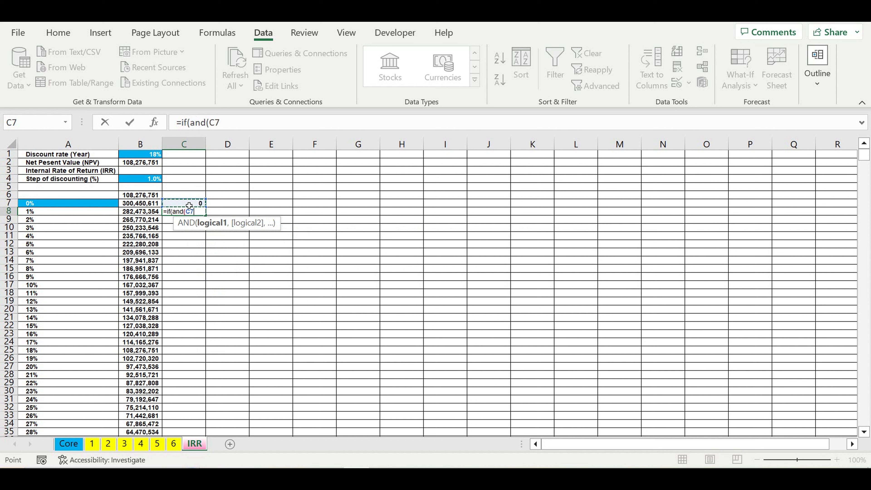
{"action": "type", "text": "="}
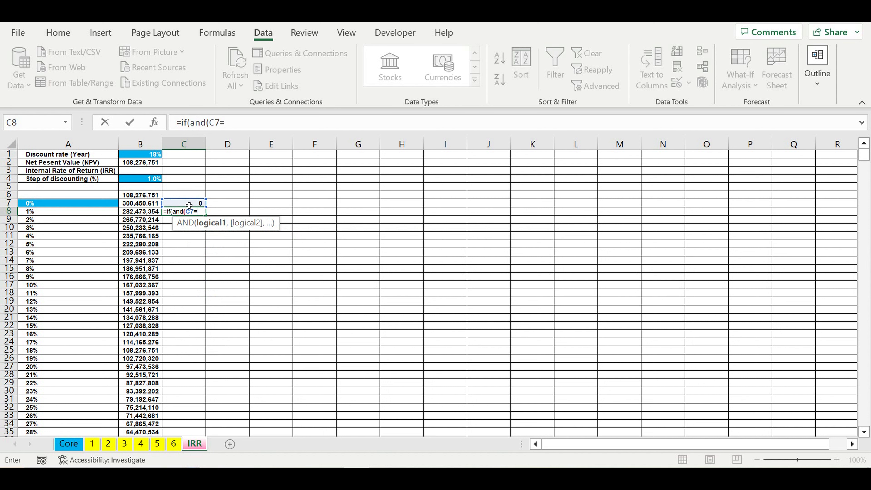
{"action": "type", "text": "1,"}
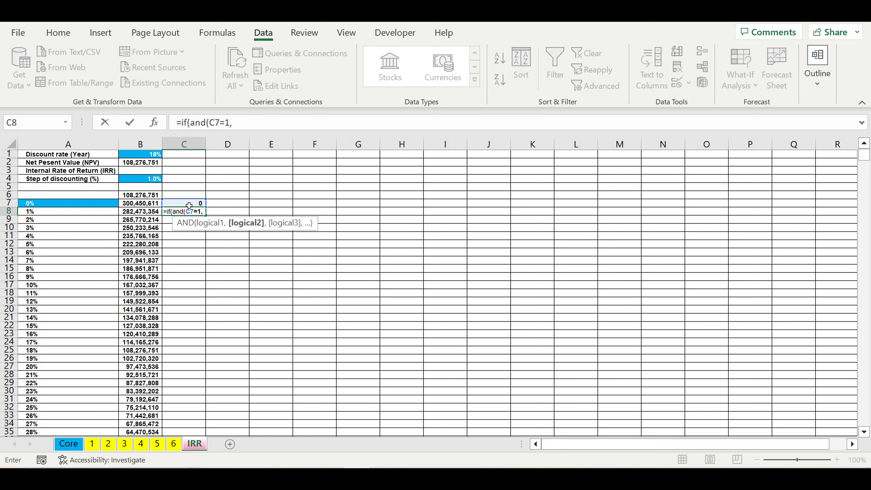
{"action": "type", "text": "1,"}
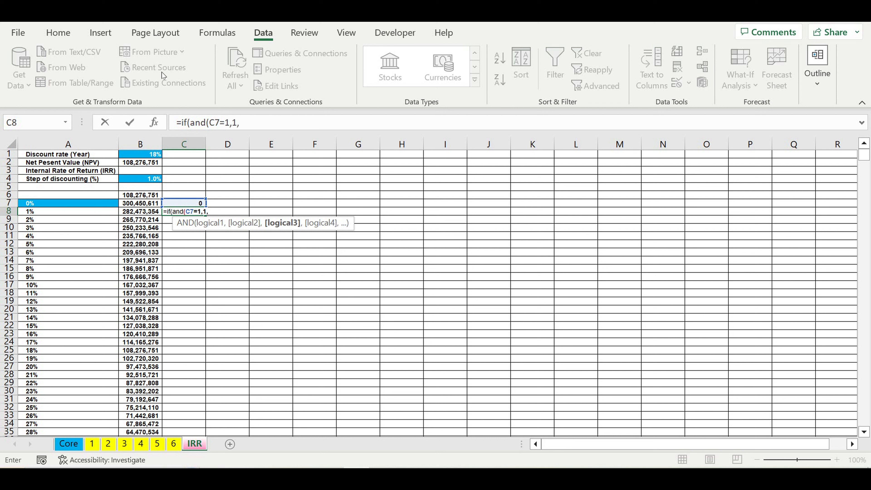
{"action": "left_click", "coordinate": [213, 125]}
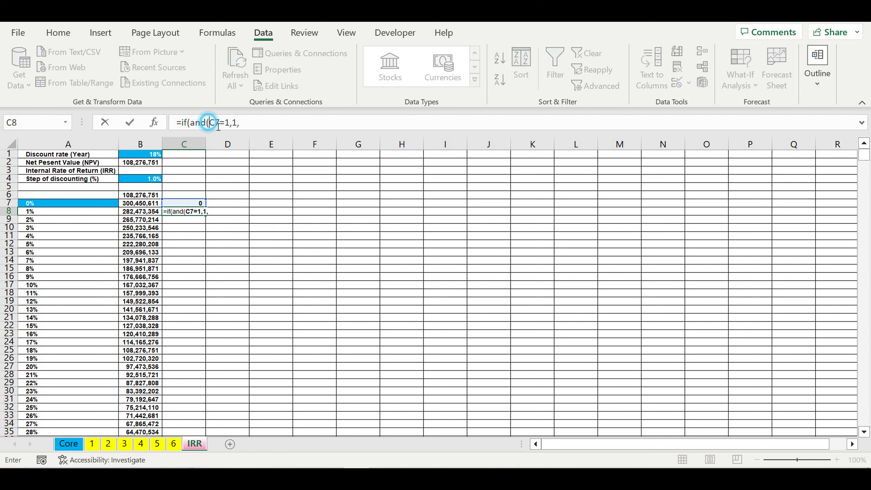
{"action": "key", "text": "BackSpace"}
{"action": "key", "text": "BackSpace"}
{"action": "key", "text": "BackSpace"}
{"action": "key", "text": "BackSpace"}
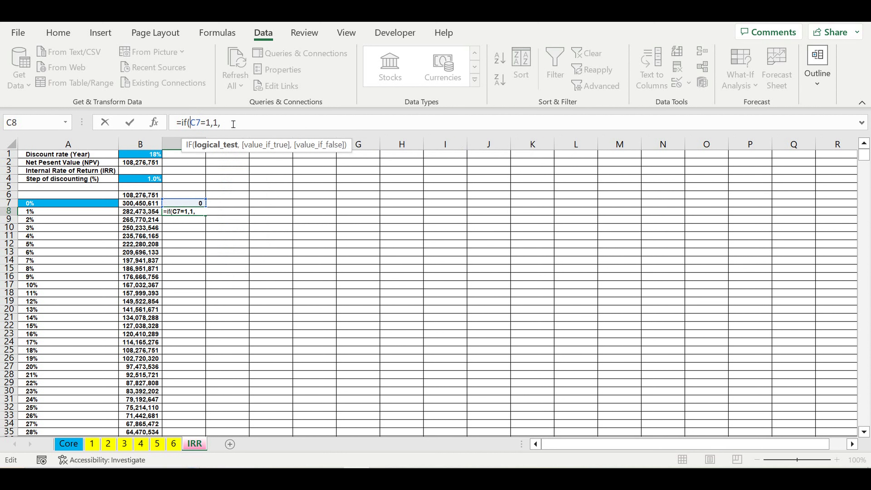
Extend the C8 formula with the nested condition IF(AND(C7=0,B8>0),0, as the false branch.
{"action": "left_click", "coordinate": [234, 125]}
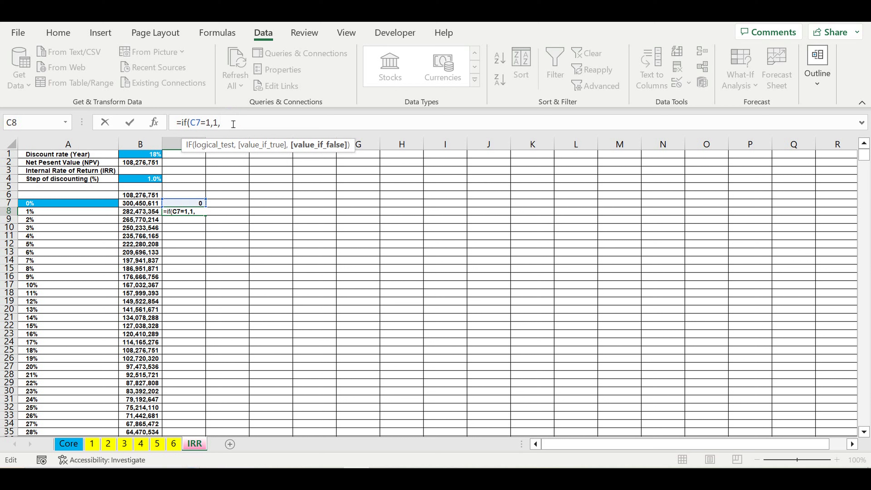
{"action": "type", "text": "if(and("}
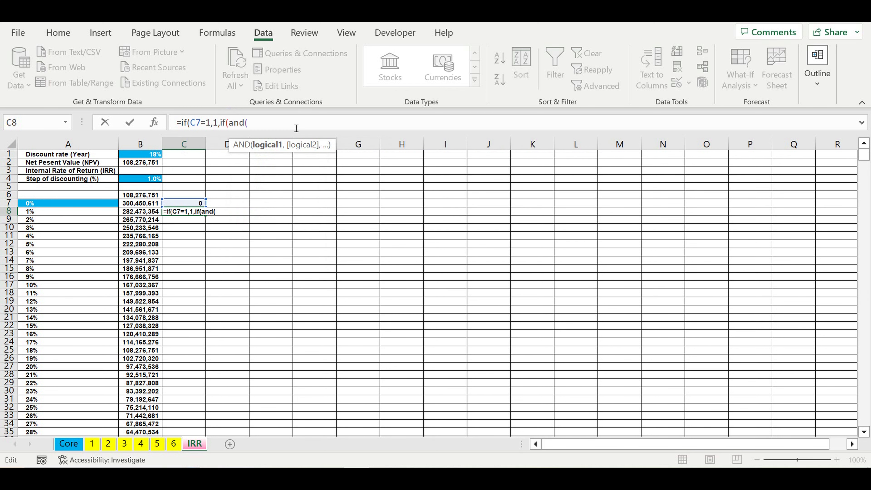
{"action": "left_click", "coordinate": [191, 206]}
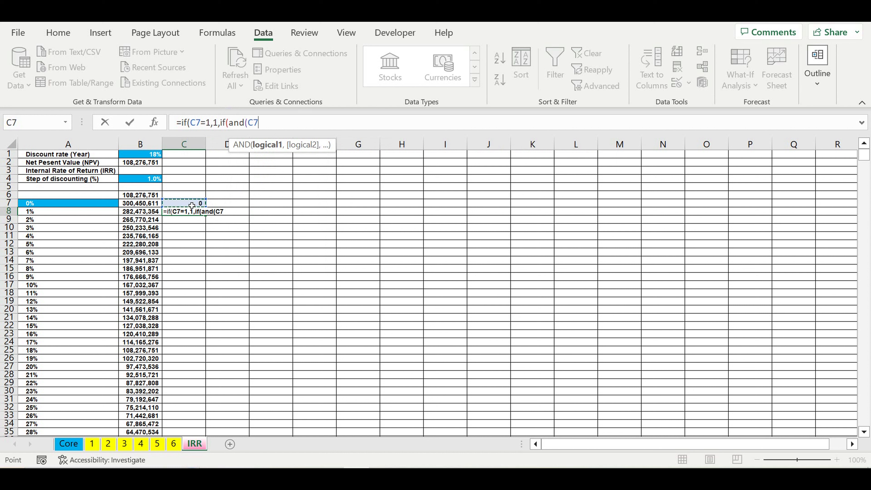
{"action": "type", "text": "=0,"}
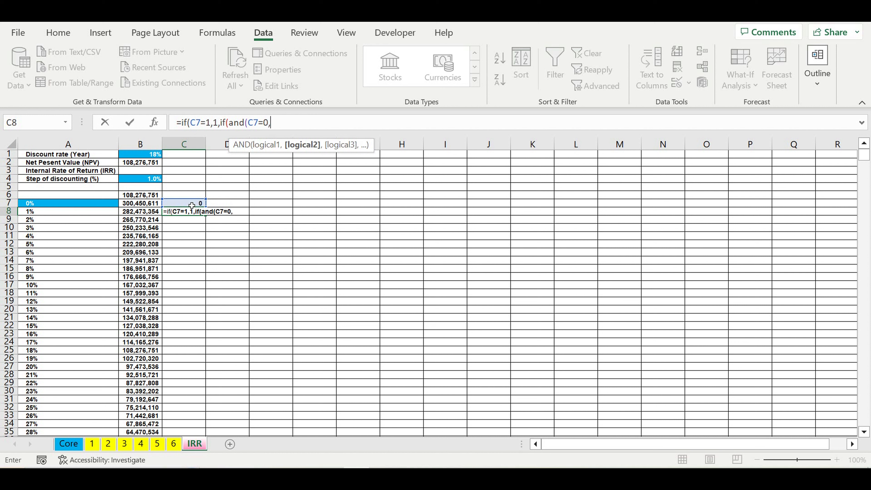
{"action": "left_click", "coordinate": [139, 214]}
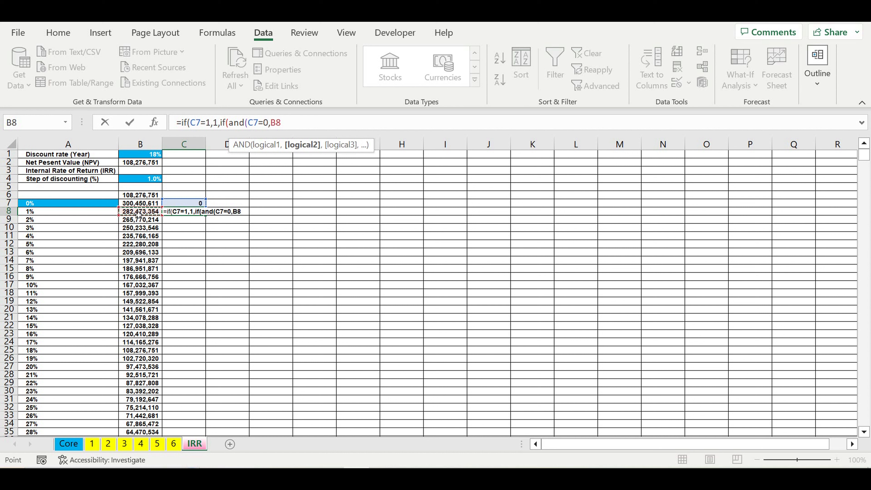
{"action": "type", "text": ">0),"}
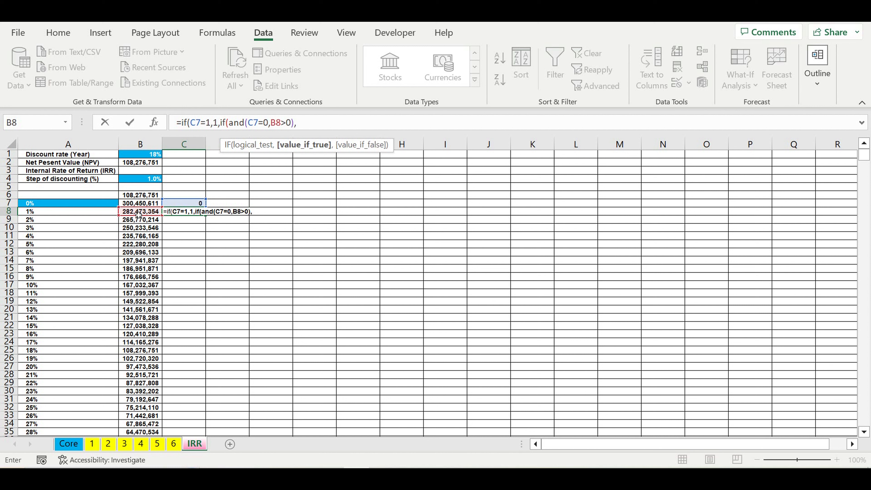
{"action": "type", "text": "0,"}
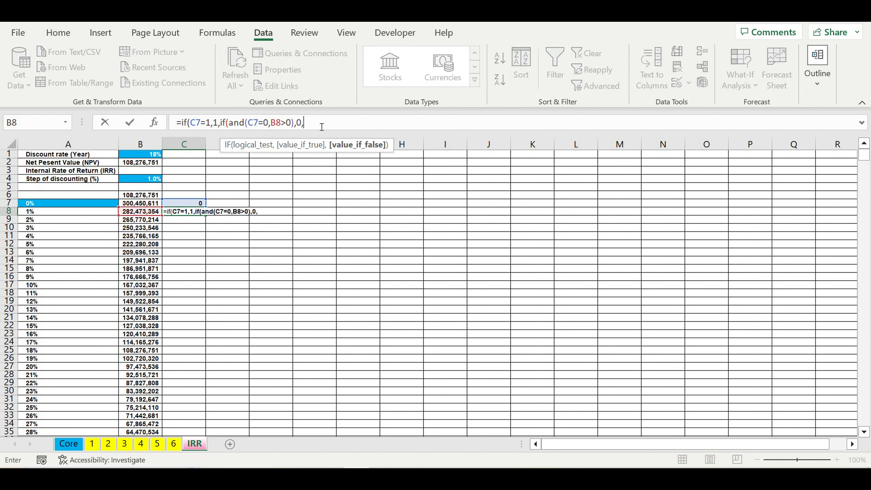
Complete the C8 formula by adding a final branch IF(AND(C7=0,B8<0),1,1) and closing all parentheses.
{"action": "left_click_drag", "start_coordinate": [320, 126], "coordinate": [220, 125]}
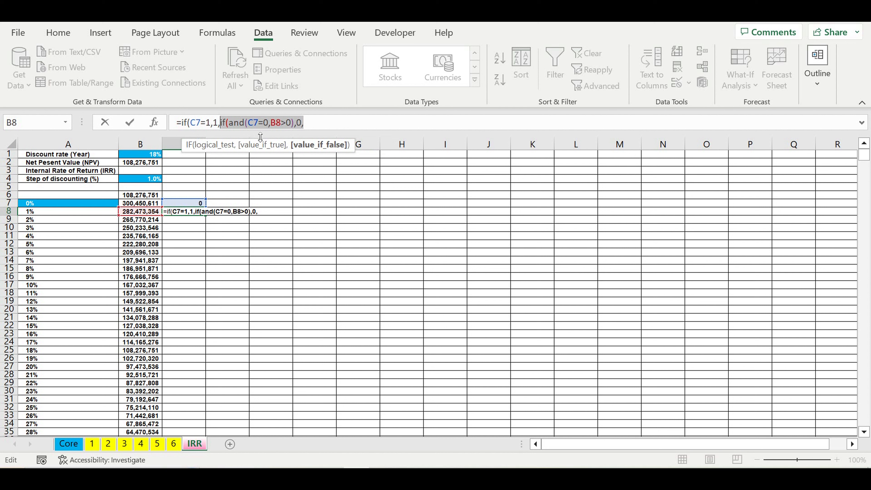
{"action": "left_click", "coordinate": [319, 126]}
{"action": "key", "text": "ctrl+v"}
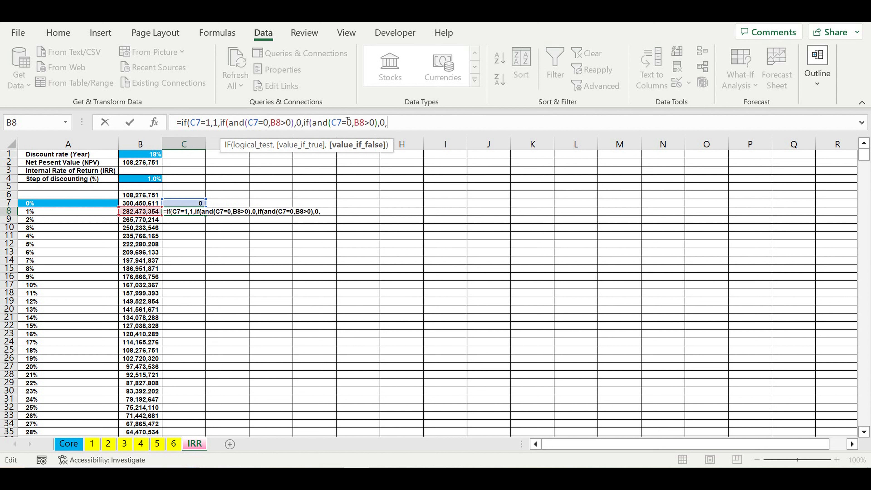
{"action": "left_click_drag", "start_coordinate": [369, 123], "coordinate": [364, 124]}
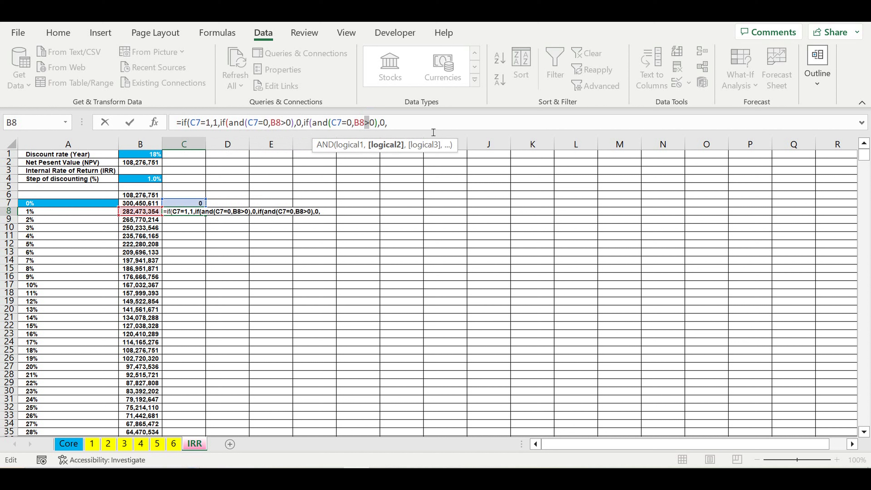
{"action": "type", "text": "<"}
{"action": "left_click_drag", "start_coordinate": [385, 123], "coordinate": [378, 123]}
{"action": "type", "text": "1"}
{"action": "left_click", "coordinate": [409, 122]}
{"action": "type", "text": "1"}
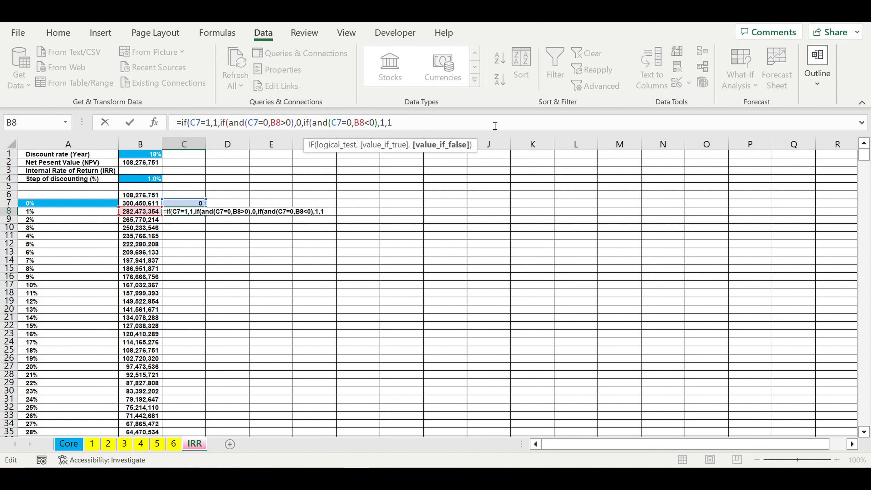
{"action": "type", "text": "))"}
{"action": "key", "text": "Return"}
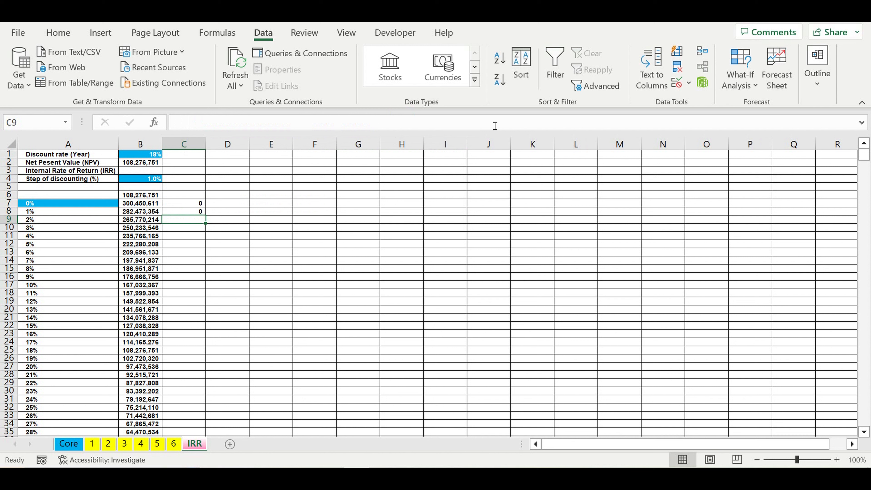
Fill the C8 flag formula down column C to the end of the discount-rate table.
{"action": "left_click", "coordinate": [190, 213]}
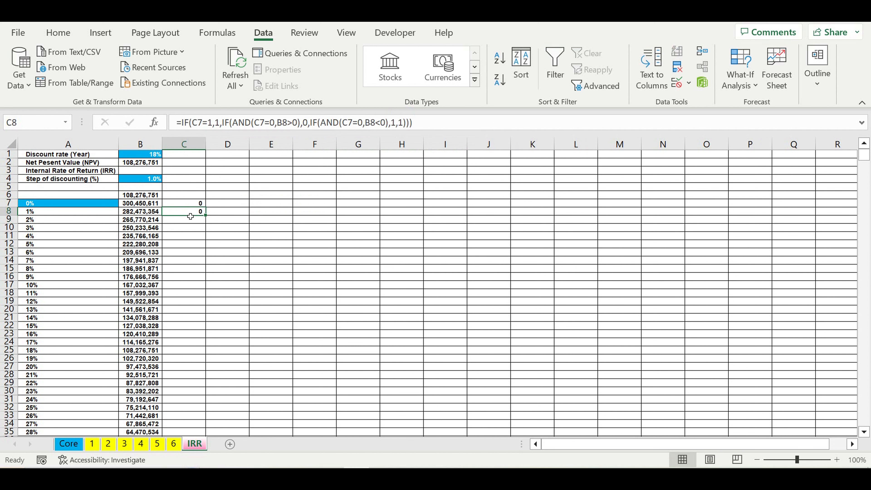
{"action": "left_click_drag", "start_coordinate": [209, 220], "coordinate": [227, 345]}
{"action": "scroll", "coordinate": [228, 343], "scroll_direction": "down", "scroll_amount": 4}
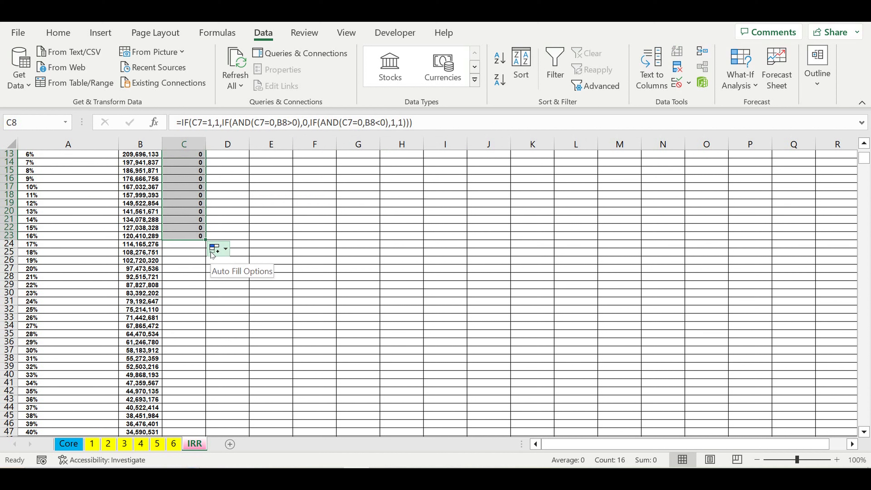
{"action": "left_click_drag", "start_coordinate": [205, 239], "coordinate": [201, 425]}
{"action": "left_click", "coordinate": [271, 368]}
{"action": "scroll", "coordinate": [257, 378], "scroll_direction": "down", "scroll_amount": 2}
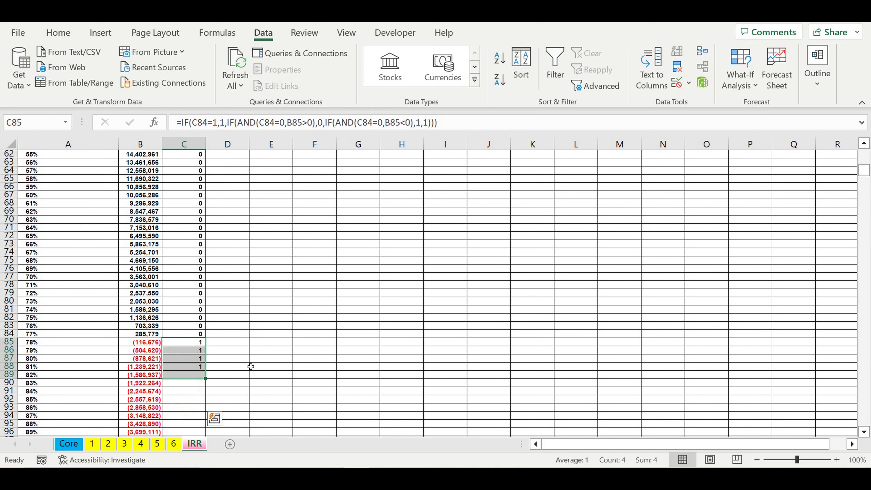
{"action": "left_click", "coordinate": [185, 346]}
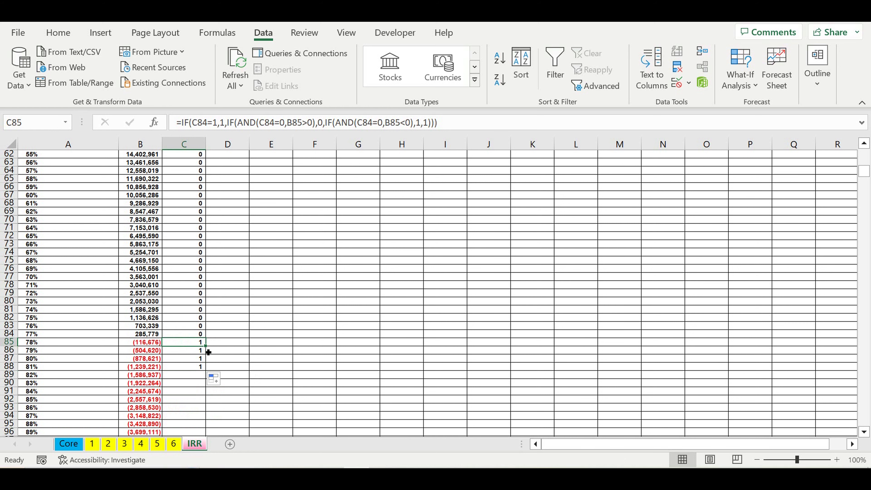
{"action": "left_click", "coordinate": [196, 369]}
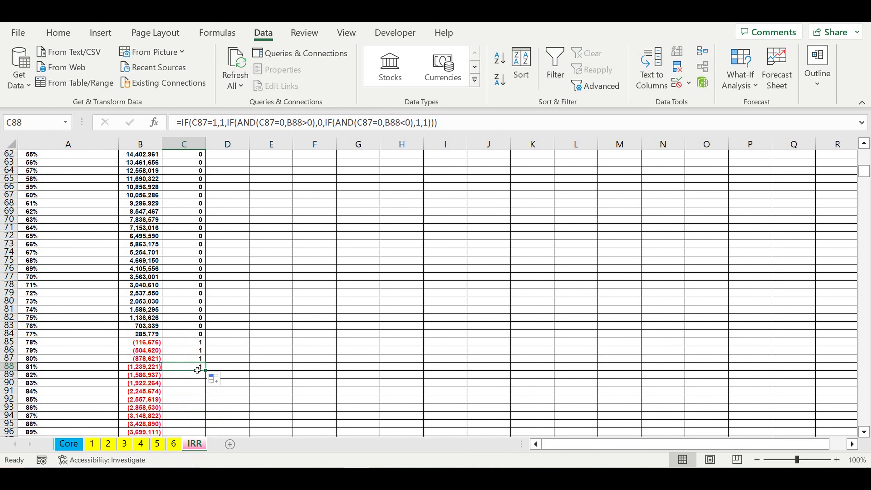
{"action": "double_click", "coordinate": [205, 371]}
{"action": "scroll", "coordinate": [302, 375], "scroll_direction": "down", "scroll_amount": 11}
{"action": "left_click_drag", "start_coordinate": [865, 183], "coordinate": [869, 435]}
{"action": "left_click_drag", "start_coordinate": [869, 134], "coordinate": [869, 135]}
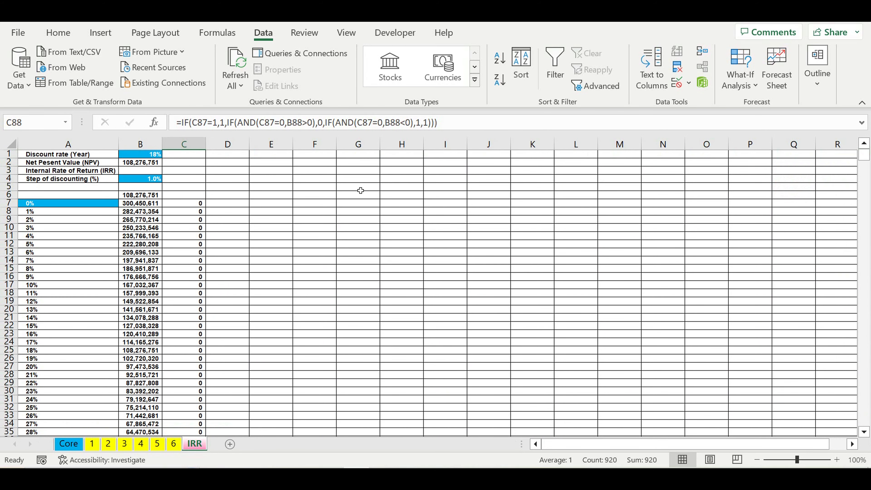
In D7, enter =IF(C7=1,A7,0) to return the discount rate when the flag is set.
{"action": "left_click", "coordinate": [230, 205]}
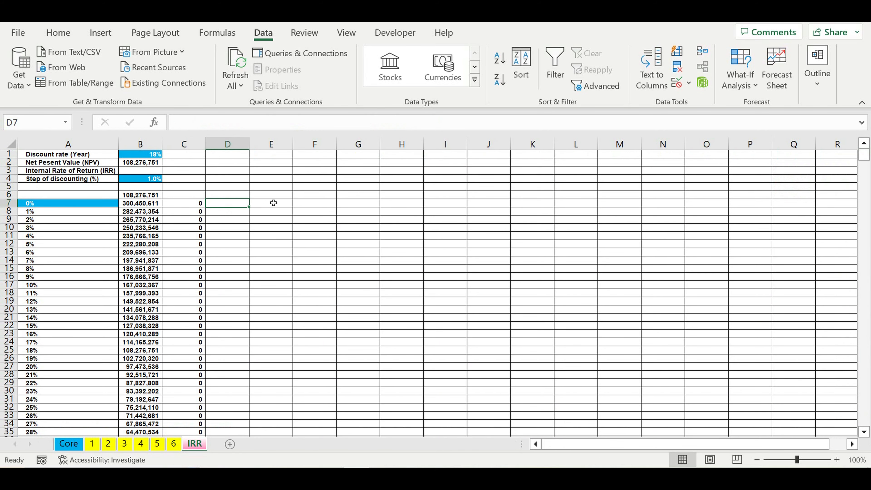
{"action": "left_click", "coordinate": [52, 206]}
{"action": "left_click", "coordinate": [217, 205]}
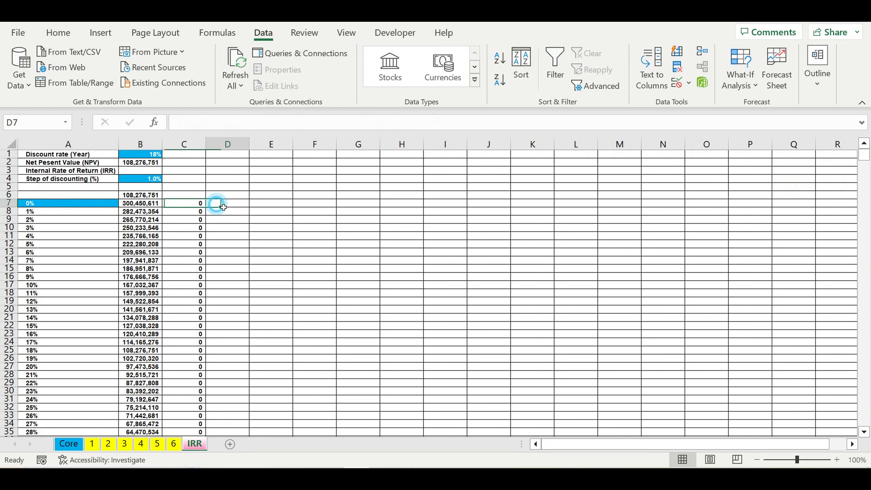
{"action": "type", "text": "=if("}
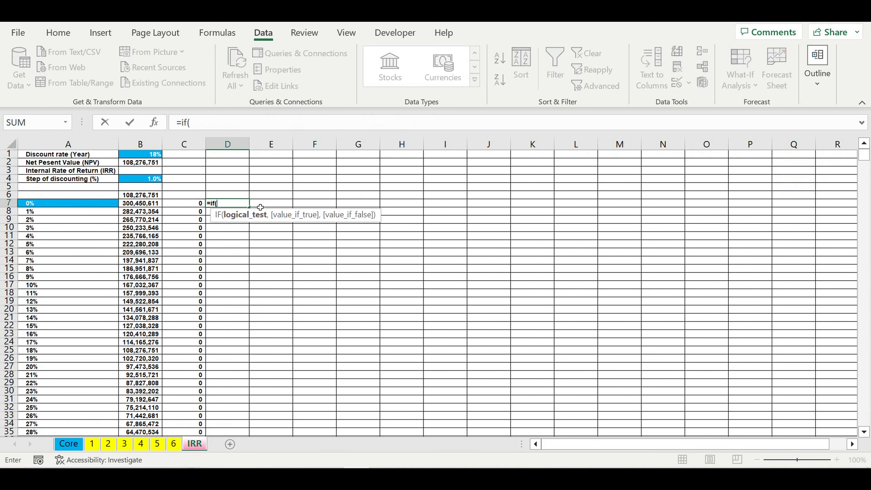
{"action": "left_click", "coordinate": [183, 206]}
{"action": "type", "text": "="}
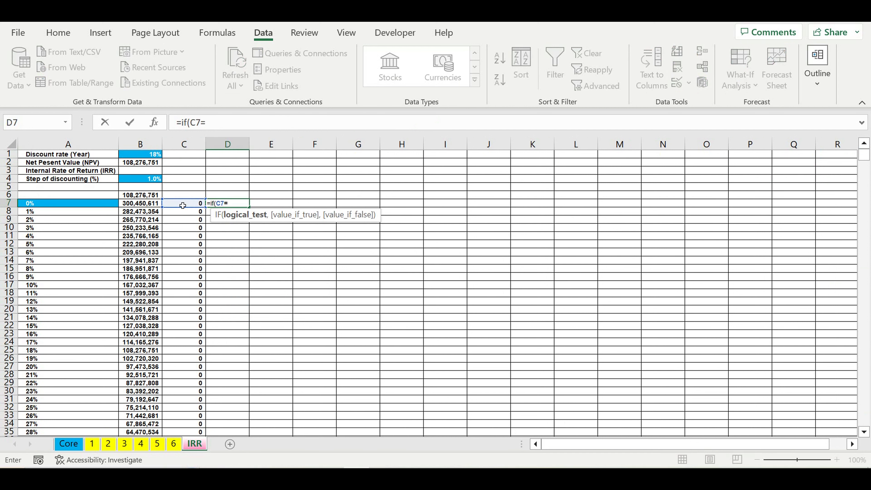
{"action": "type", "text": "1,"}
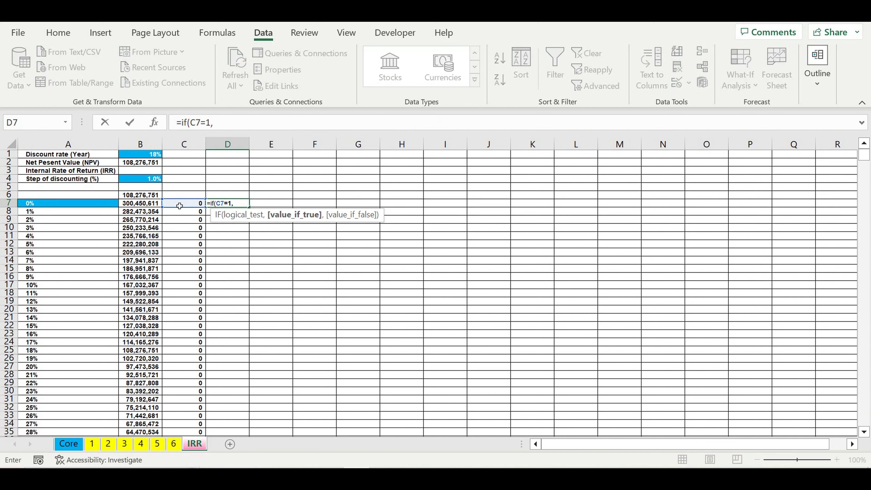
{"action": "left_click", "coordinate": [44, 206]}
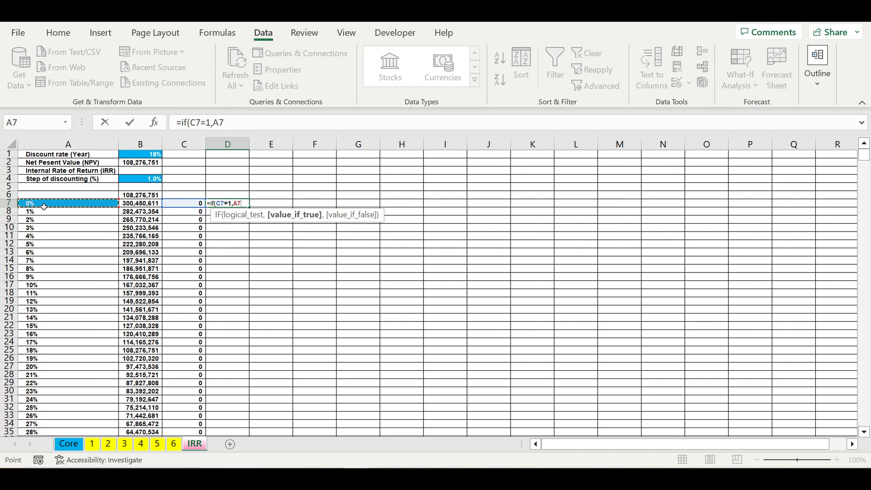
{"action": "type", "text": ","}
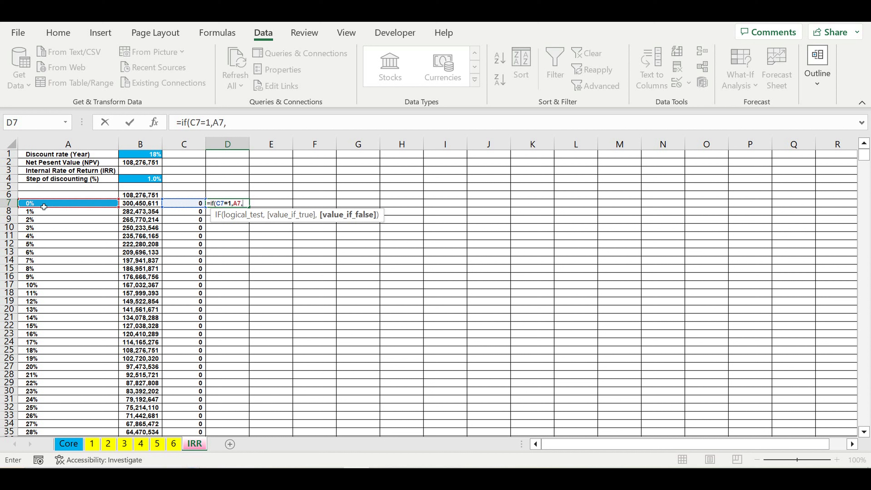
{"action": "type", "text": "0"}
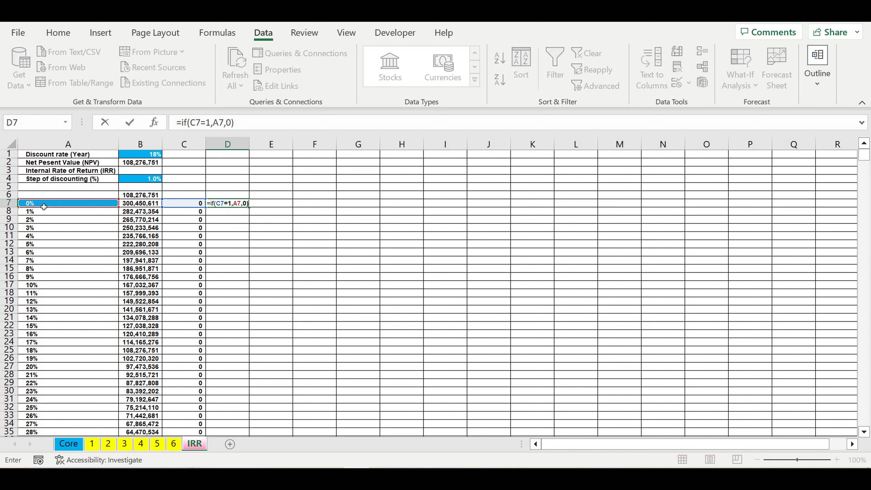
{"action": "key", "text": "Return"}
{"action": "left_click", "coordinate": [235, 205]}
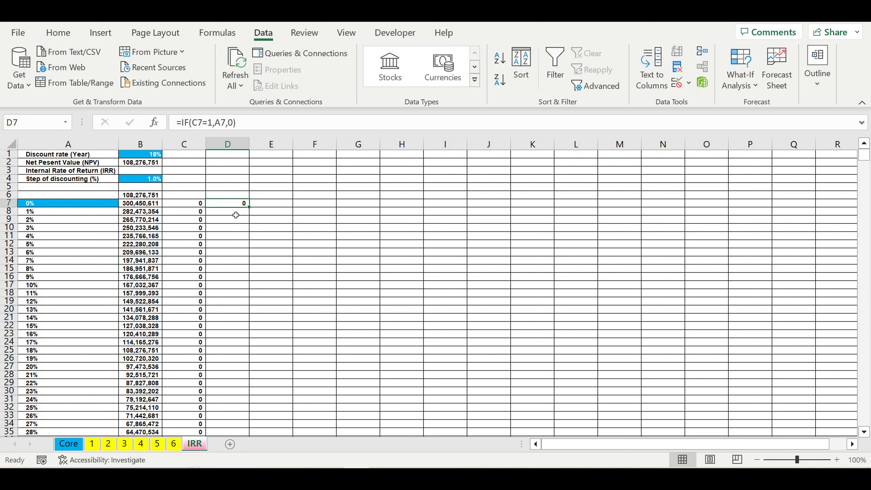
Format D7 as a percentage with one decimal place.
{"action": "left_click", "coordinate": [65, 40]}
{"action": "left_click", "coordinate": [433, 79]}
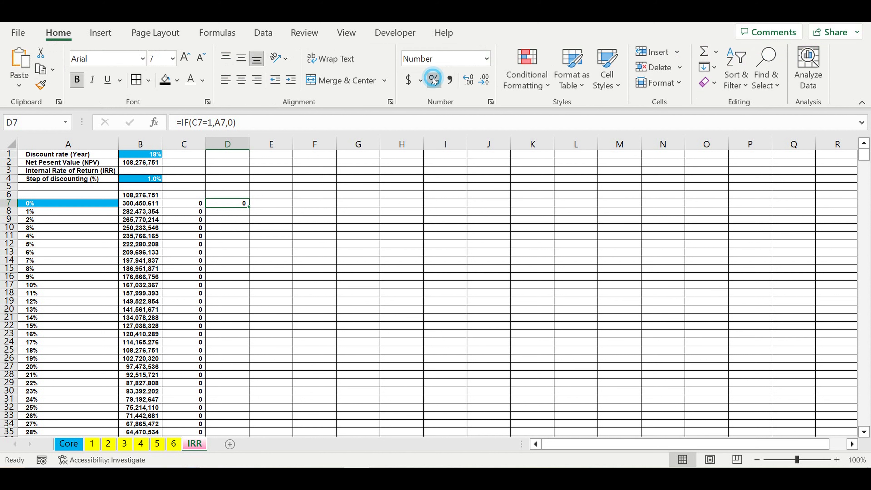
{"action": "left_click", "coordinate": [471, 84]}
Copy D7 into D8, then delete D8's copied formula while keeping its percentage format.
{"action": "left_click_drag", "start_coordinate": [249, 208], "coordinate": [245, 213]}
{"action": "key", "text": "Down"}
{"action": "left_click_drag", "start_coordinate": [247, 122], "coordinate": [163, 127]}
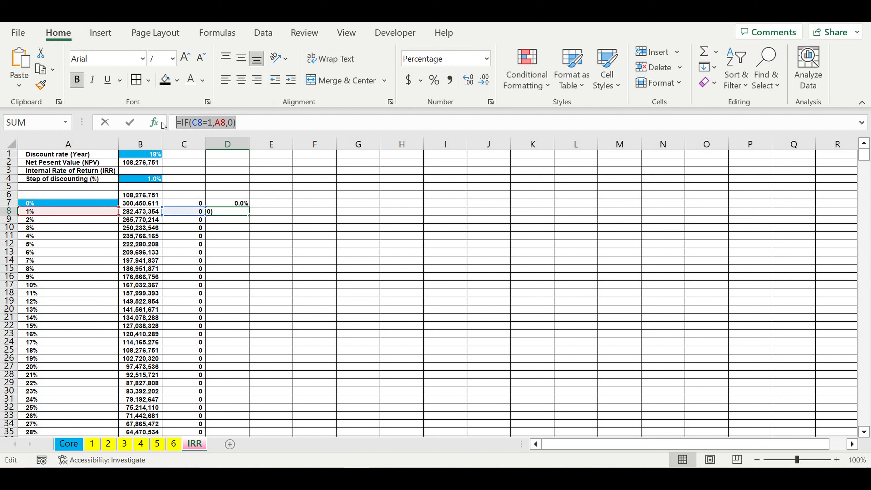
{"action": "key", "text": "BackSpace"}
{"action": "key", "text": "Return"}
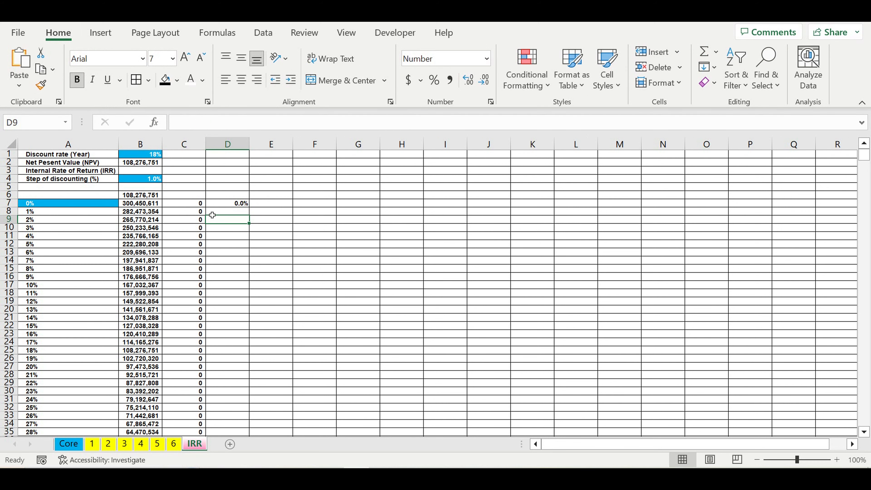
In D8, enter =IF(AND(C7=0,C8=1),A8,0) to return the rate where the flag first switches on.
{"action": "left_click", "coordinate": [236, 214]}
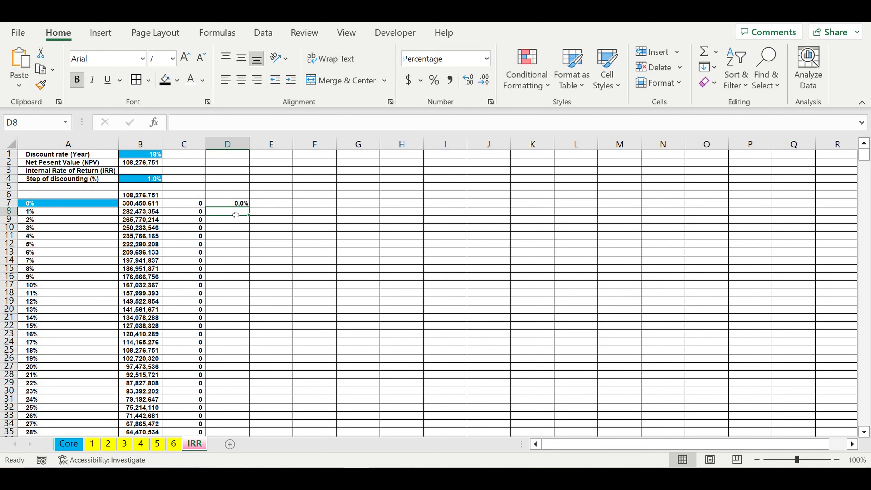
{"action": "type", "text": "=if"}
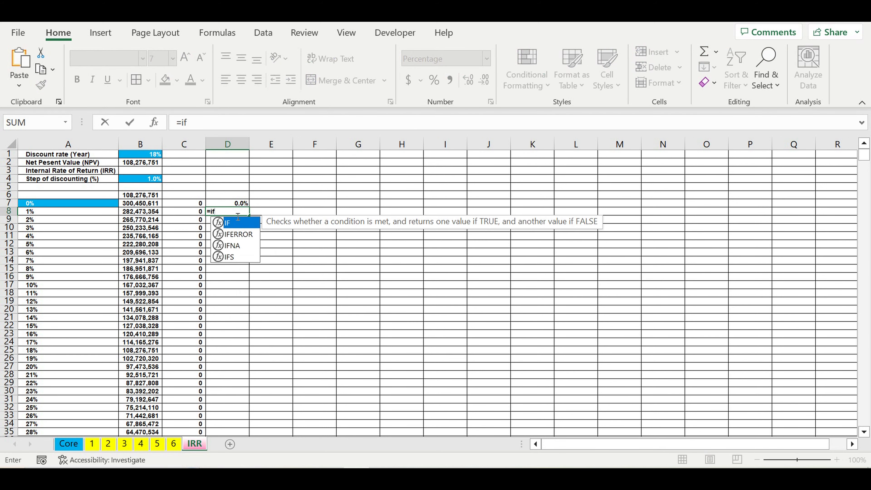
{"action": "type", "text": "(and("}
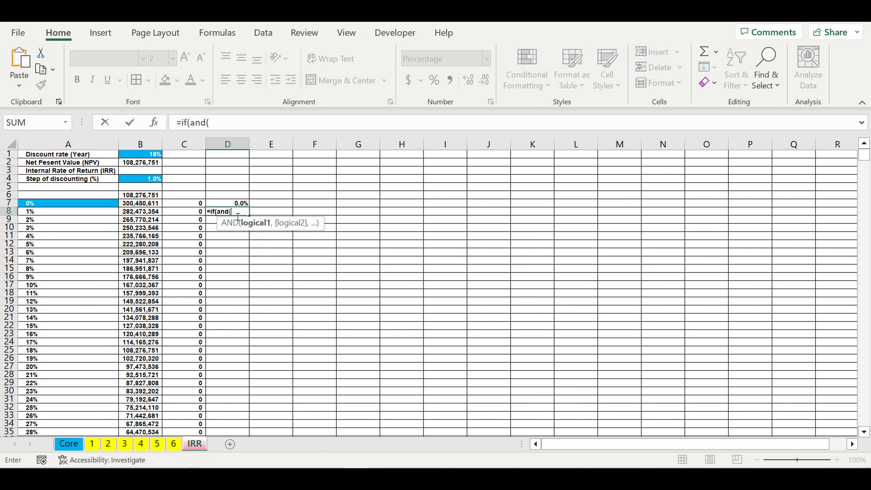
{"action": "left_click", "coordinate": [191, 205]}
{"action": "type", "text": "=0"}
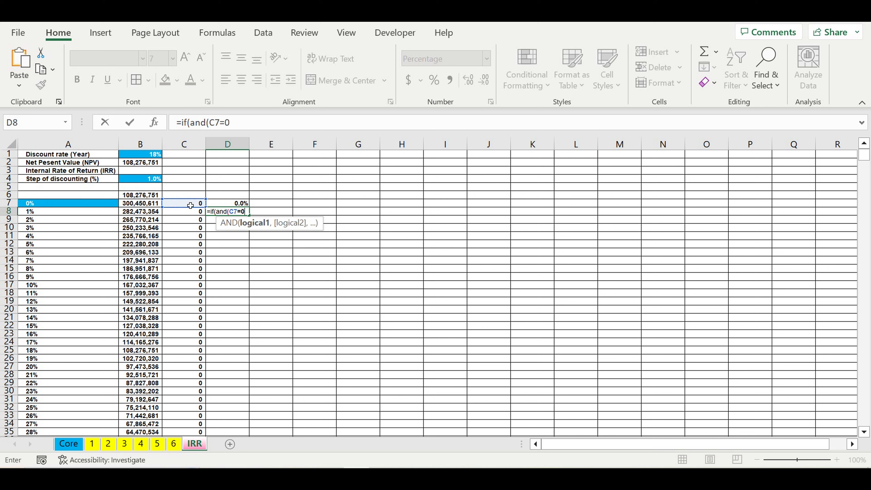
{"action": "type", "text": ","}
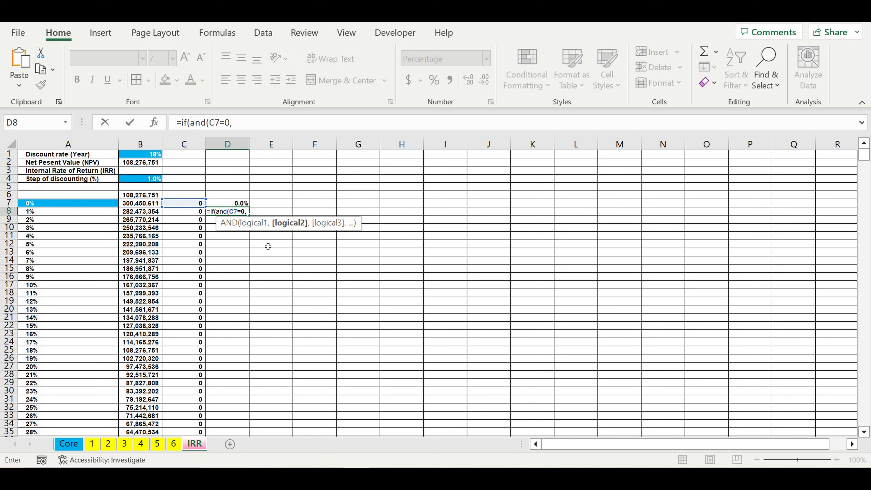
{"action": "left_click", "coordinate": [197, 211]}
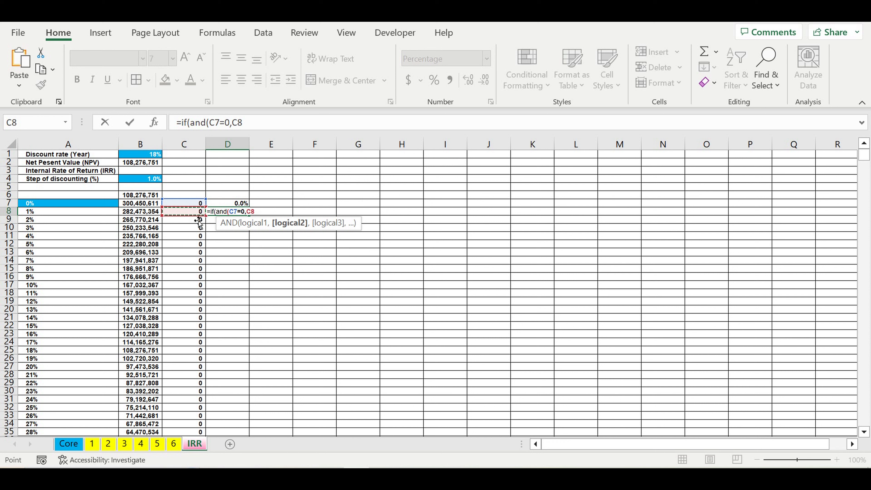
{"action": "type", "text": "=1),"}
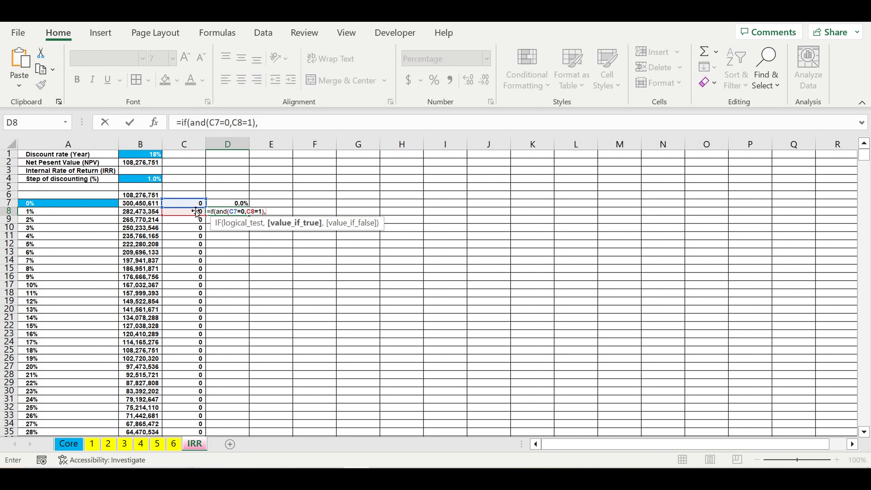
{"action": "left_click", "coordinate": [48, 214]}
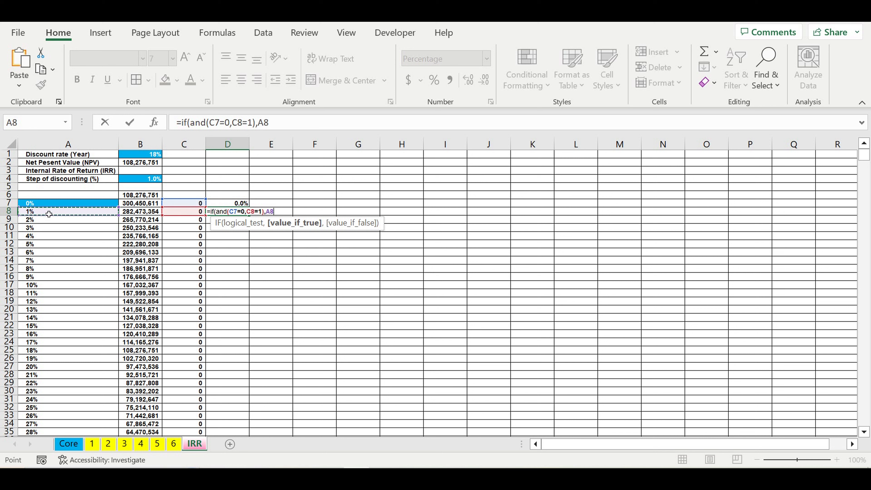
{"action": "type", "text": ",0)"}
{"action": "key", "text": "Return"}
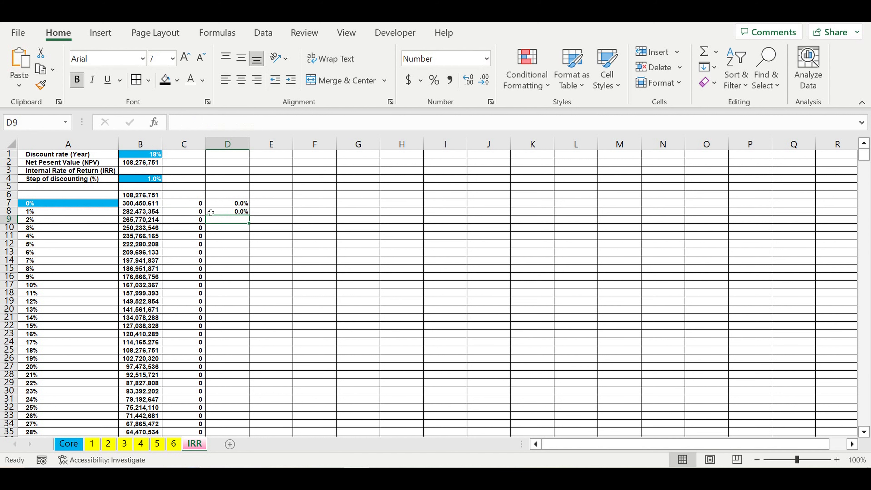
Fill the D8 formula down column D through the discount-rate table.
{"action": "left_click", "coordinate": [237, 213]}
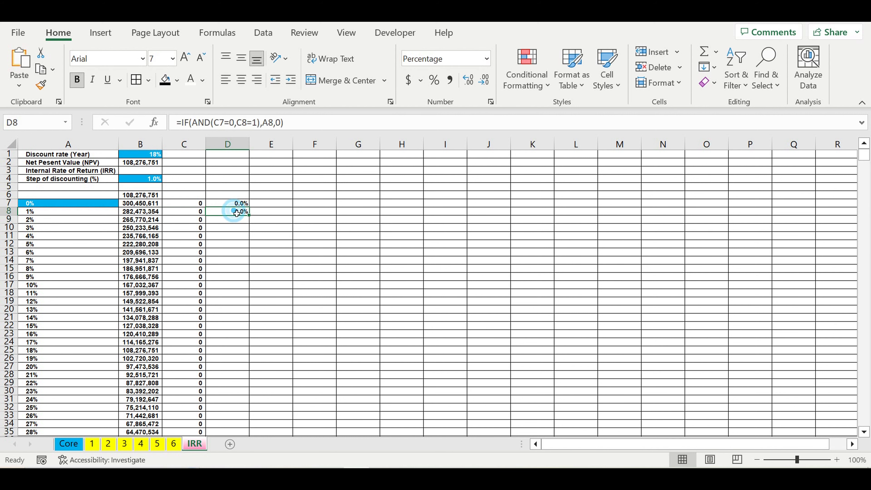
{"action": "double_click", "coordinate": [254, 220]}
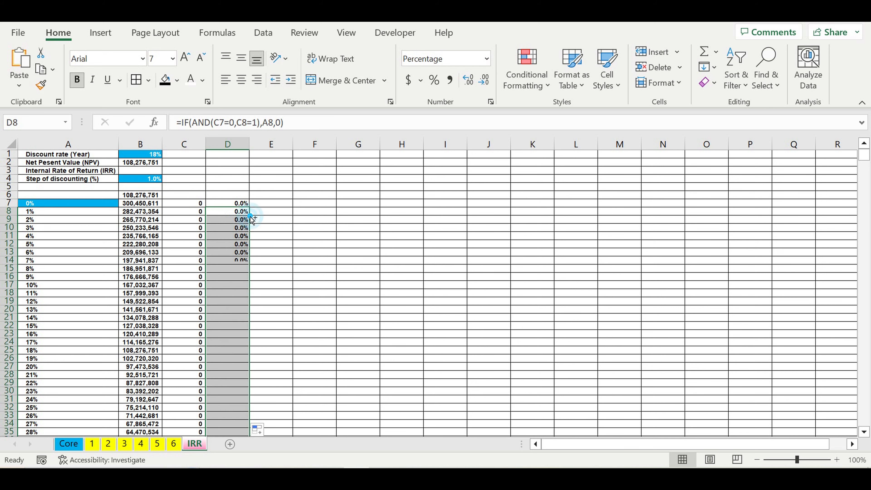
{"action": "left_click", "coordinate": [302, 278]}
{"action": "scroll", "coordinate": [302, 279], "scroll_direction": "down", "scroll_amount": 20}
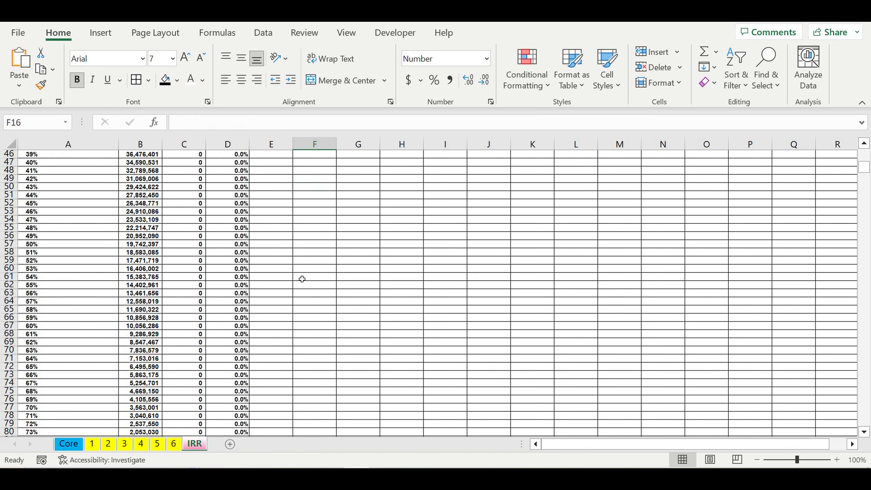
In the IRR cell B3, sum the rate column D7:D1007 to return the discount rate where NPV turns negative.
{"action": "left_click", "coordinate": [236, 279]}
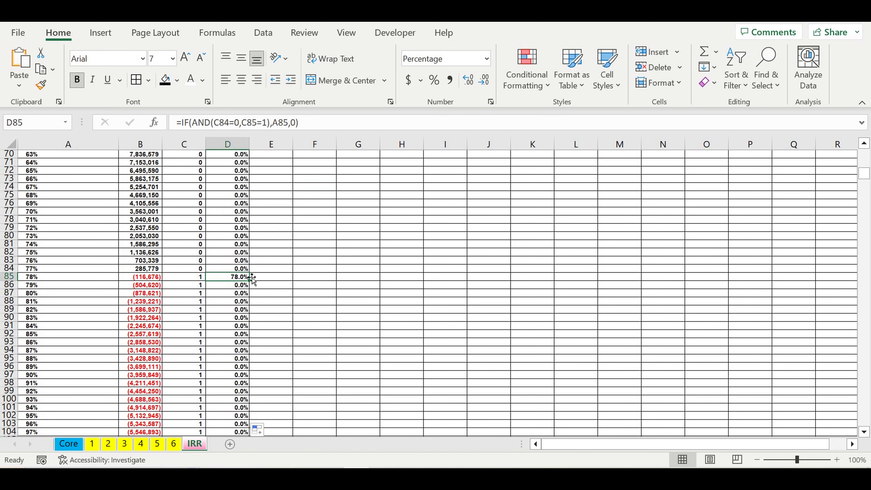
{"action": "scroll", "coordinate": [292, 306], "scroll_direction": "down", "scroll_amount": 17}
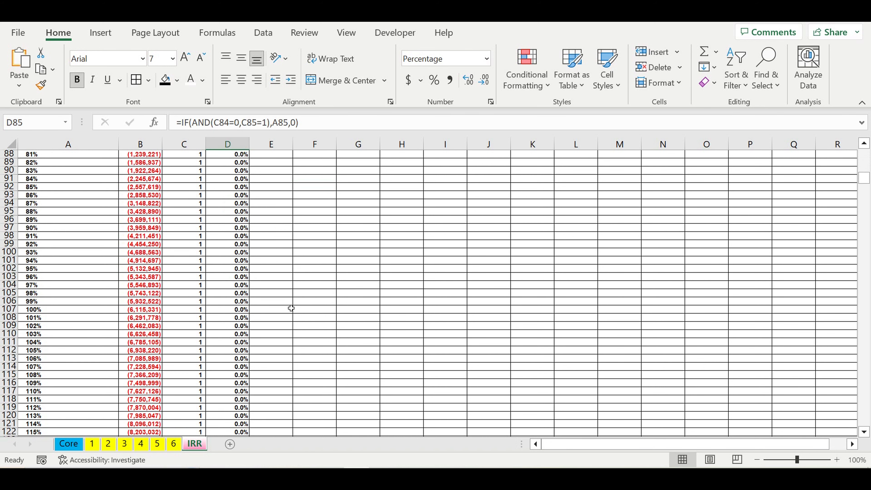
{"action": "scroll", "coordinate": [292, 306], "scroll_direction": "down", "scroll_amount": 13}
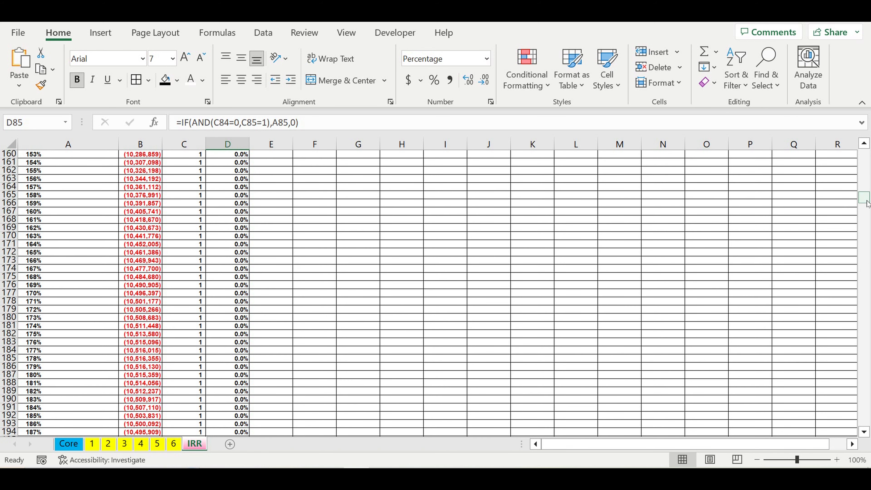
{"action": "left_click_drag", "start_coordinate": [867, 203], "coordinate": [868, 159]}
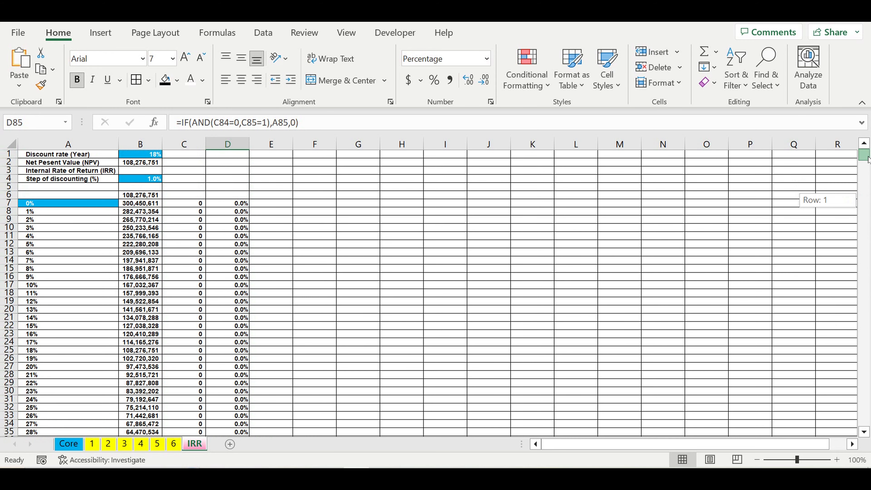
{"action": "left_click", "coordinate": [228, 196]}
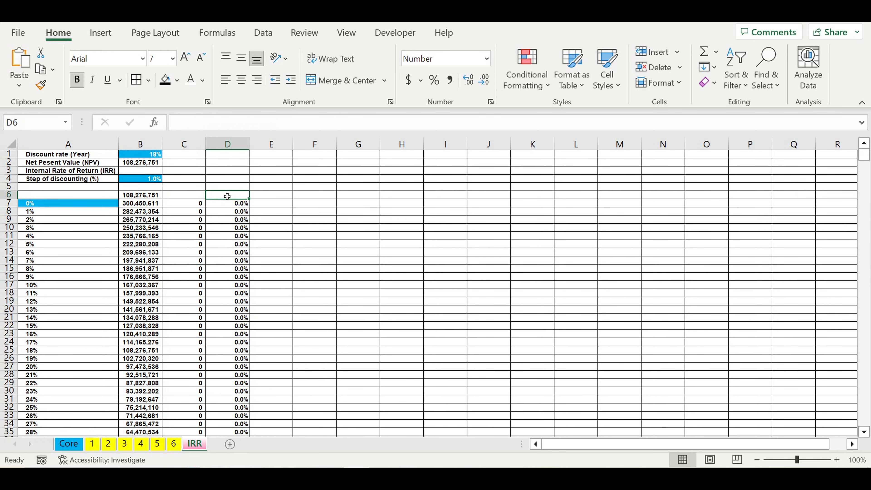
{"action": "left_click", "coordinate": [155, 171]}
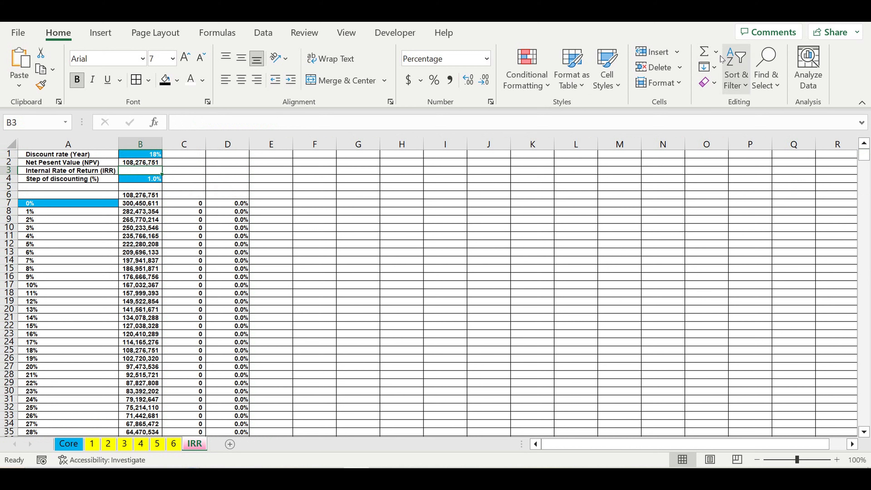
{"action": "left_click", "coordinate": [704, 51]}
{"action": "left_click_drag", "start_coordinate": [235, 207], "coordinate": [251, 416]}
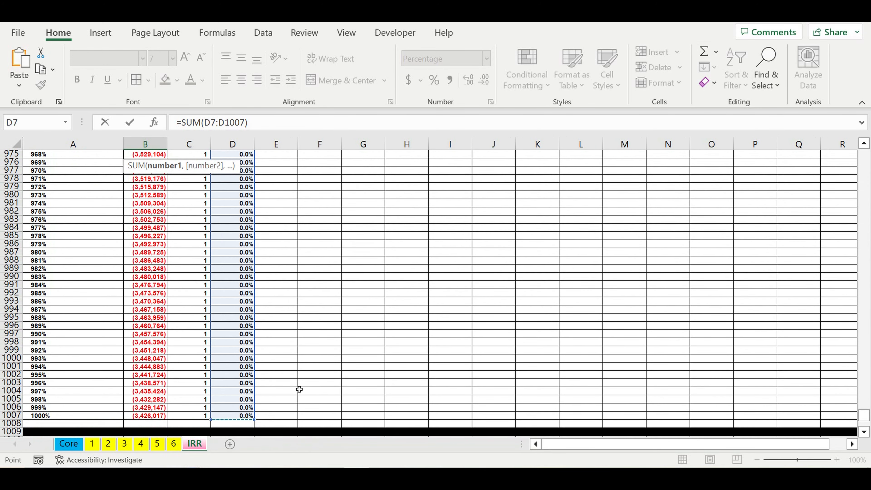
{"action": "key", "text": "Escape"}
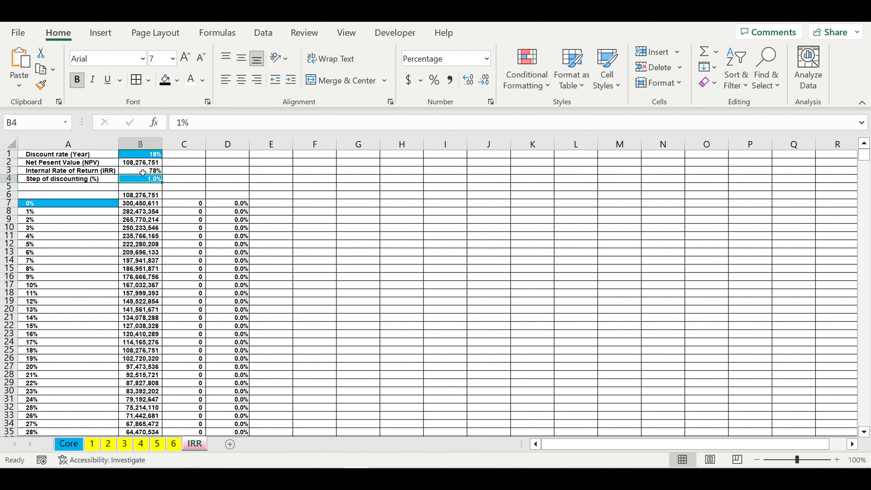
Set the discounting step in B4 to 0.2%.
{"action": "left_click", "coordinate": [143, 171]}
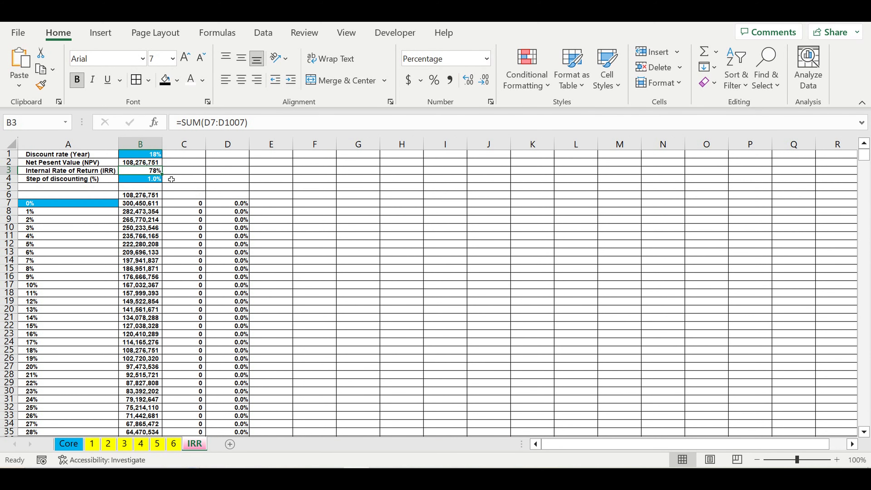
{"action": "left_click", "coordinate": [142, 180]}
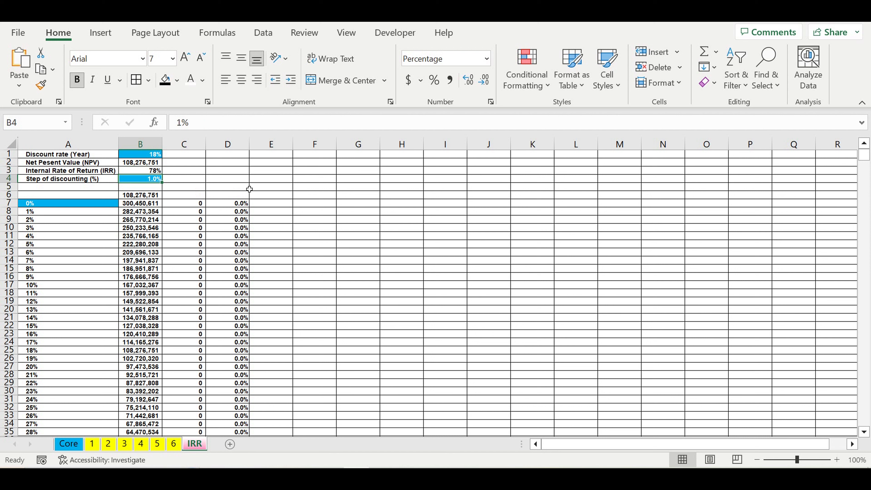
{"action": "type", "text": "0."}
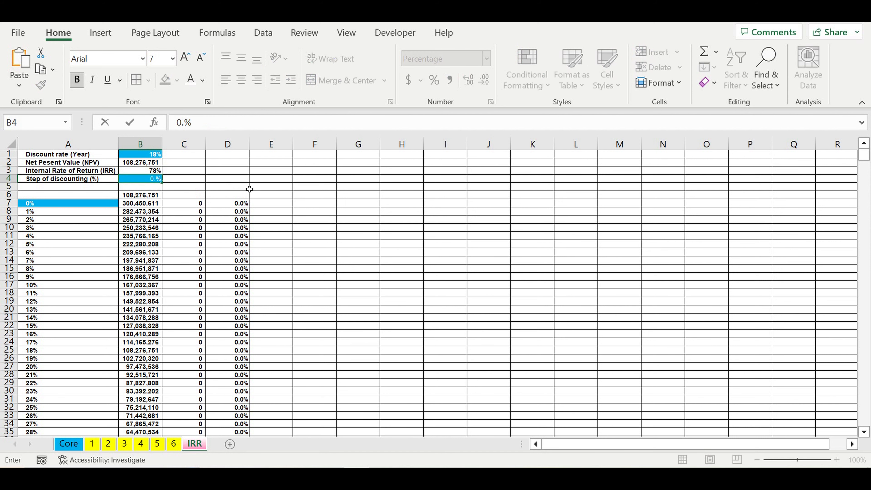
{"action": "type", "text": "2"}
{"action": "key", "text": "Return"}
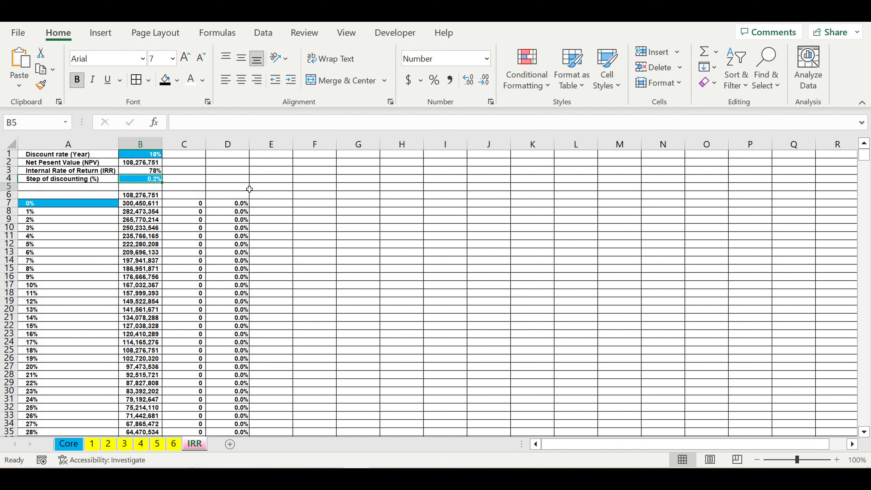
Show the IRR result in B3 with two decimal places.
{"action": "left_click", "coordinate": [141, 172]}
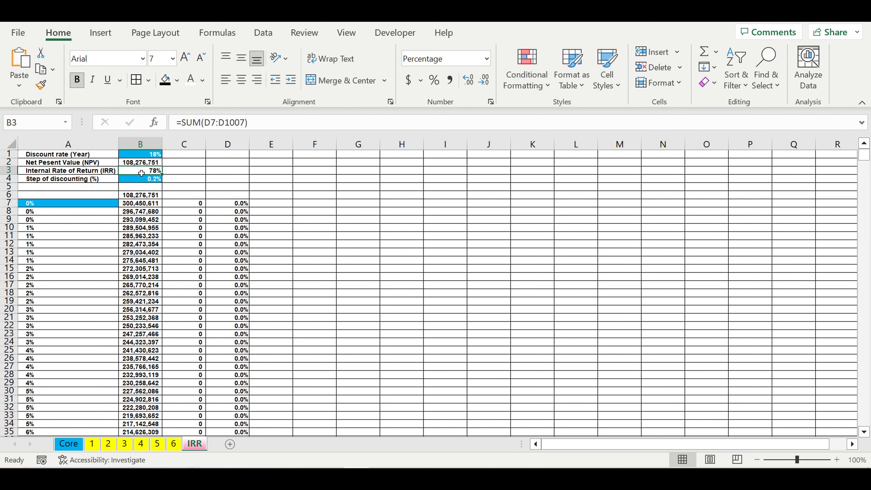
{"action": "left_click", "coordinate": [469, 87]}
{"action": "left_click", "coordinate": [470, 87]}
{"action": "left_click", "coordinate": [136, 179]}
{"action": "scroll", "coordinate": [321, 286], "scroll_direction": "down", "scroll_amount": 20}
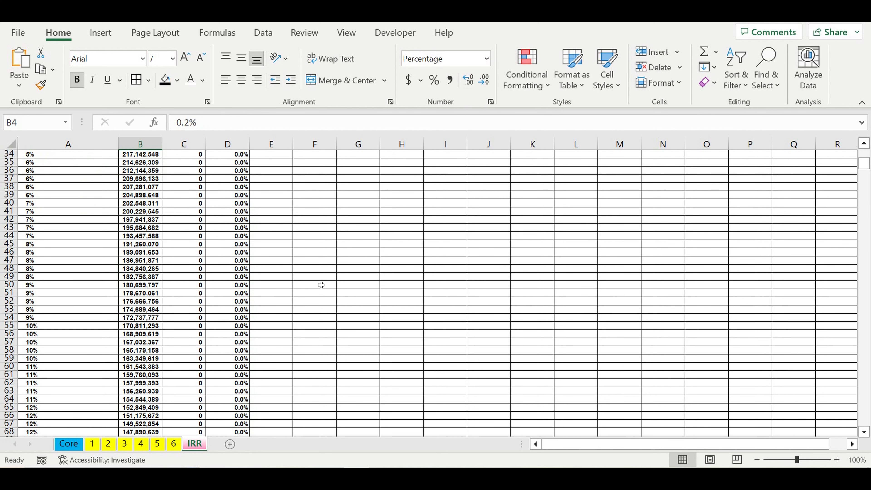
{"action": "scroll", "coordinate": [169, 215], "scroll_direction": "up", "scroll_amount": 20}
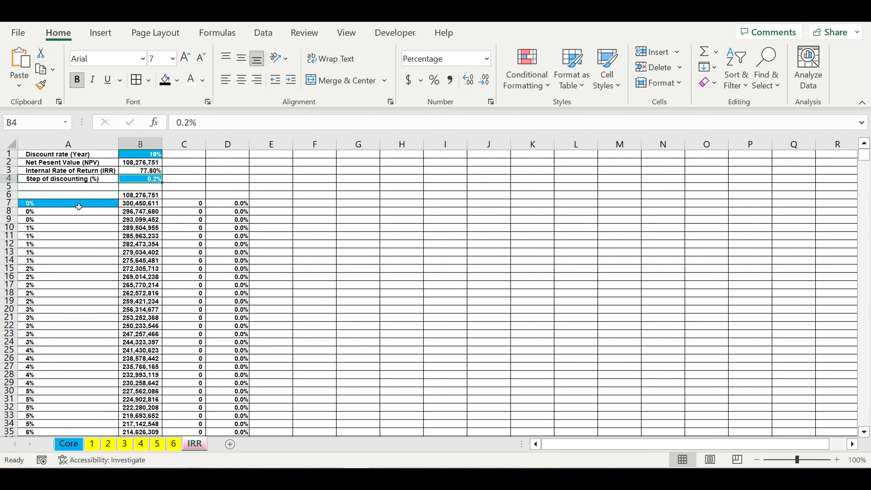
Increase the discount rates in A7:A1007 to three decimal places.
{"action": "left_click_drag", "start_coordinate": [78, 207], "coordinate": [73, 391]}
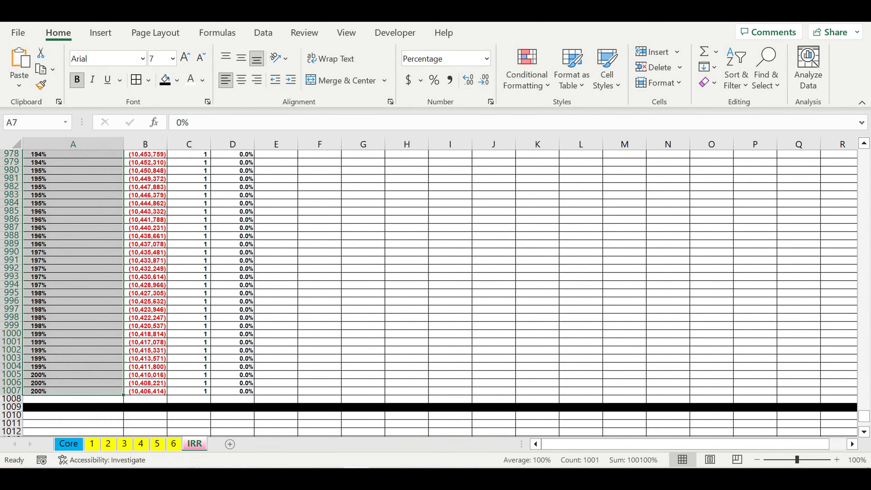
{"action": "left_click", "coordinate": [469, 85]}
{"action": "left_click", "coordinate": [469, 85]}
{"action": "left_click", "coordinate": [469, 85]}
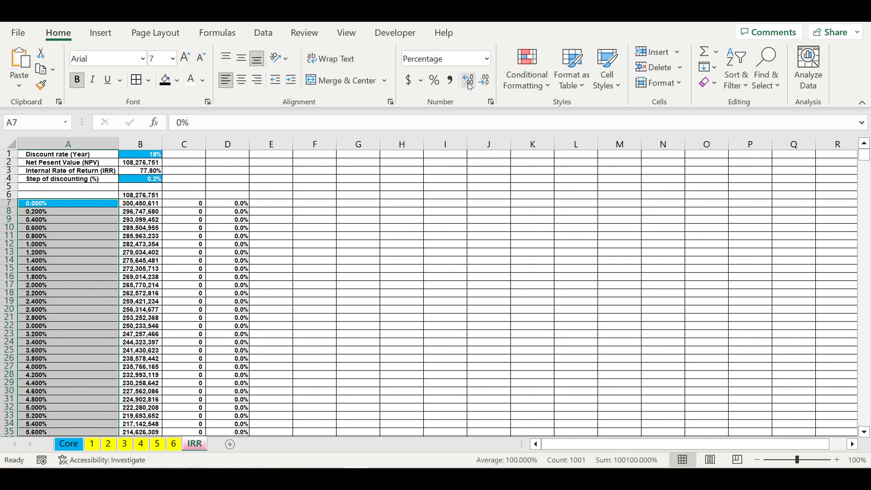
{"action": "left_click", "coordinate": [397, 256]}
Inspect the table row where NPV first turns negative and the flag switches to 1.
{"action": "scroll", "coordinate": [407, 284], "scroll_direction": "down", "scroll_amount": 20}
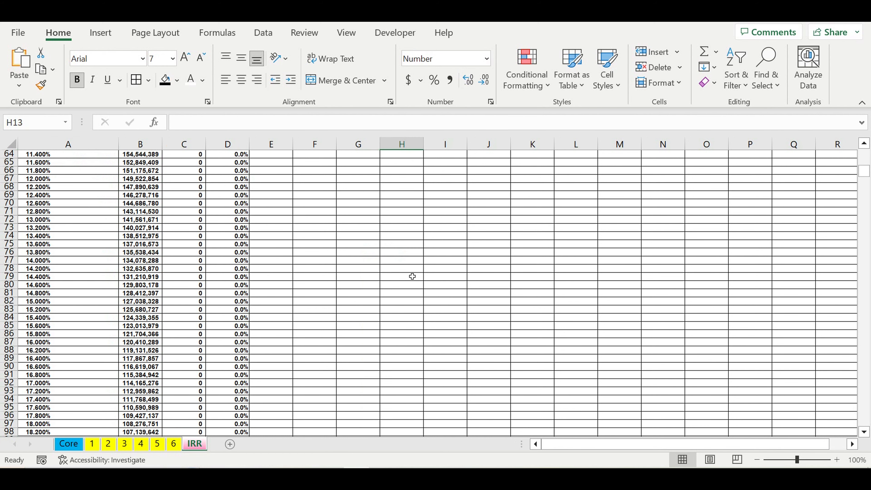
{"action": "scroll", "coordinate": [413, 276], "scroll_direction": "down", "scroll_amount": 20}
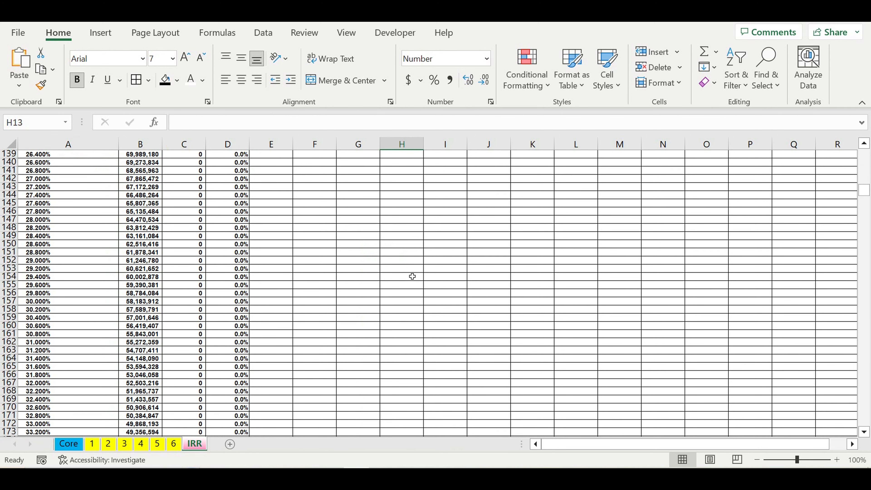
{"action": "left_click_drag", "start_coordinate": [868, 206], "coordinate": [866, 261]}
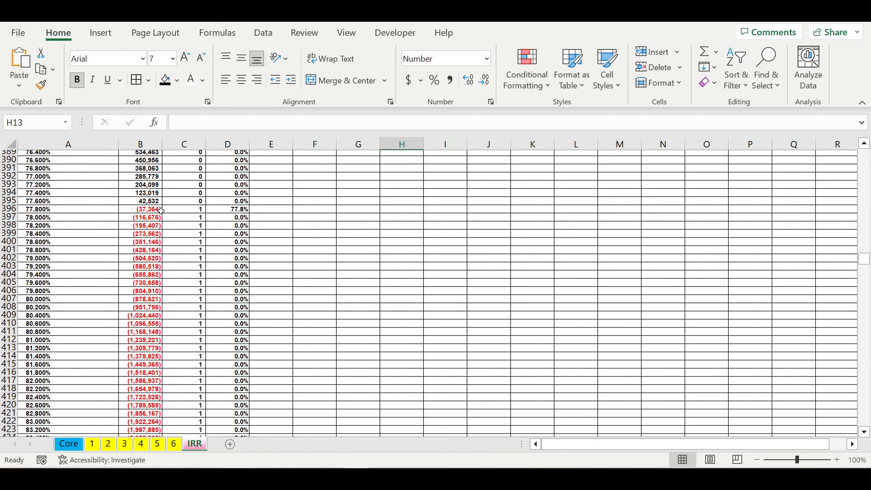
{"action": "left_click", "coordinate": [156, 210]}
{"action": "left_click_drag", "start_coordinate": [246, 210], "coordinate": [55, 211]}
{"action": "left_click", "coordinate": [246, 213]}
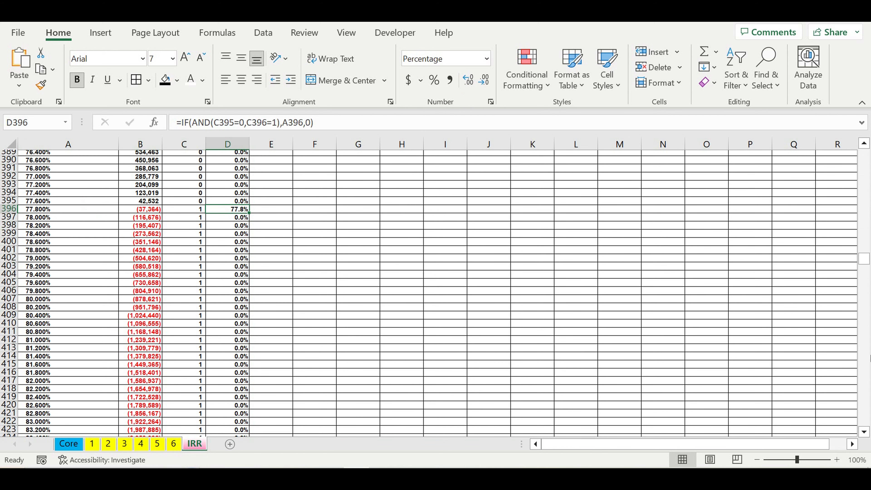
{"action": "left_click_drag", "start_coordinate": [866, 262], "coordinate": [866, 155]}
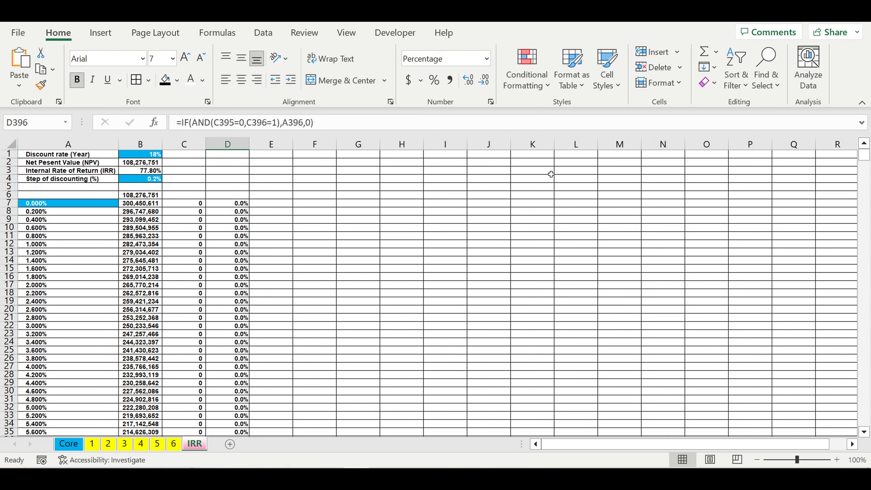
Fill row 5 with black as a separator above the table.
{"action": "left_click", "coordinate": [360, 202]}
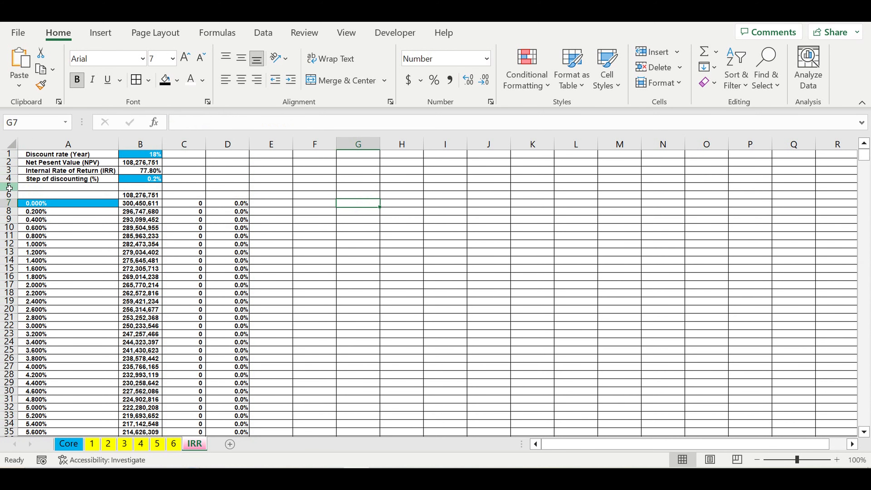
{"action": "left_click", "coordinate": [8, 187]}
{"action": "left_click", "coordinate": [177, 81]}
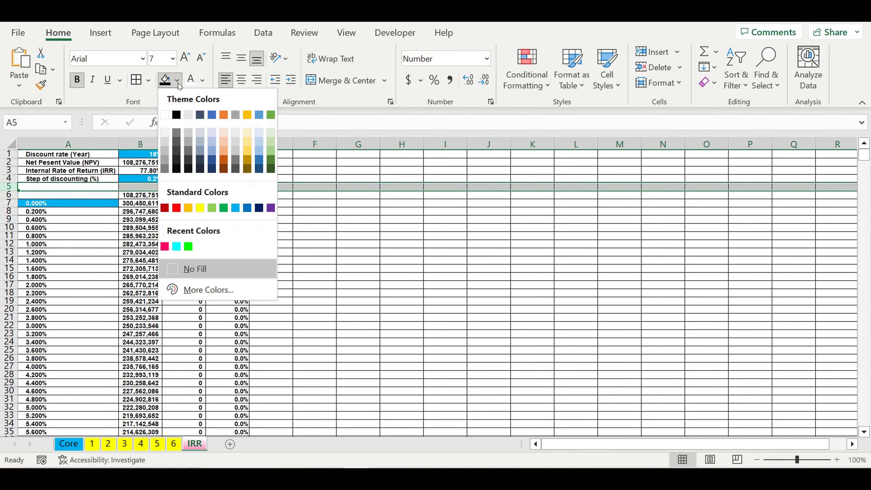
{"action": "left_click", "coordinate": [182, 114]}
{"action": "left_click", "coordinate": [348, 268]}
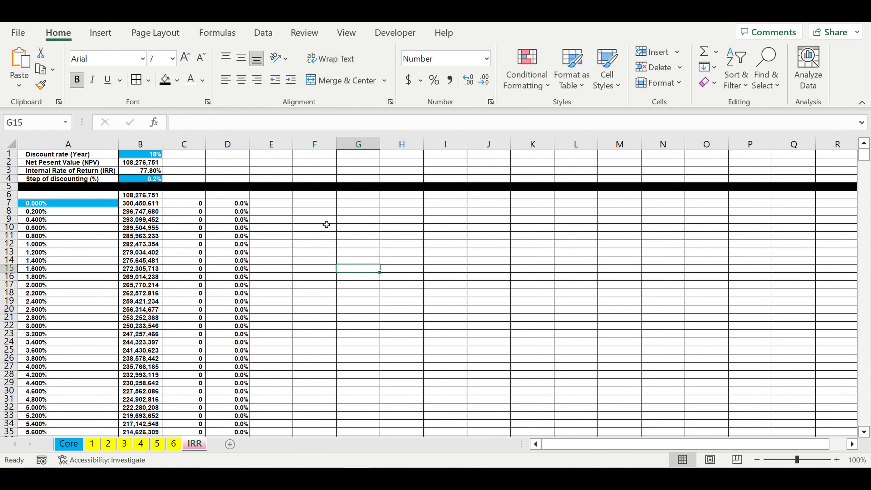
{"action": "left_click", "coordinate": [301, 213]}
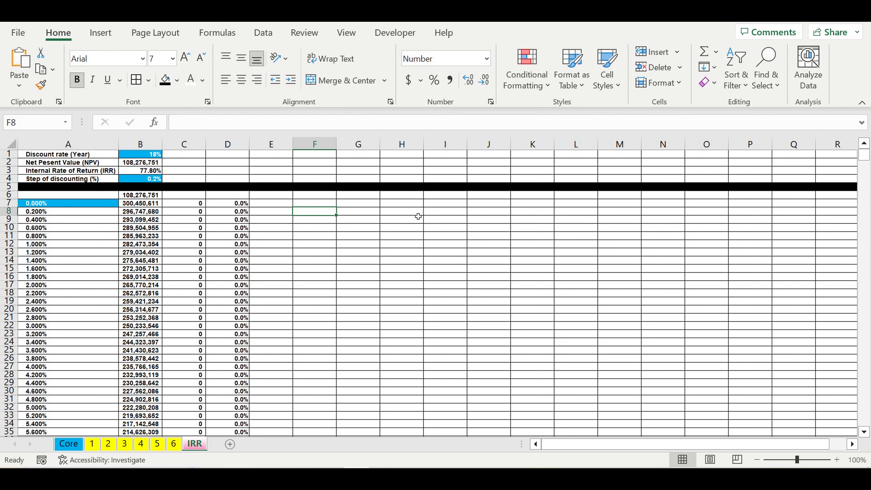
{"action": "left_click", "coordinate": [277, 240]}
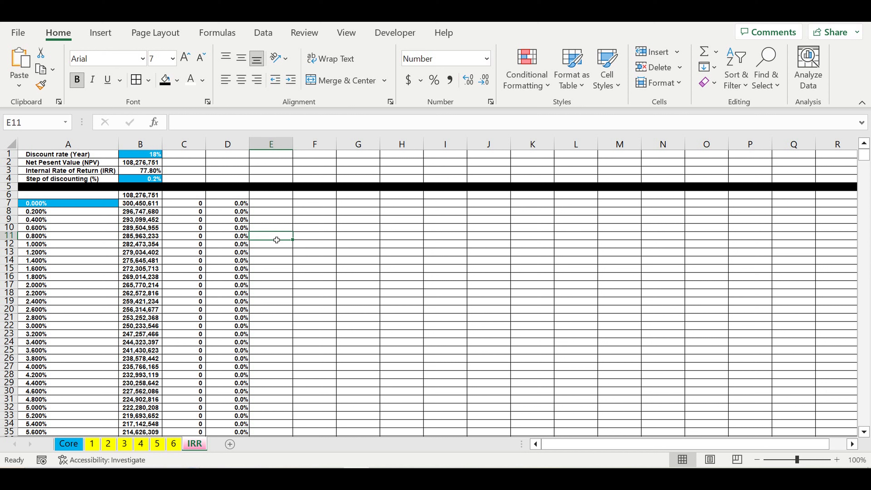
{"action": "left_click", "coordinate": [357, 258]}
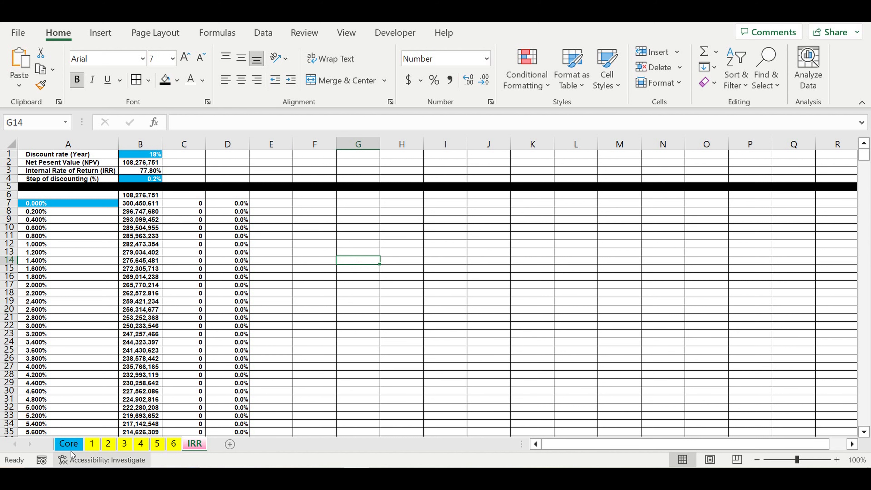
On the Core sheet, set the Investment plan coefficient to 150%.
{"action": "left_click", "coordinate": [69, 445]}
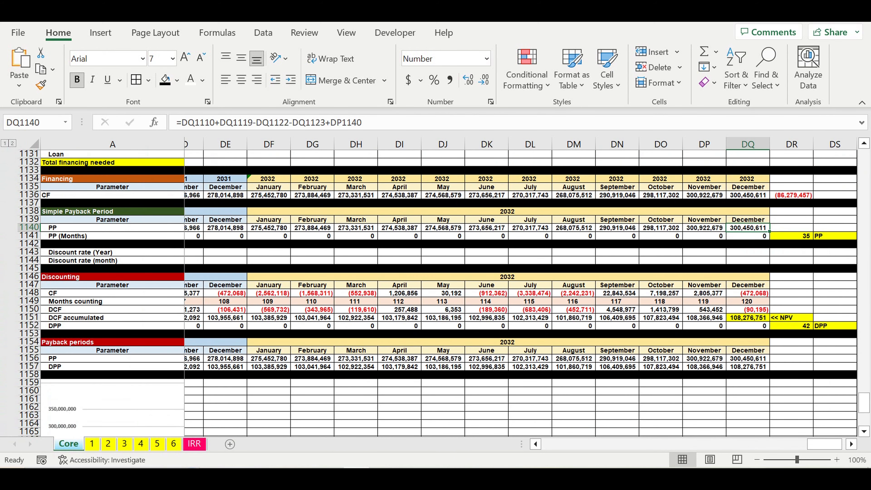
{"action": "left_click_drag", "start_coordinate": [823, 444], "coordinate": [559, 445]}
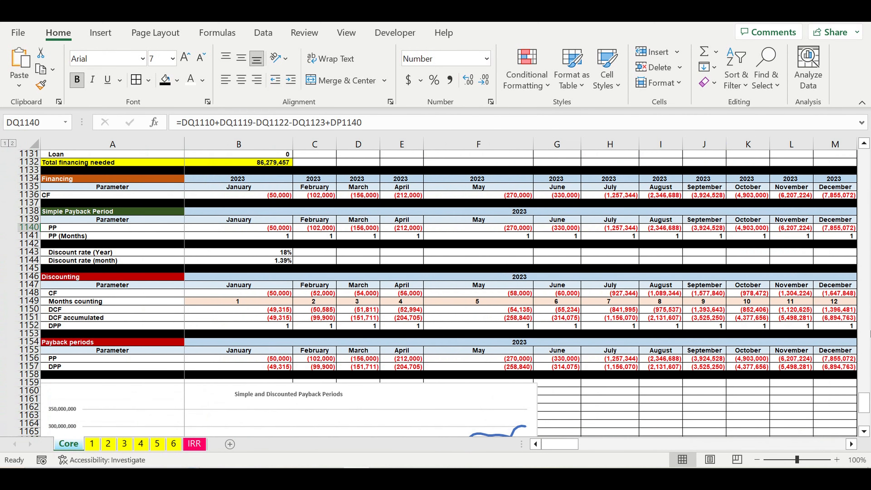
{"action": "left_click_drag", "start_coordinate": [865, 401], "coordinate": [865, 155]}
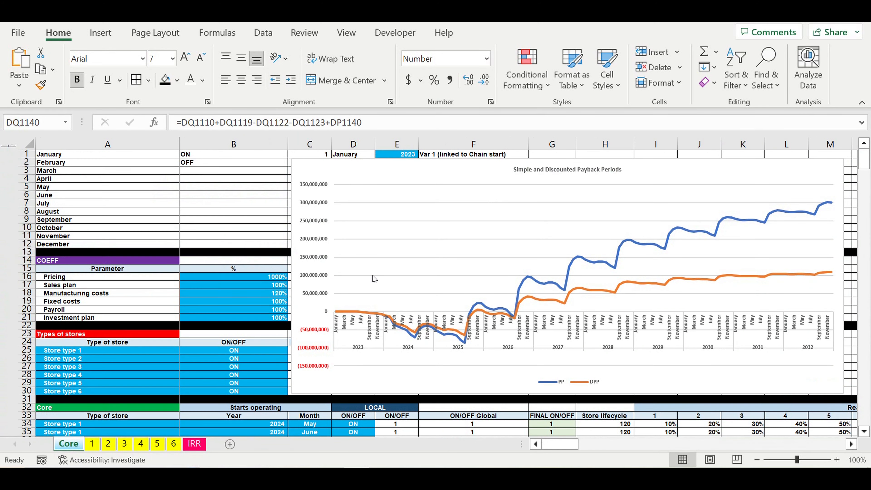
{"action": "left_click", "coordinate": [254, 321]}
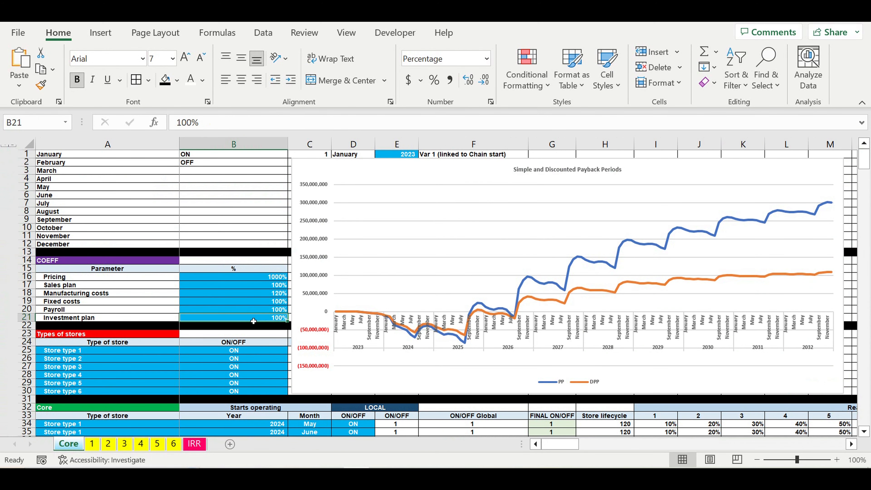
{"action": "type", "text": "10"}
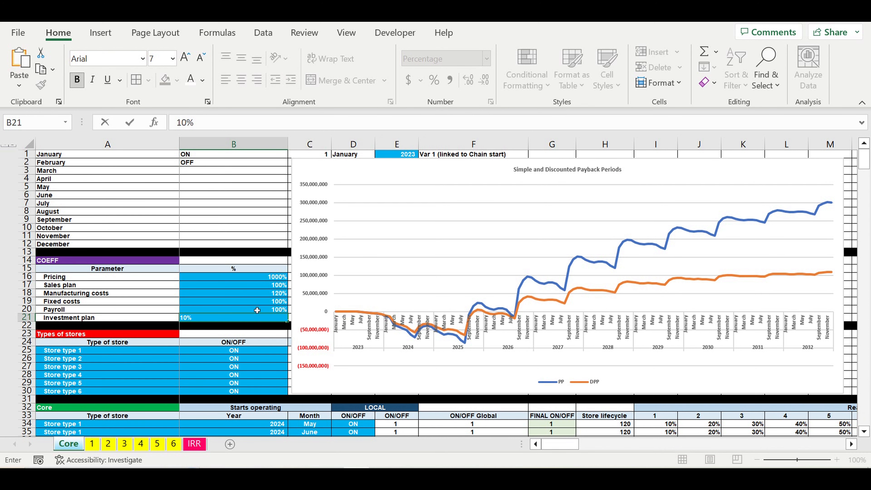
{"action": "key", "text": "ctrl+Return"}
{"action": "type", "text": "150"}
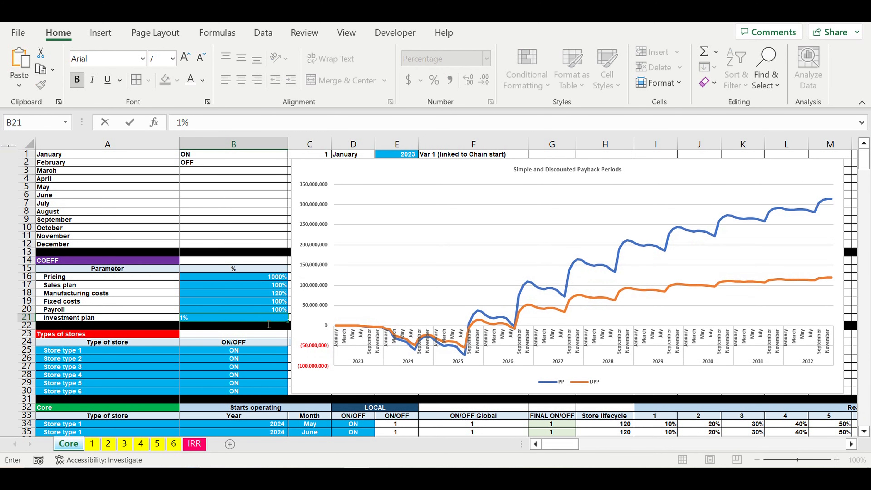
{"action": "left_click", "coordinate": [262, 352]}
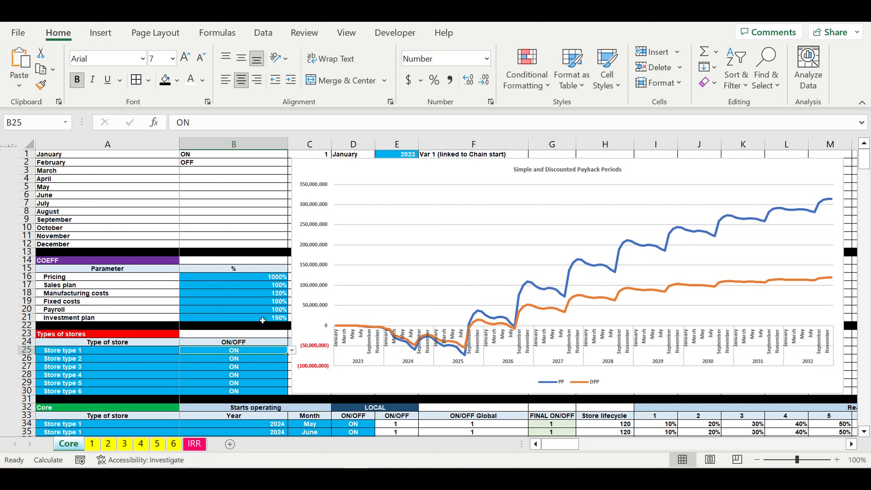
Check the recalculated NPV and IRR on the IRR sheet after the coefficient change.
{"action": "left_click", "coordinate": [266, 320]}
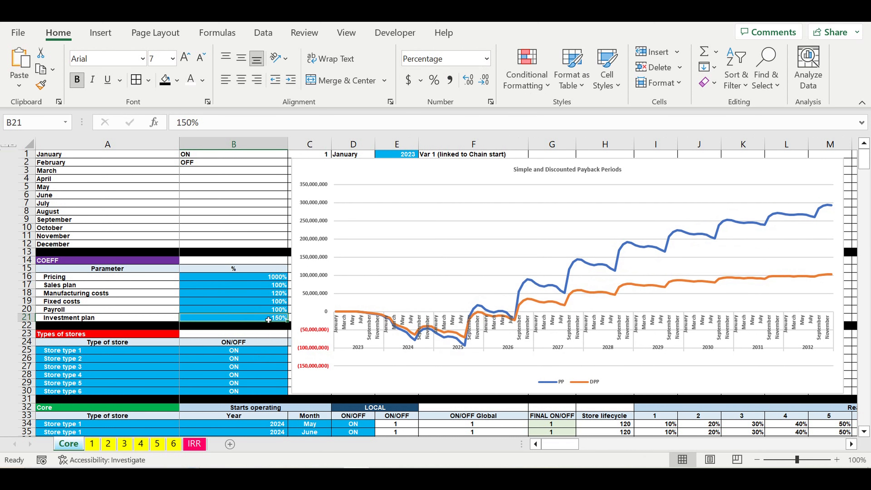
{"action": "left_click", "coordinate": [201, 444]}
{"action": "left_click", "coordinate": [162, 246]}
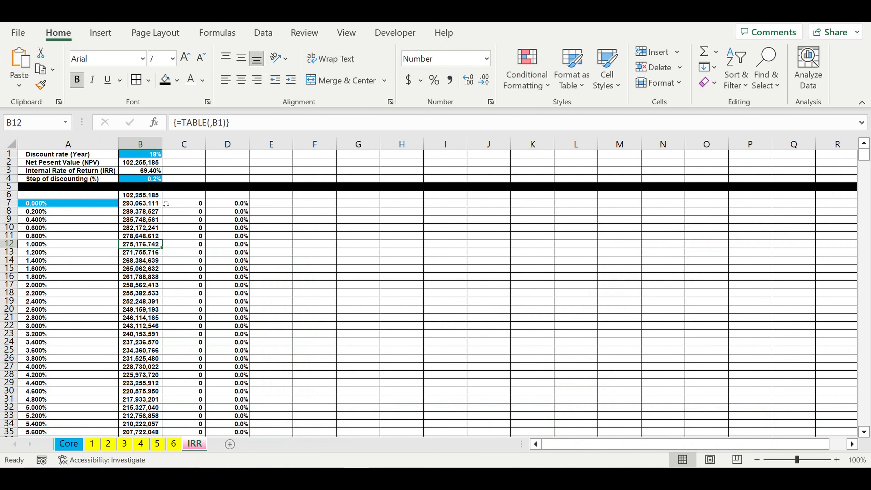
{"action": "left_click", "coordinate": [161, 172]}
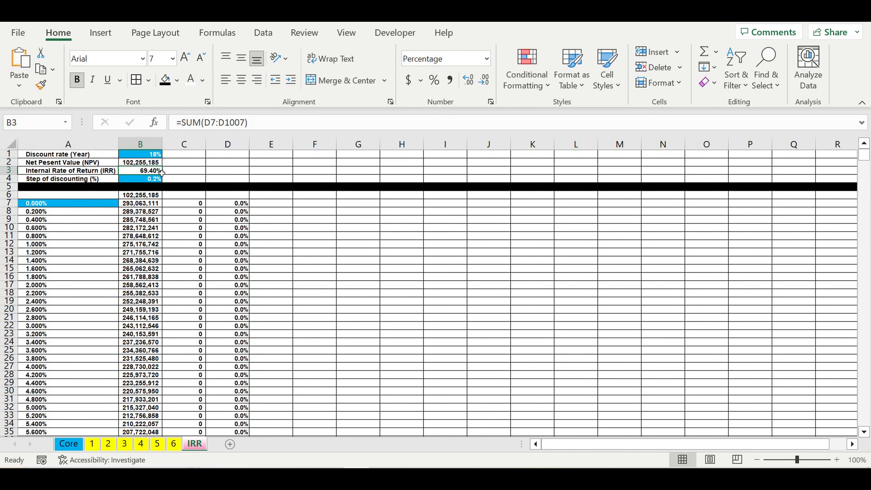
On the Core sheet, set the Investment plan coefficient to 300%.
{"action": "left_click", "coordinate": [70, 444]}
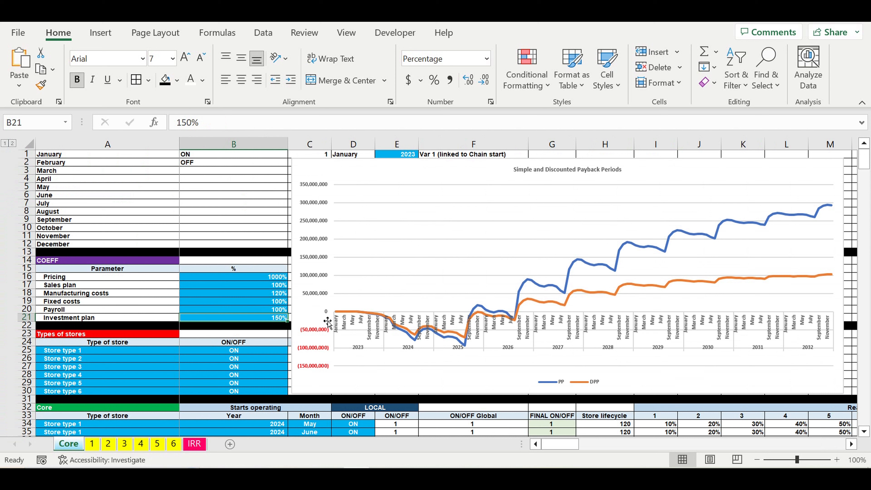
{"action": "type", "text": "300"}
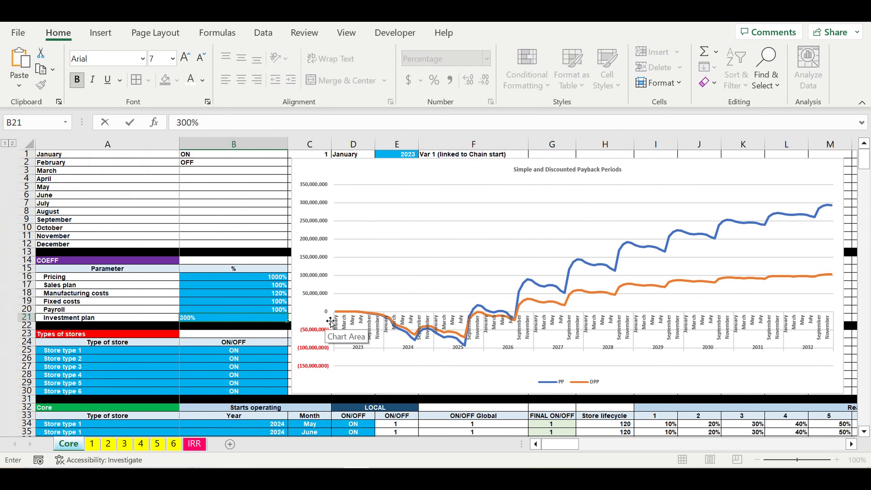
{"action": "key", "text": "Return"}
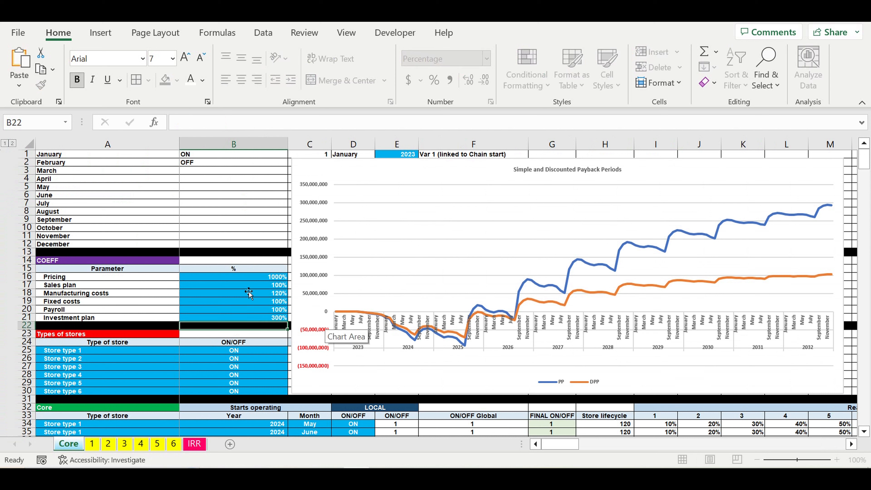
Review the updated NPV and IRR on the IRR sheet, then return to the Core sheet.
{"action": "left_click", "coordinate": [248, 286]}
{"action": "left_click", "coordinate": [262, 315]}
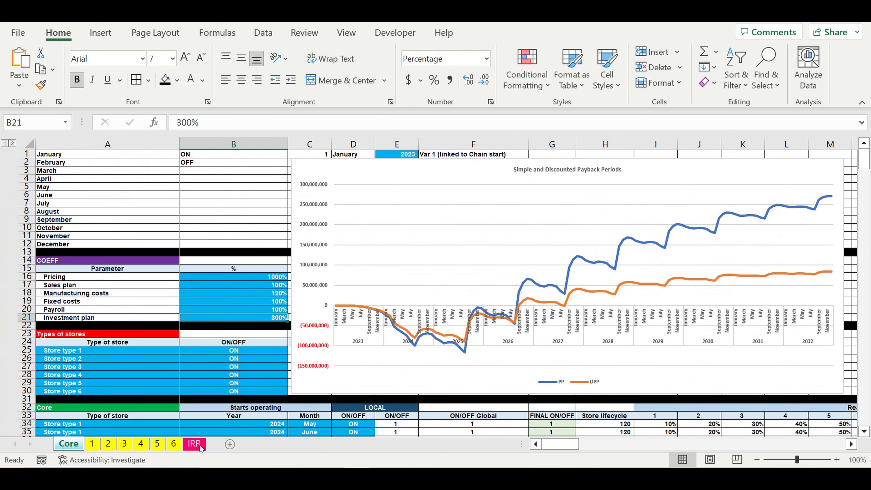
{"action": "left_click", "coordinate": [195, 444]}
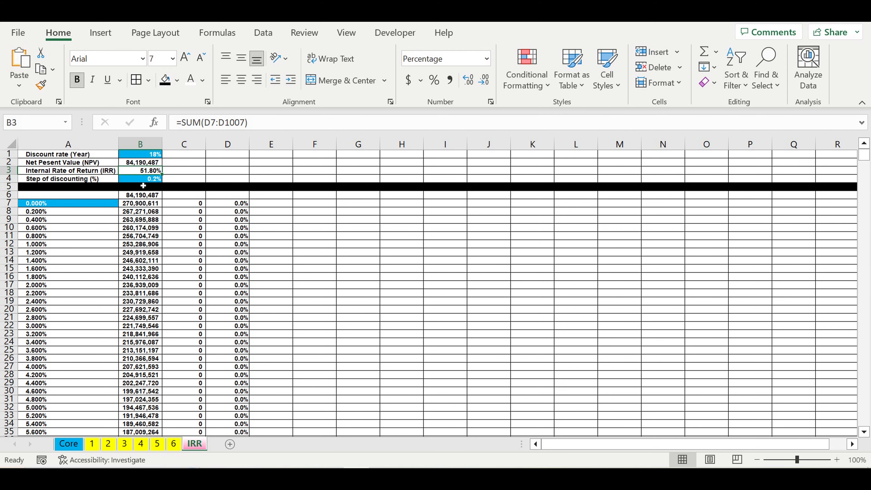
{"action": "left_click", "coordinate": [76, 445]}
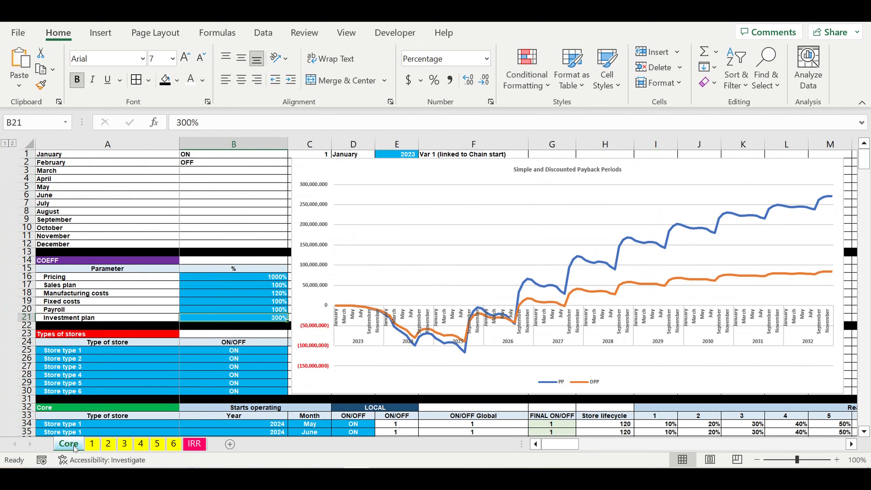
Select the store type entries in the Types of stores list on the Core sheet.
{"action": "left_click", "coordinate": [123, 369]}
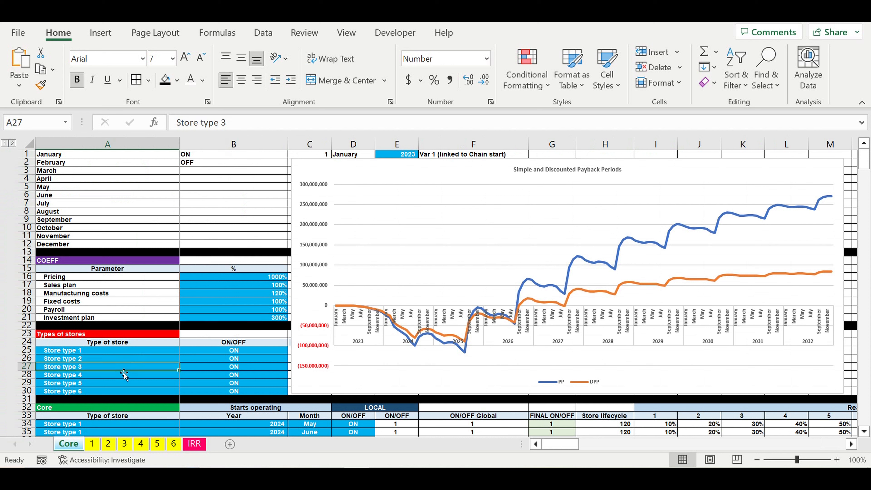
{"action": "left_click", "coordinate": [125, 379]}
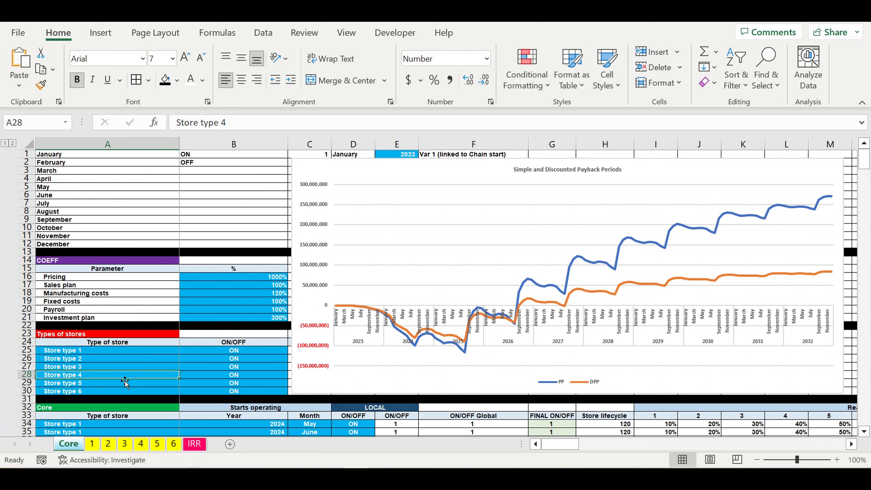